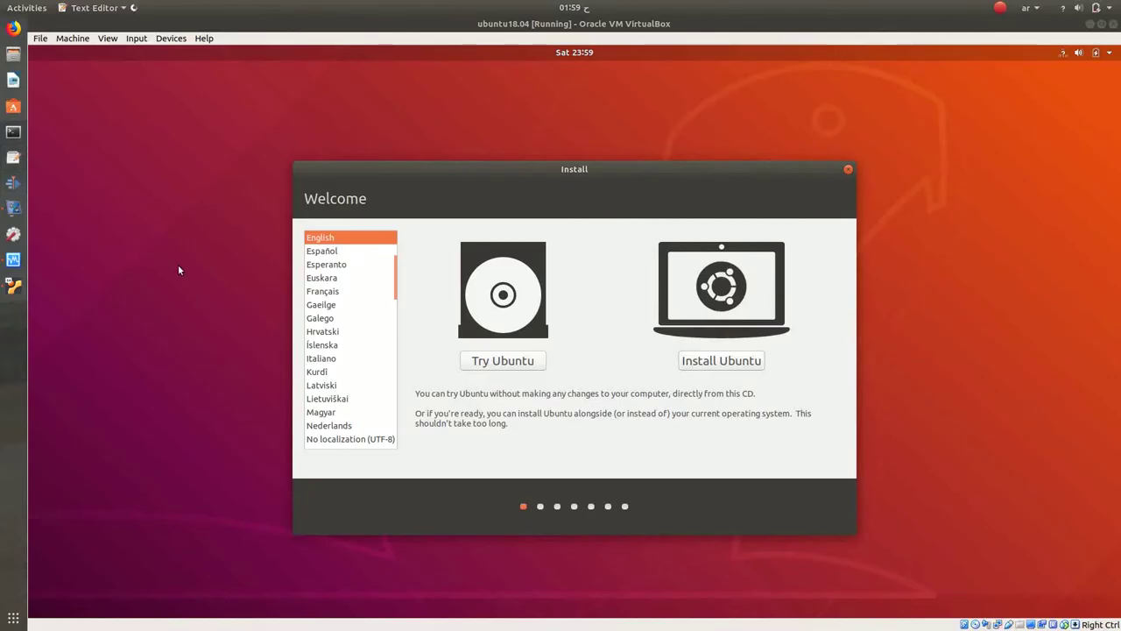
# Step: Type the basmala 'بسم الله الرحمن الرحيم' and the greeting 'تحيه طيبه' on separate lines
pyautogui.moveTo(324, 50); pyautogui.dragTo(866, 216)
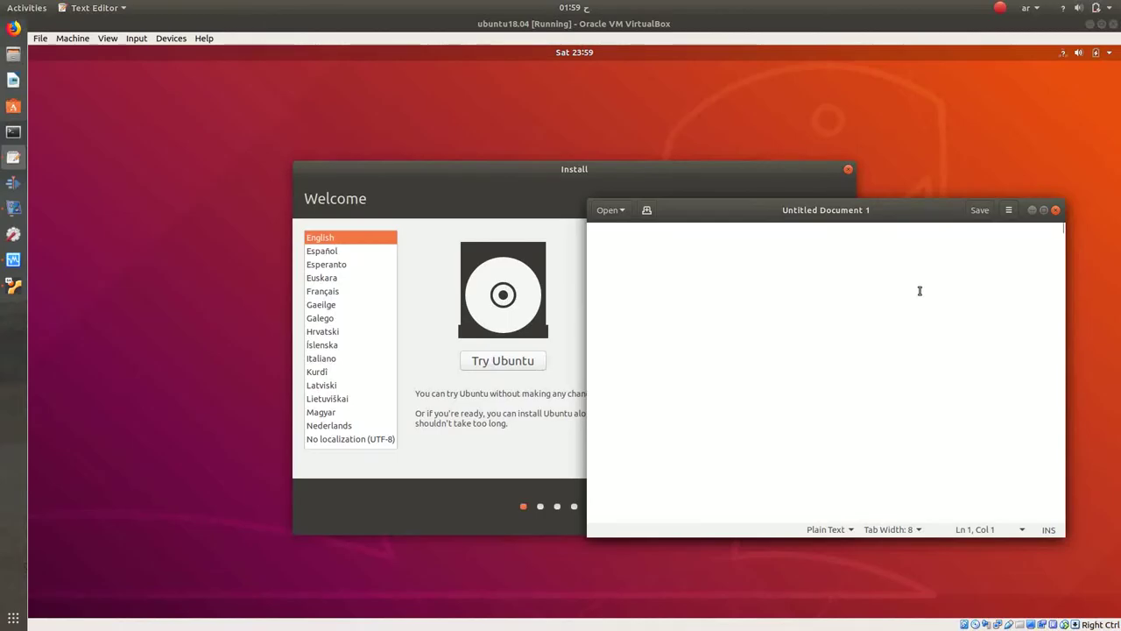
pyautogui.write('بسم الله الرحمن الرحيم')
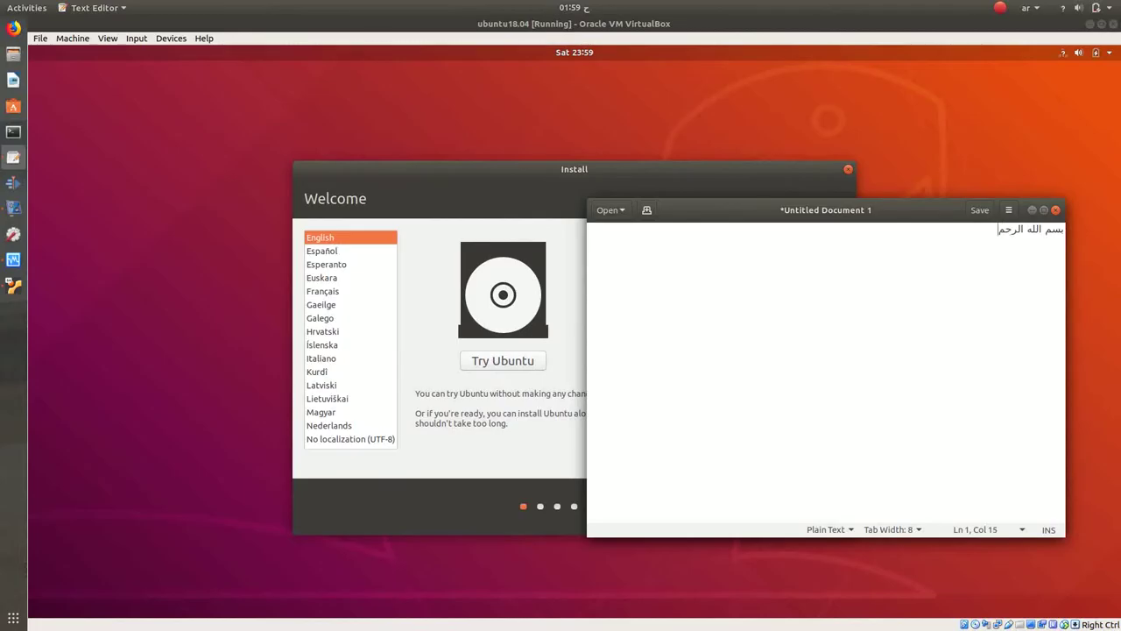
pyautogui.press('Return')
pyautogui.write('تحيه طيبه')
pyautogui.press('Return')
pyautogui.press('Return')
# Step: Add the lines 'نتعرف على طريقه تثبيت ابونتو ١٨،٠٤' and 'بالتفصيل ان شاء الله'
pyautogui.write('ن')
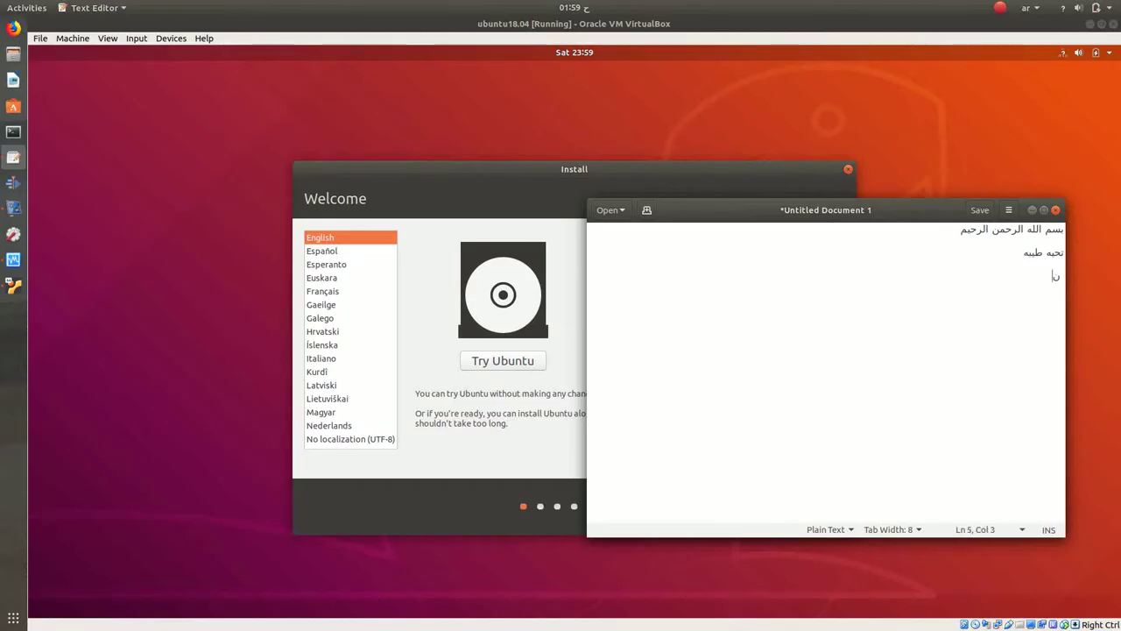
pyautogui.write('تعرف عل')
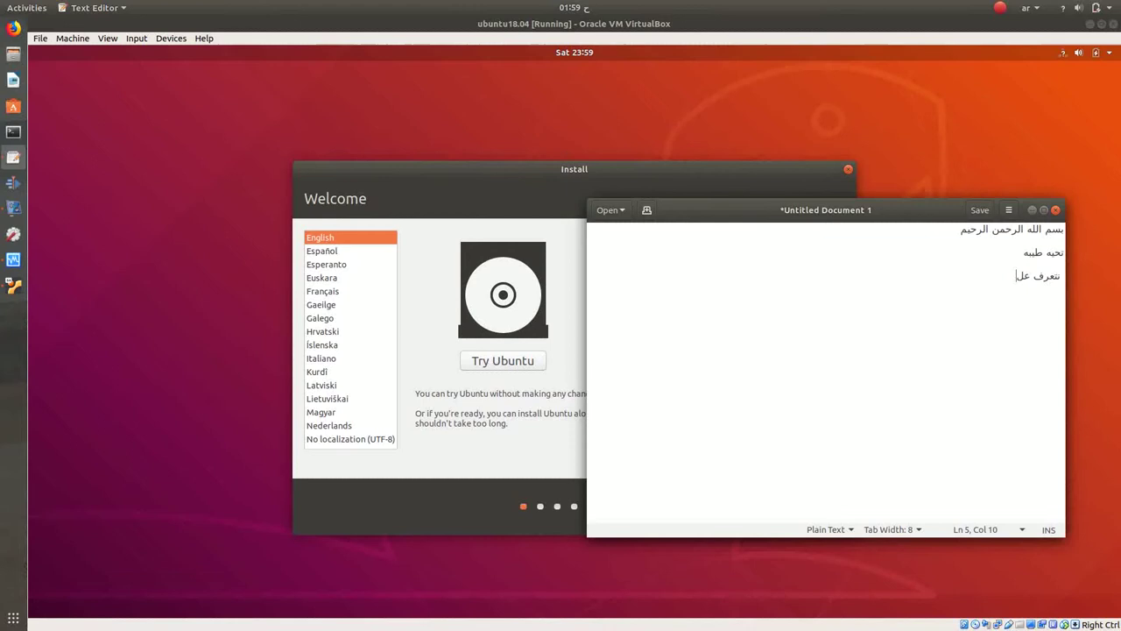
pyautogui.write('ى طريقه تثبيت ابونتو ١٨،٠٤')
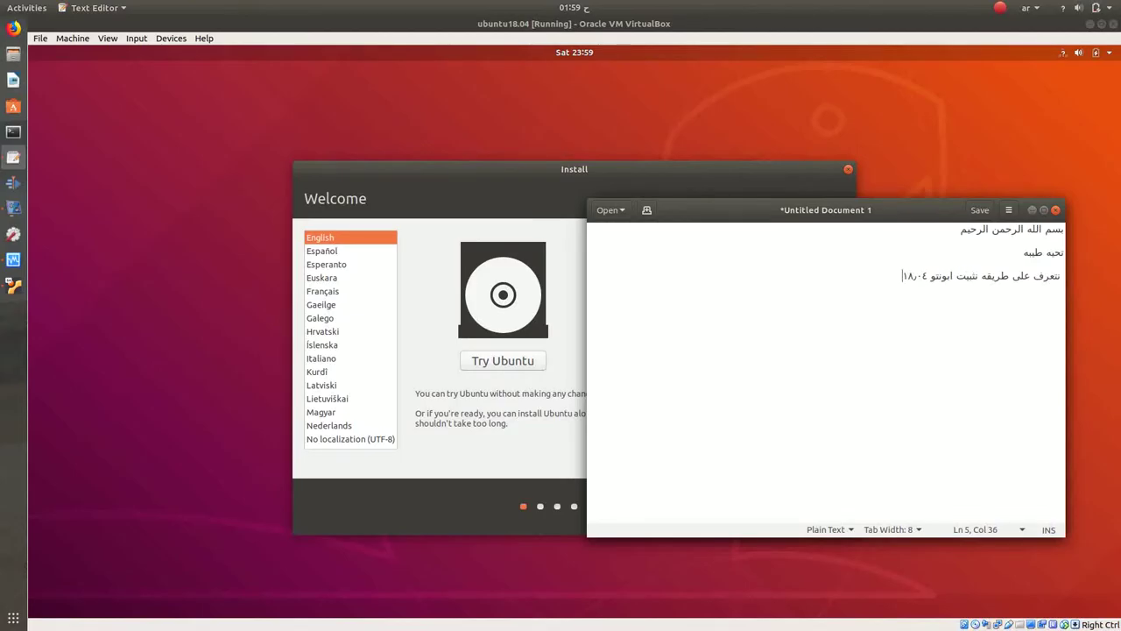
pyautogui.press('Return')
pyautogui.press('Return')
pyautogui.write('بالتفصيل ان شاء الله')
pyautogui.press('Return')
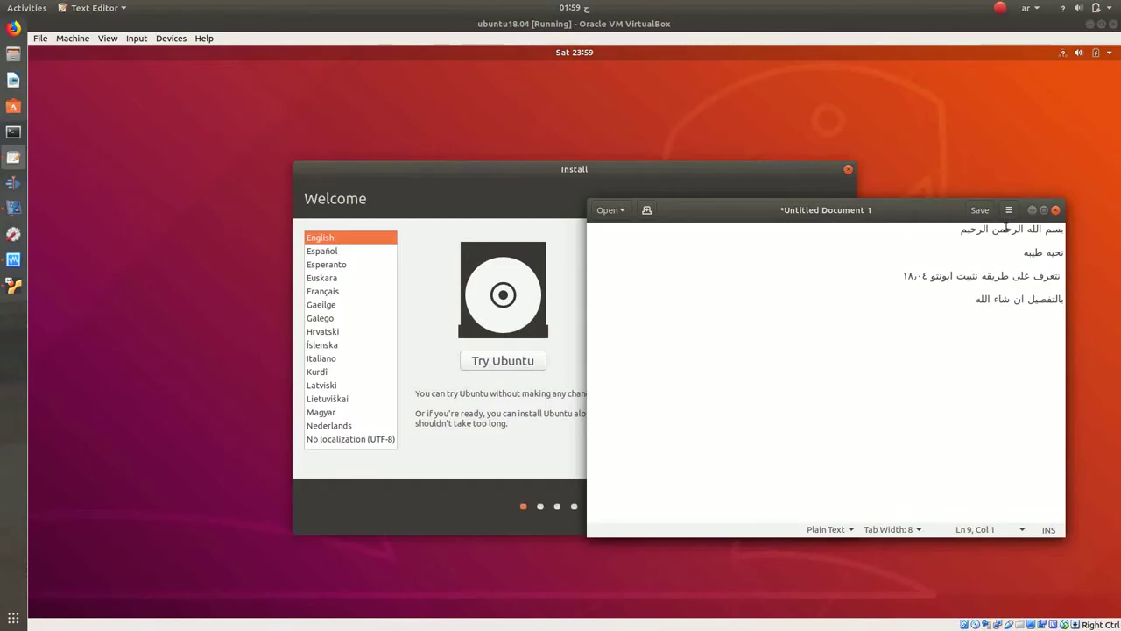
pyautogui.moveTo(905, 211); pyautogui.dragTo(716, 184)
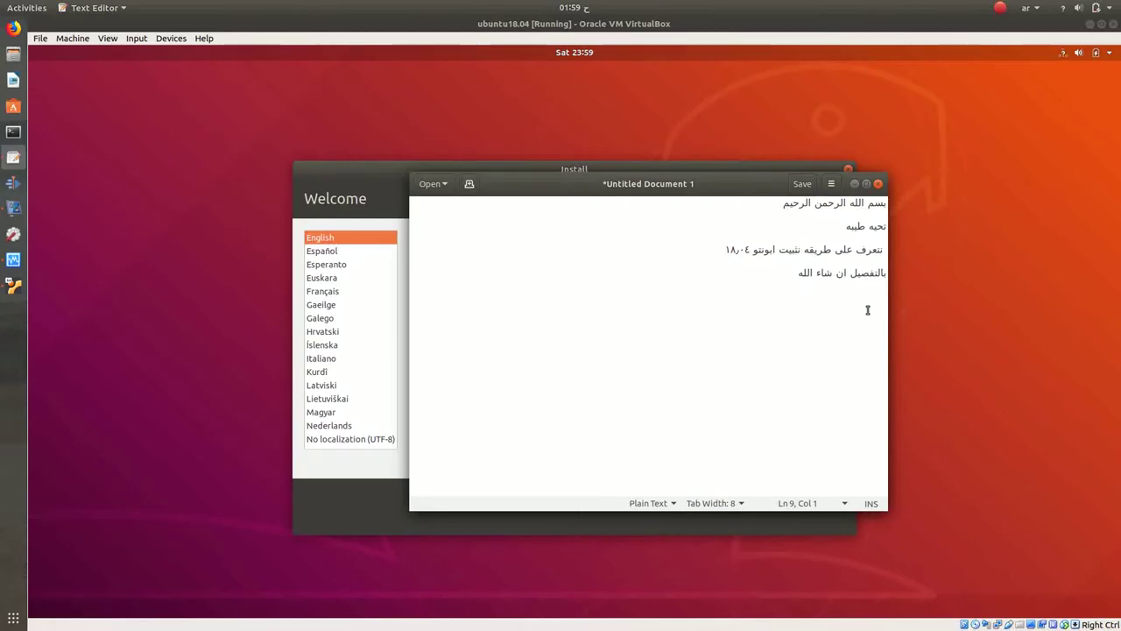
# Step: Write the Arabic line about the first-boot language screen from flash drive or DVD, fixing a typo
pyautogui.write('هنا احتيار اللغ')
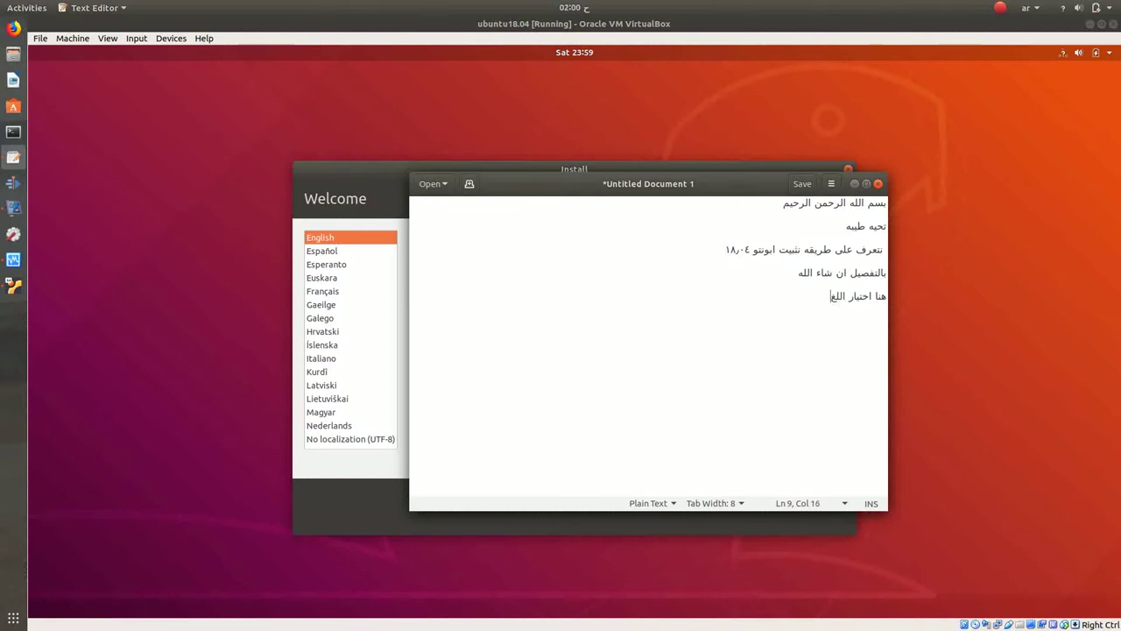
pyautogui.write('ة ةتطهر')
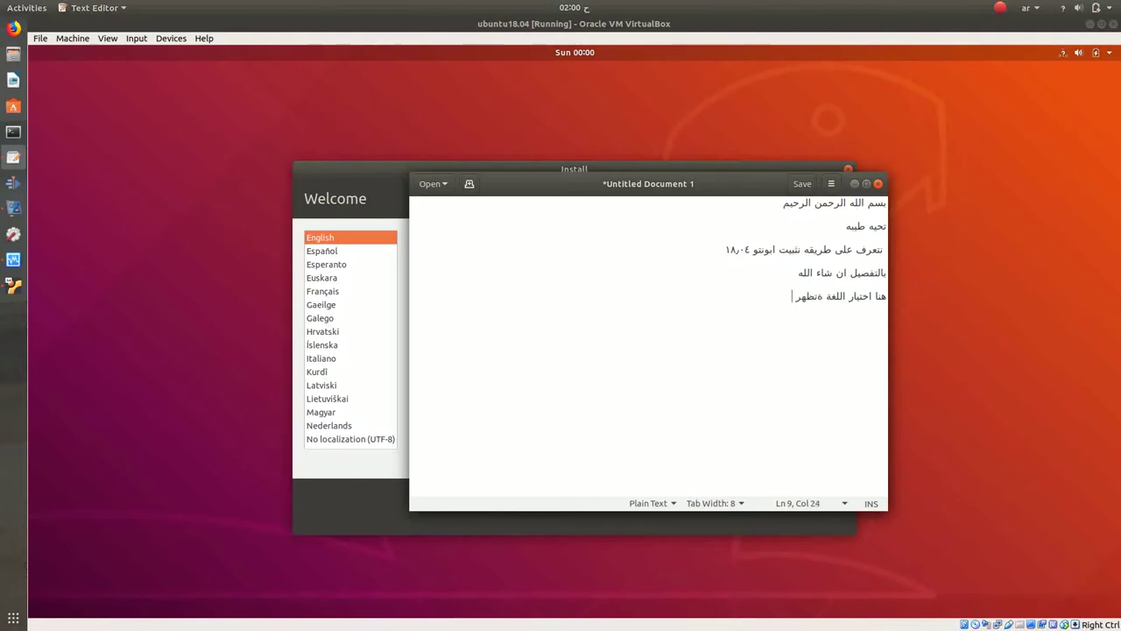
pyautogui.press('BackSpace')
pyautogui.press('BackSpace')
pyautogui.press('BackSpace')
pyautogui.press('BackSpace')
pyautogui.press('BackSpace')
pyautogui.press('BackSpace')
pyautogui.write('وتظهر اول')
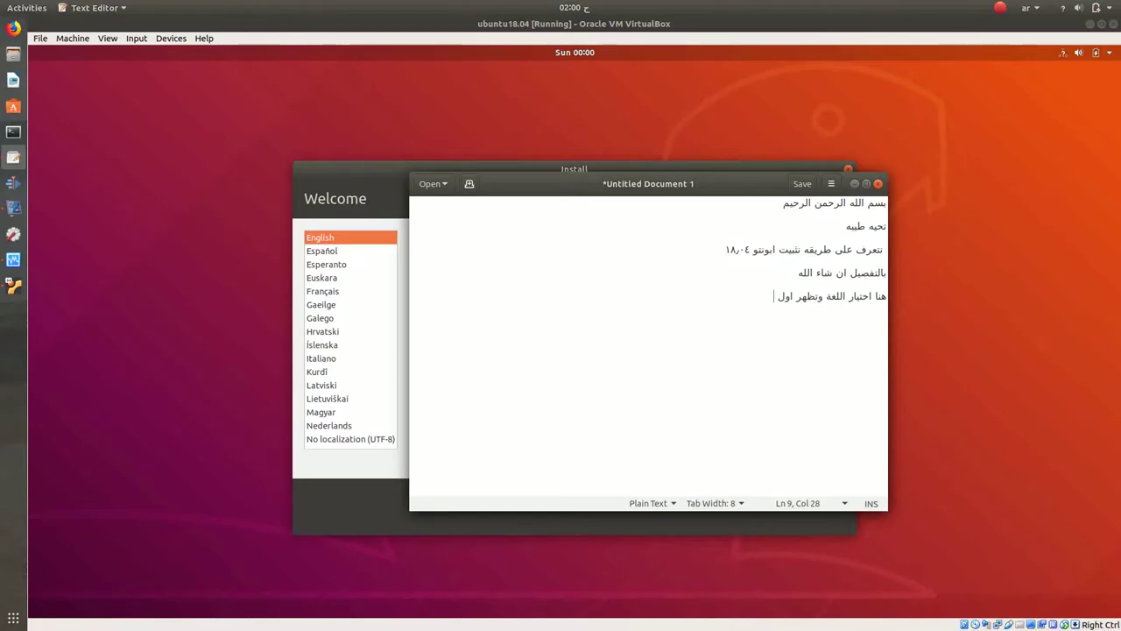
pyautogui.write('مره يع فتح الجهاز واخت')
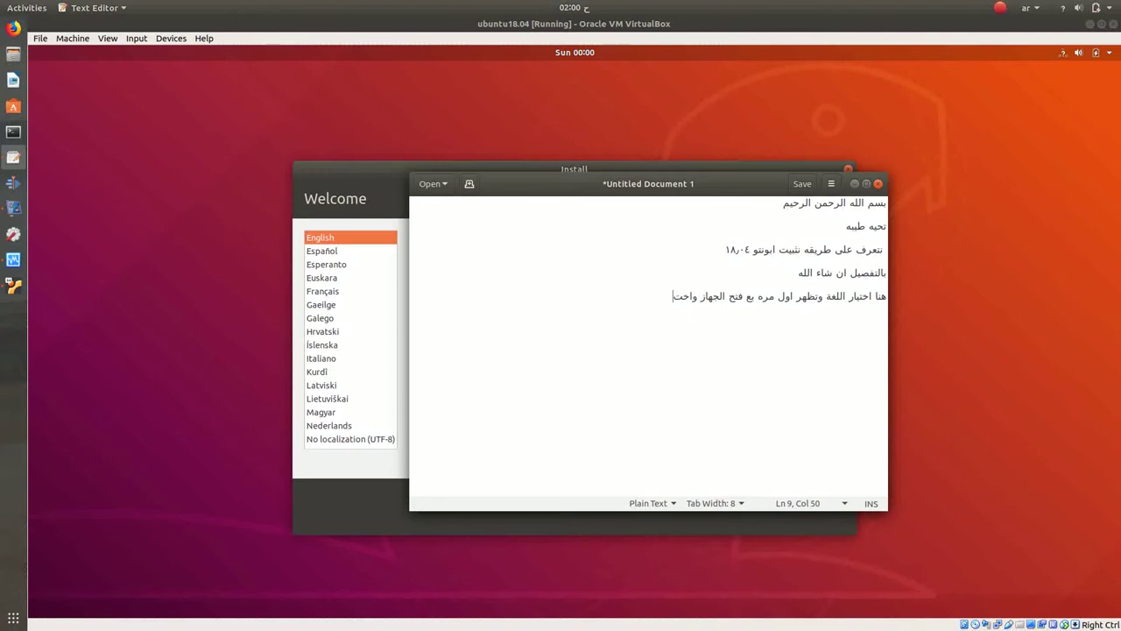
pyautogui.write('يار الفلاشه او ال')
pyautogui.press('super+space')
pyautogui.write('DVD')
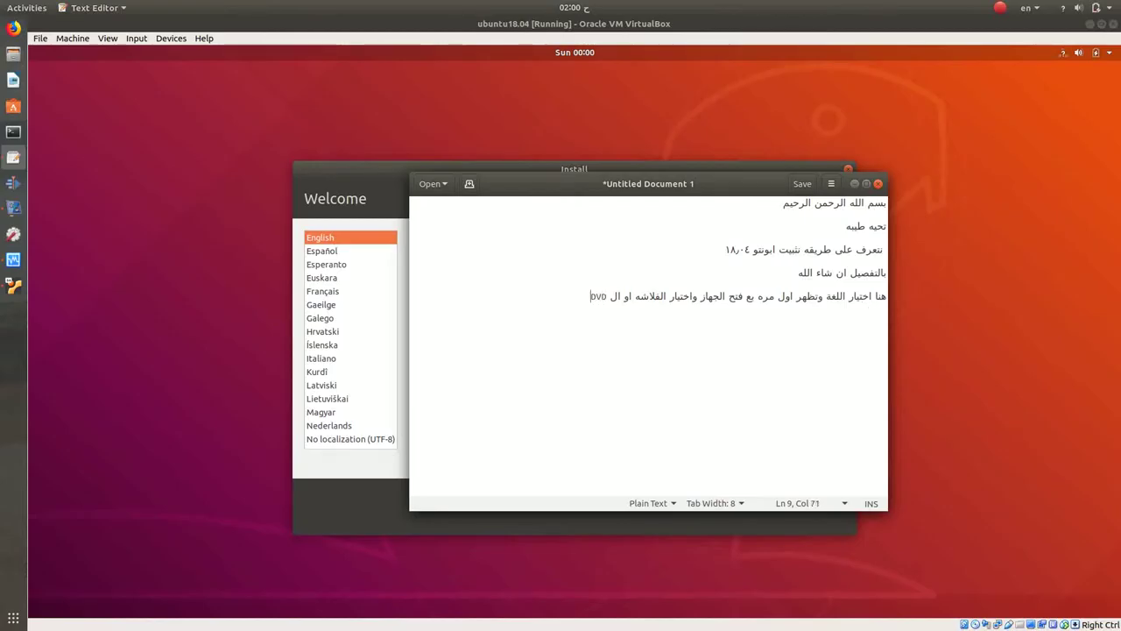
pyautogui.press('Return')
pyautogui.press('super+space')
# Step: Add lines giving the two options: install the distribution directly or try it first
pyautogui.moveTo(755, 179); pyautogui.dragTo(308, 170)
pyautogui.press('Return')
pyautogui.write('وهنا ')
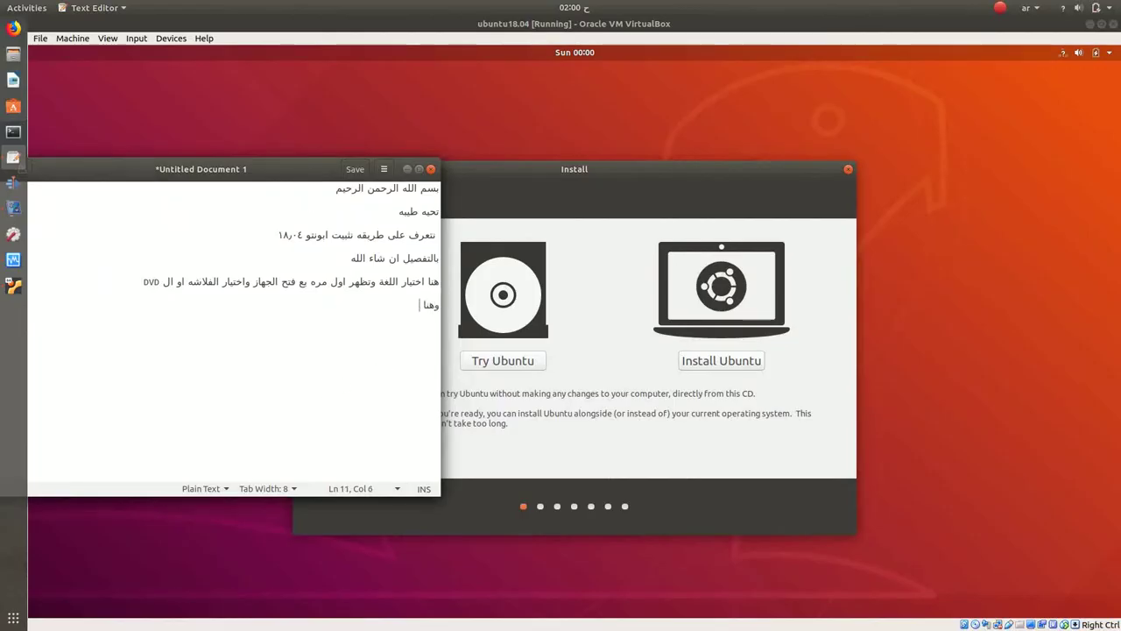
pyautogui.write('خيارين ')
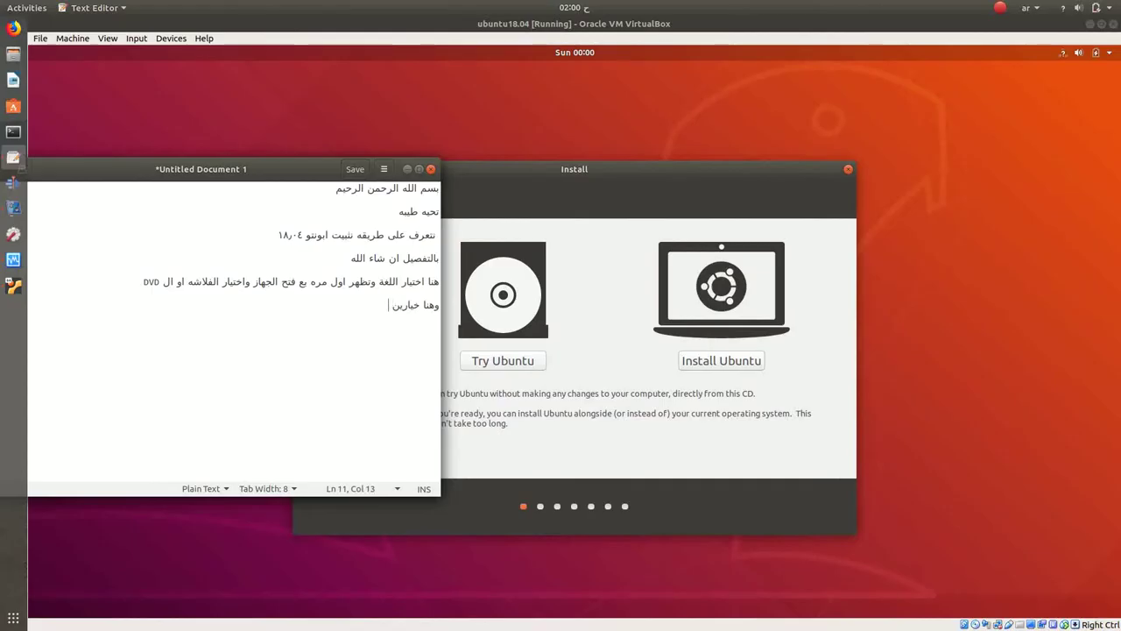
pyautogui.write('لتث')
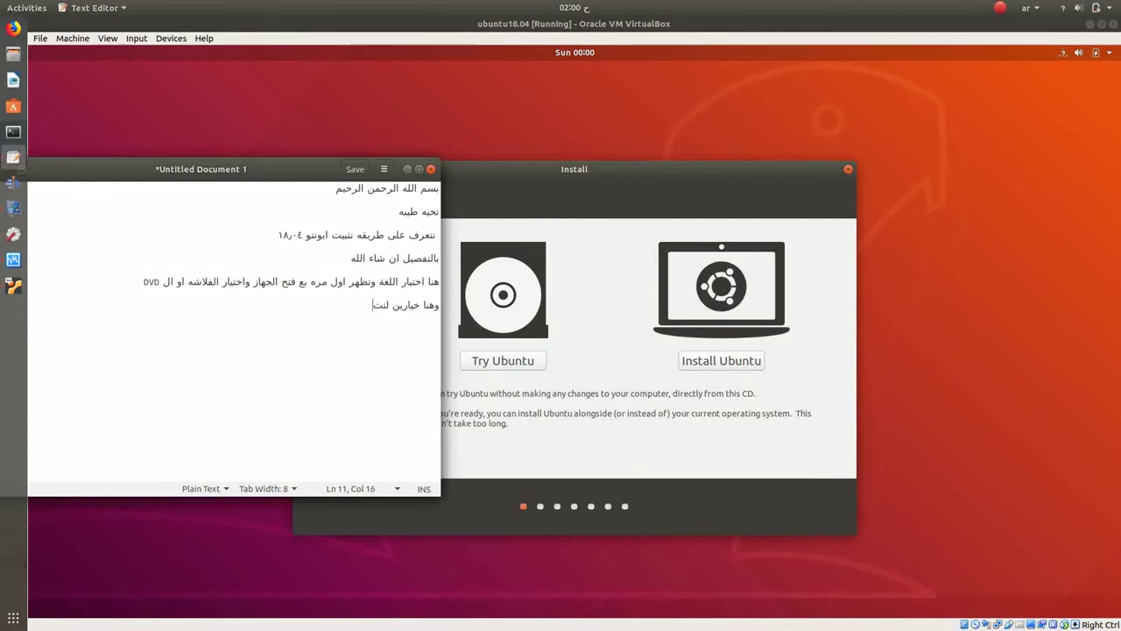
pyautogui.write('بيت النوزيعة مباش')
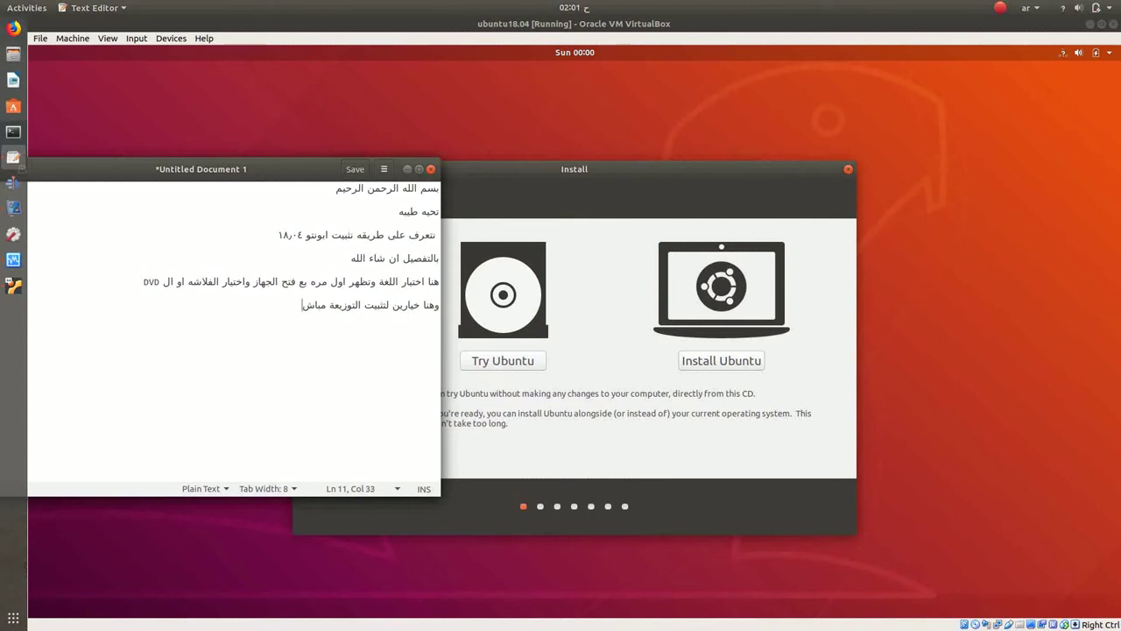
pyautogui.write('را')
pyautogui.press('Return')
pyautogui.write('او تجربه التور')
pyautogui.write('يعه')
pyautogui.press('Return')
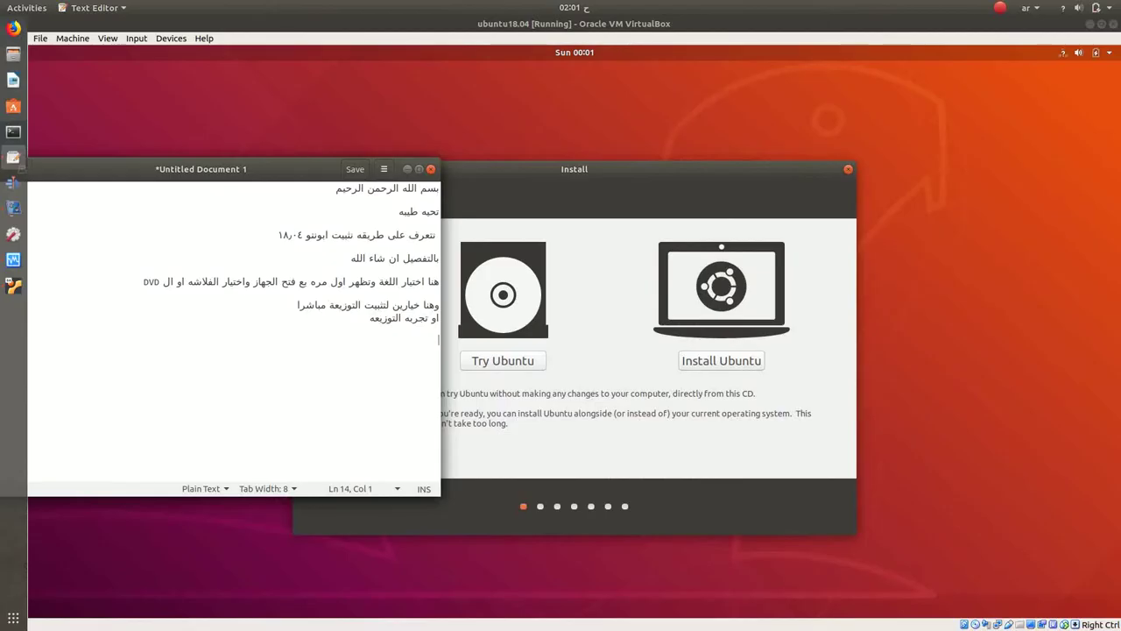
# Step: Note that curious users can 'try ubuntu' first, then announce moving to direct installation
pyautogui.write('اذا كان لك حب ا')
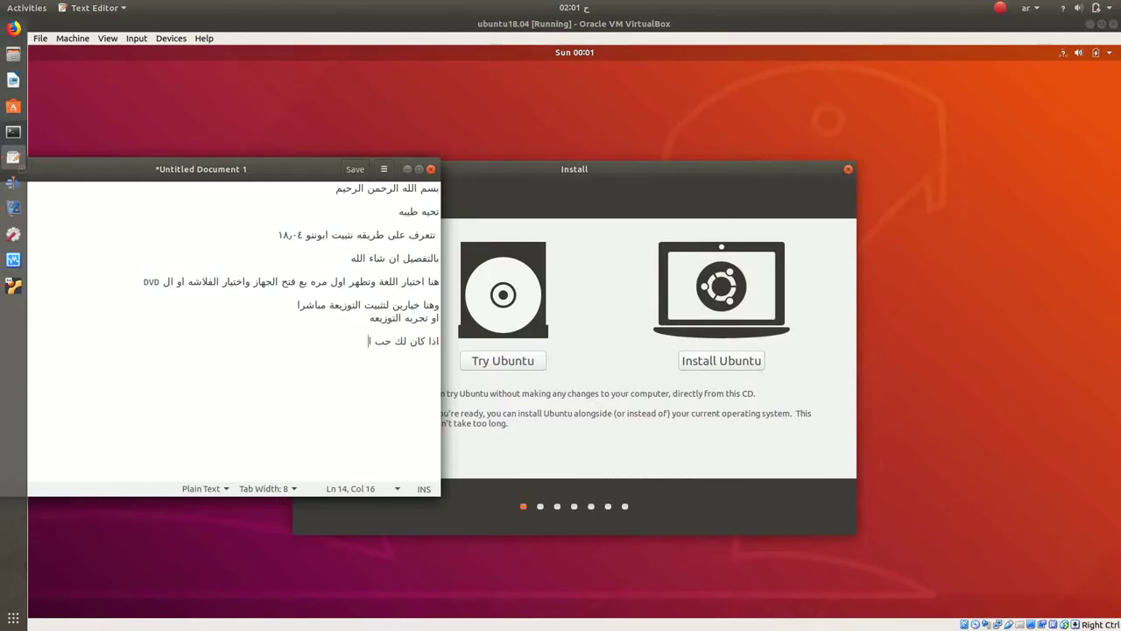
pyautogui.write('ستطلاع ')
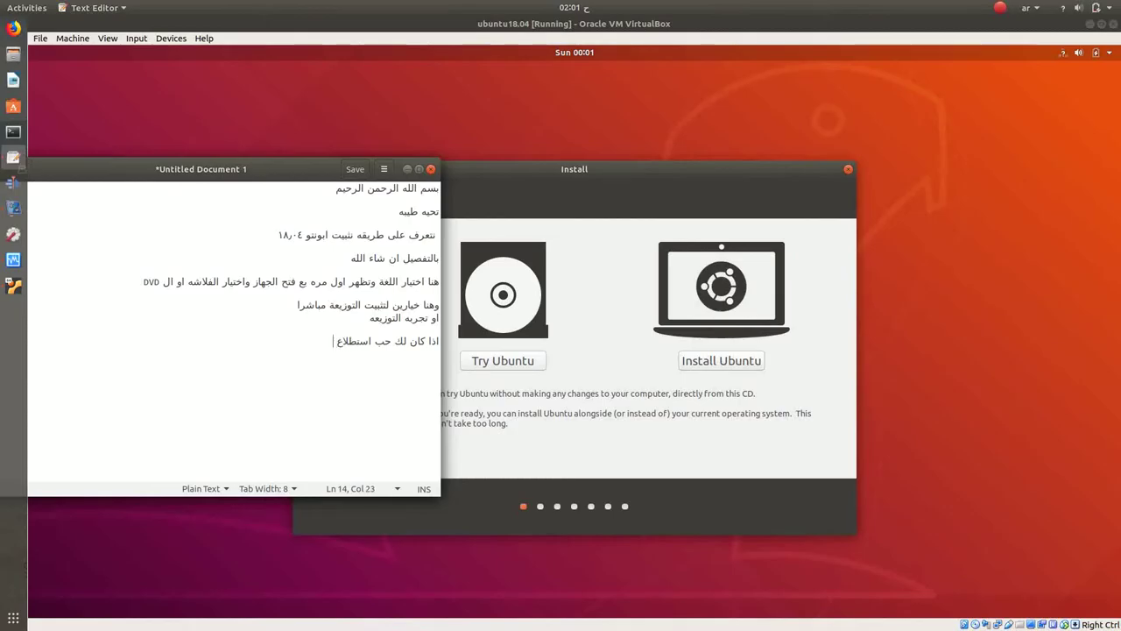
pyautogui.write('يمكنك تجربه ال')
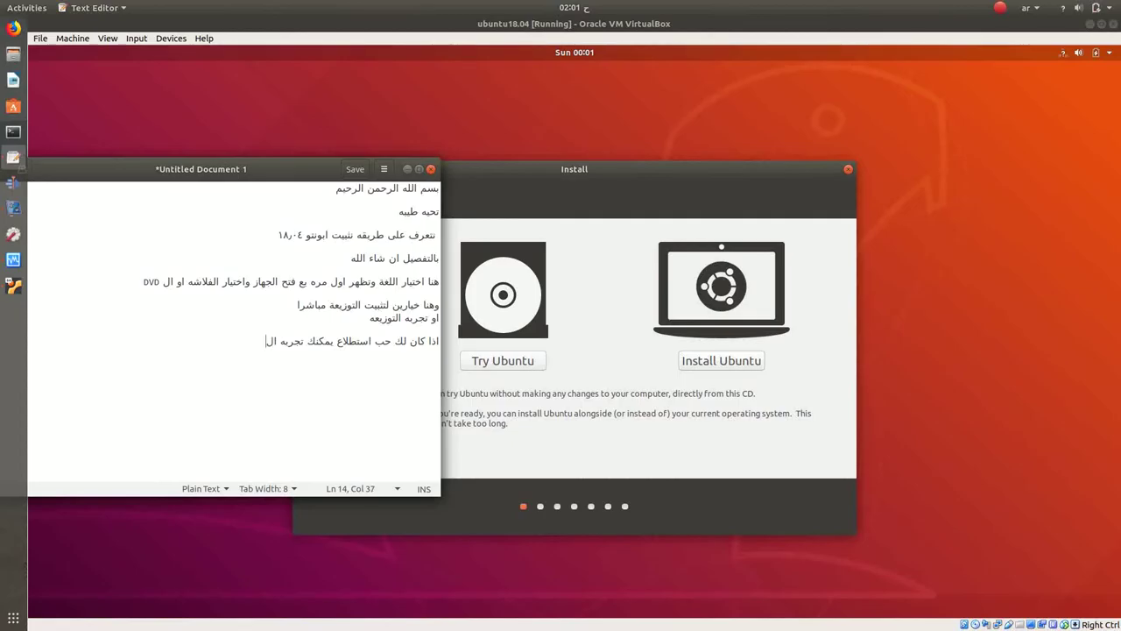
pyautogui.write('توزيعه قبل تثبيتها')
pyautogui.write('tr')
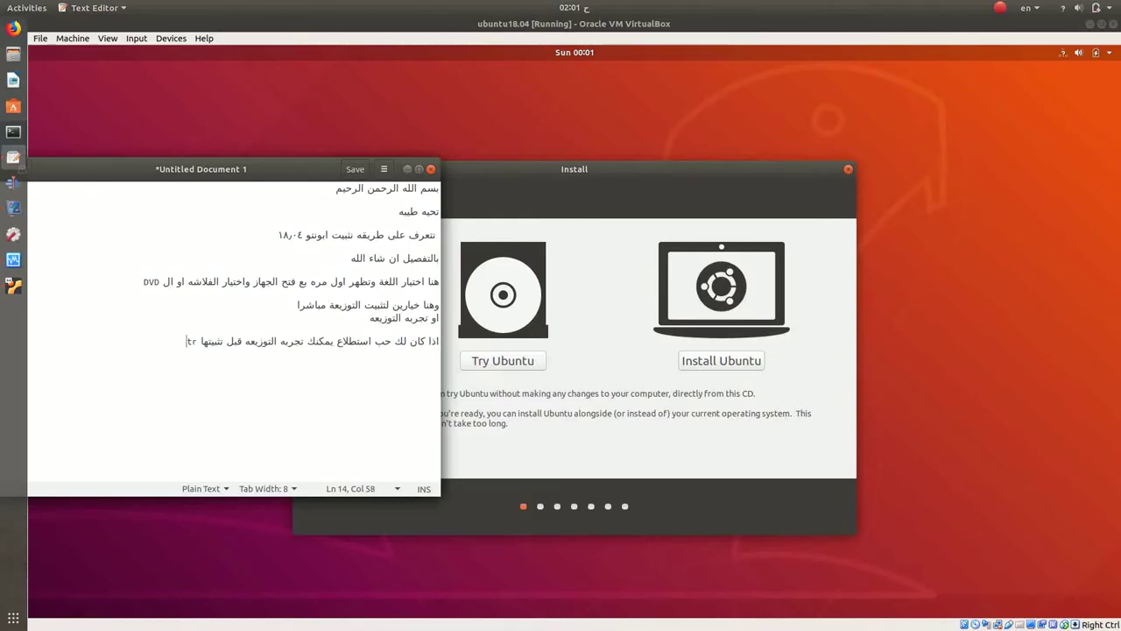
pyautogui.write('y ubuntu')
pyautogui.press('Return')
pyautogui.press('super+space')
pyautogui.write('الان ننتقل الى التثبيت المباشر')
pyautogui.press('Return')
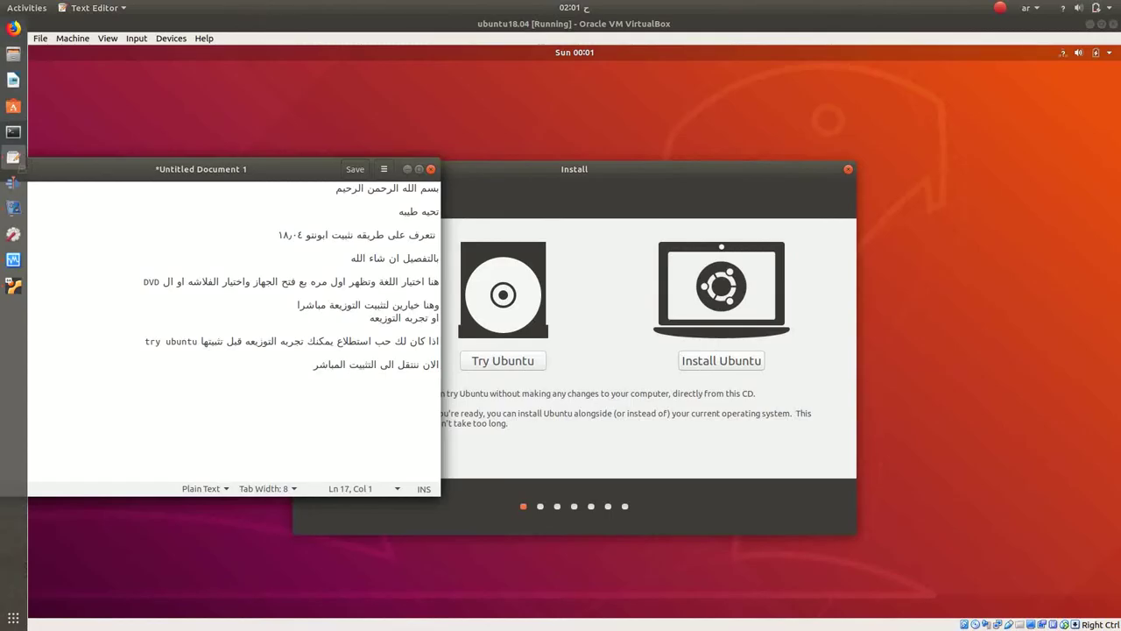
# Step: Choose Install Ubuntu in the installer, then bring the gedit notes back in front
pyautogui.click(406, 169)
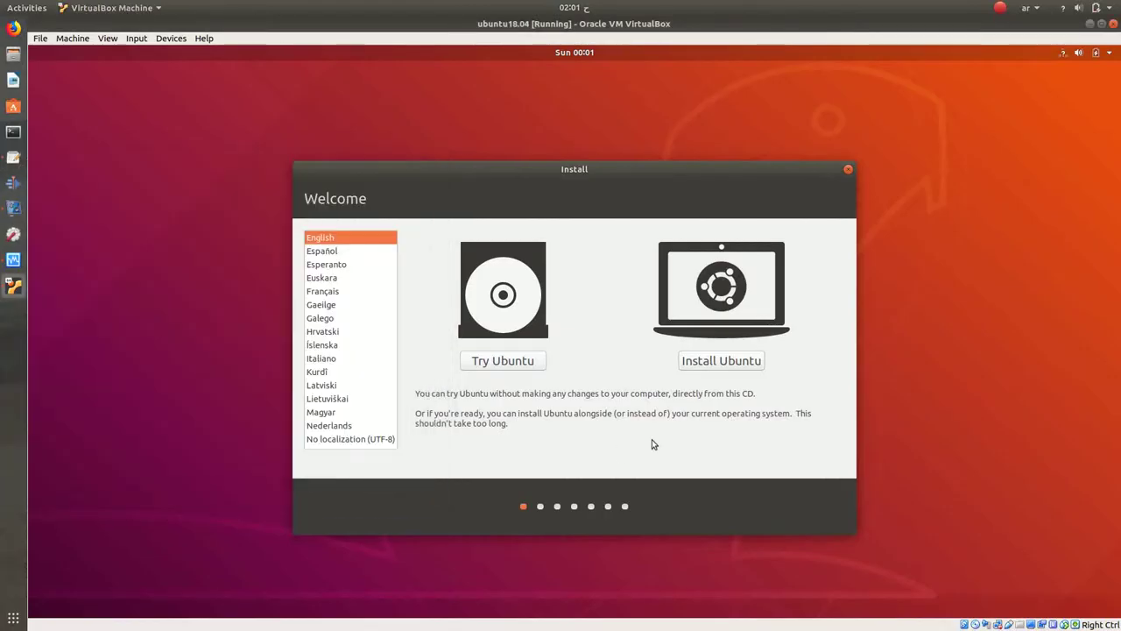
pyautogui.click(718, 361)
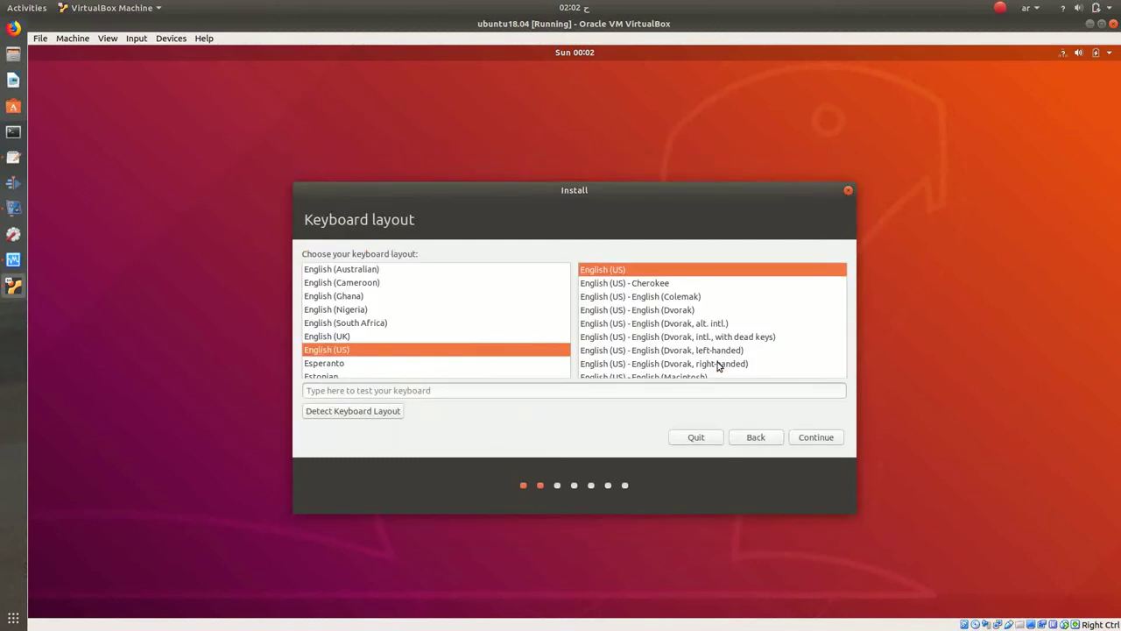
pyautogui.click(15, 162)
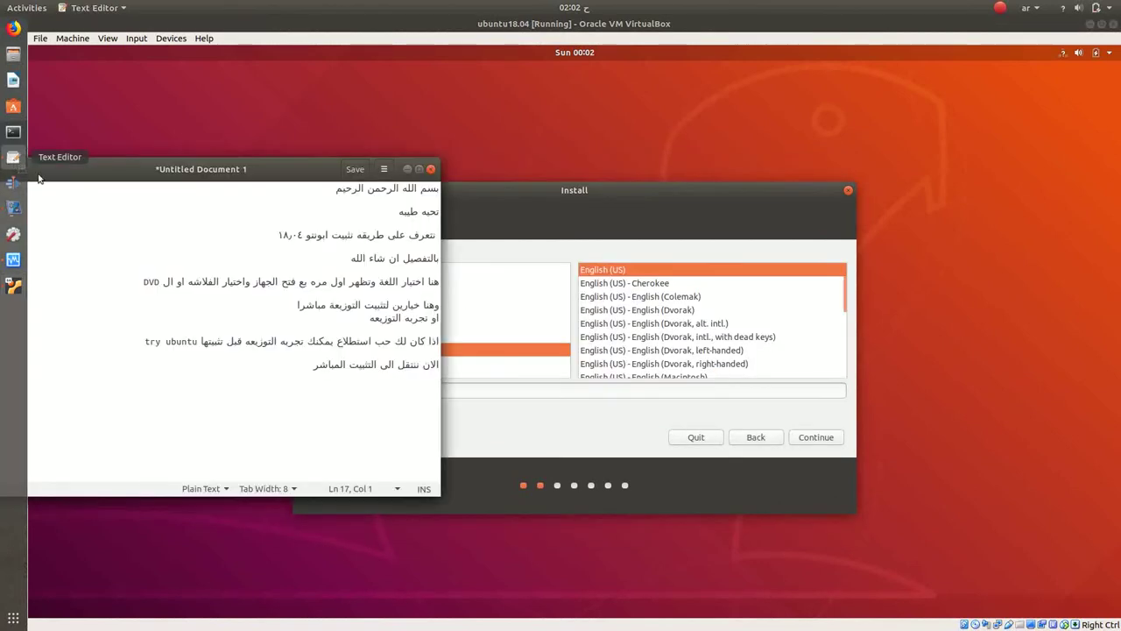
# Step: Add the keyboard-language line ending 'وهنا نختار اللغه العربيه' to the notes
pyautogui.moveTo(277, 175); pyautogui.dragTo(814, 192)
pyautogui.click(834, 386)
pyautogui.press('Return')
pyautogui.press('Return')
pyautogui.write('هنا اختيار ل')
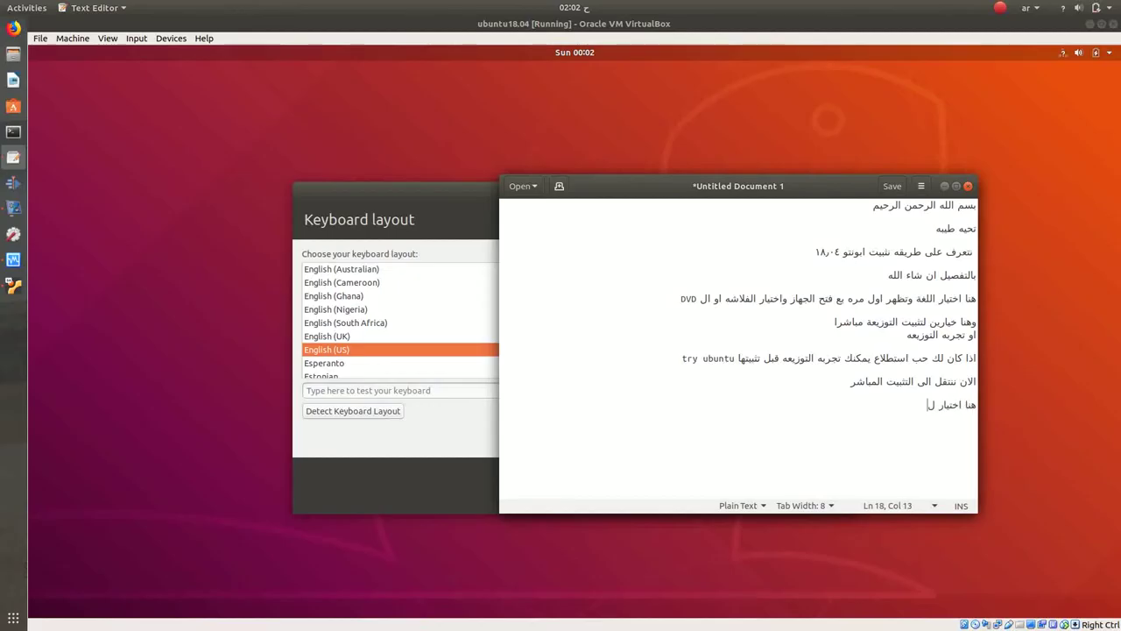
pyautogui.write('لغه الكي')
pyautogui.write('بور')
pyautogui.write('د مع ')
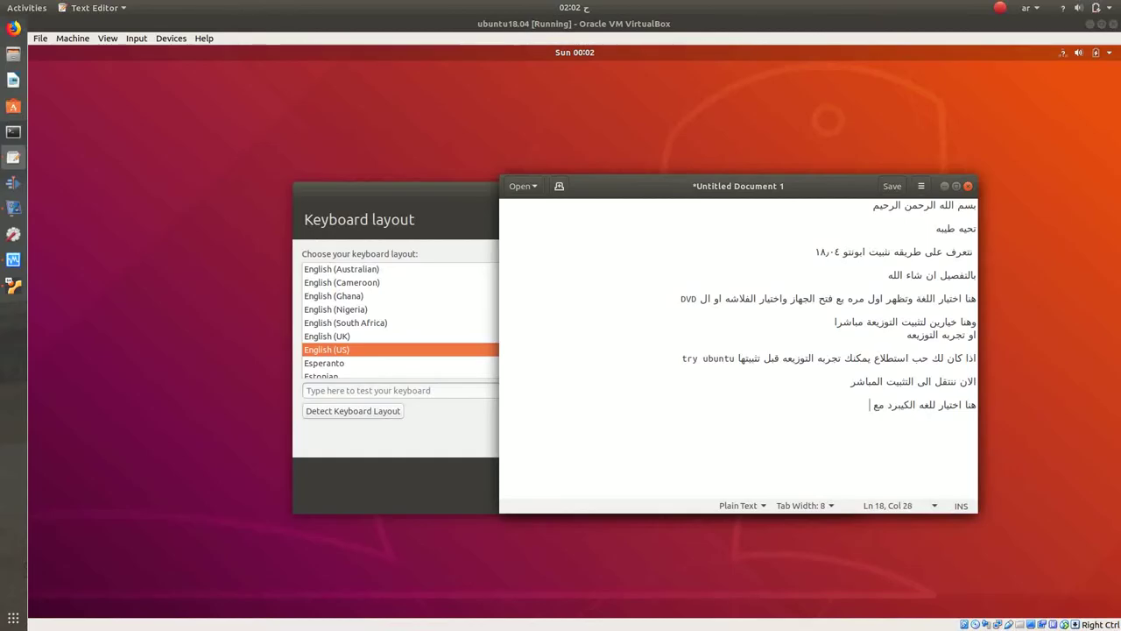
pyautogui.write('اللغه الاساسيه للتوزي')
pyautogui.write('عه ')
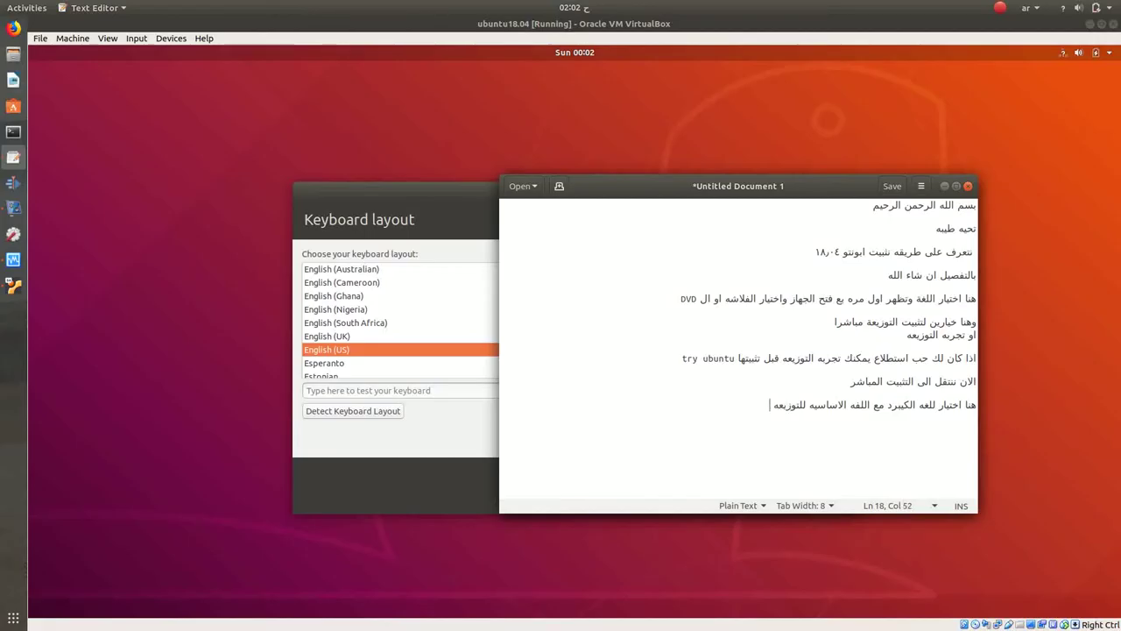
pyautogui.write('وهنا نختار اللغه العربي')
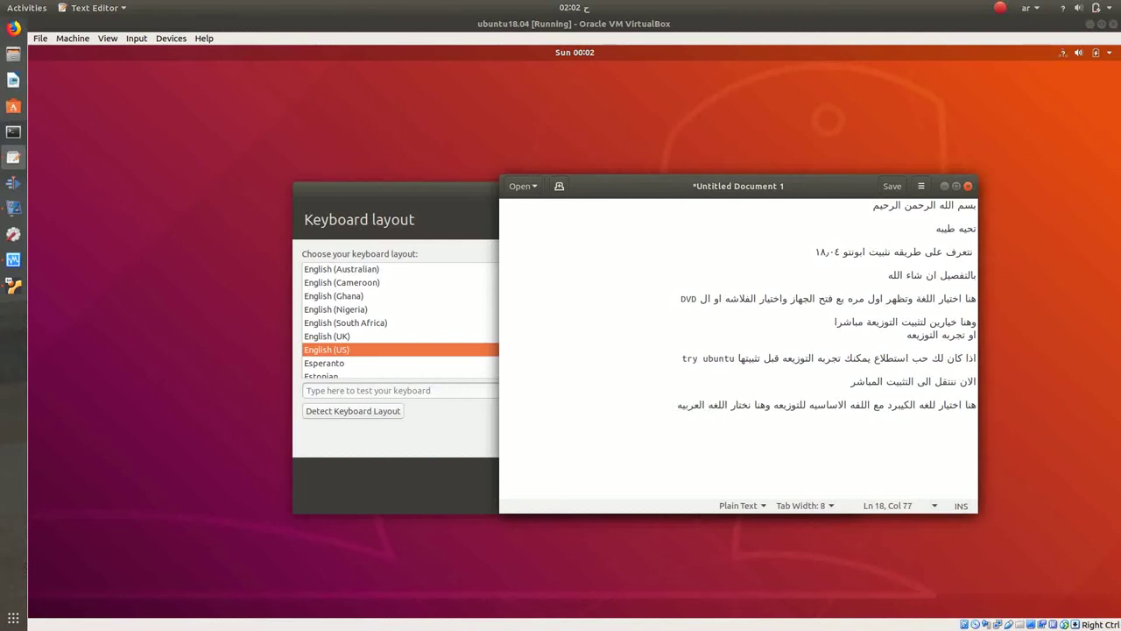
pyautogui.write('ه')
# Step: Select the Arabic (qwerty/digits) keyboard layout and continue
pyautogui.click(467, 437)
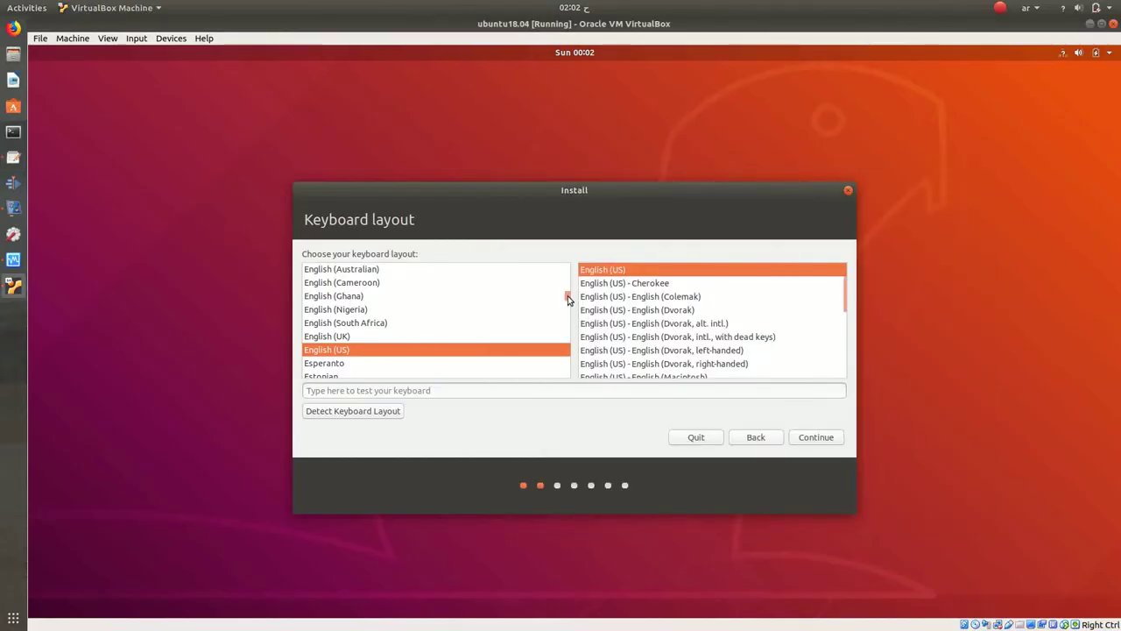
pyautogui.moveTo(569, 299); pyautogui.dragTo(570, 268)
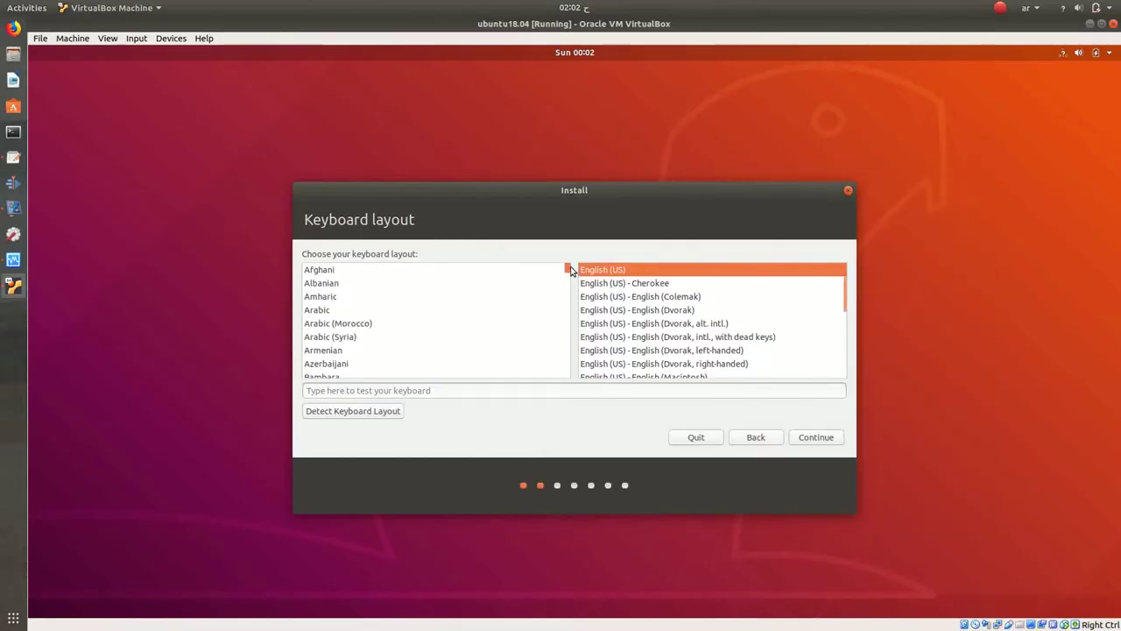
pyautogui.click(328, 310)
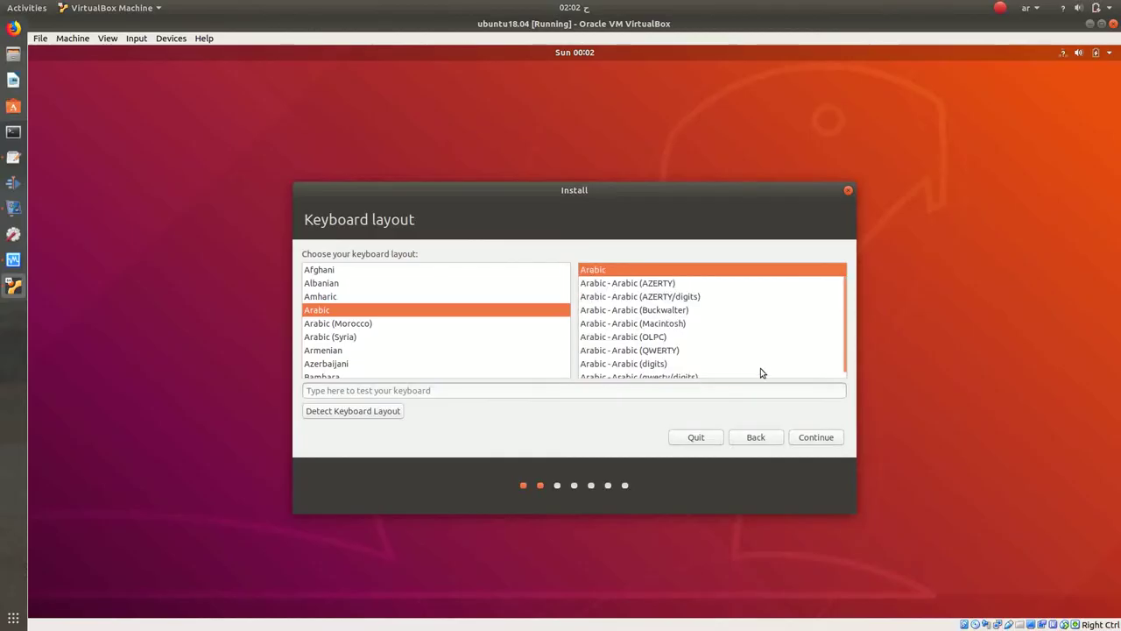
pyautogui.click(653, 377)
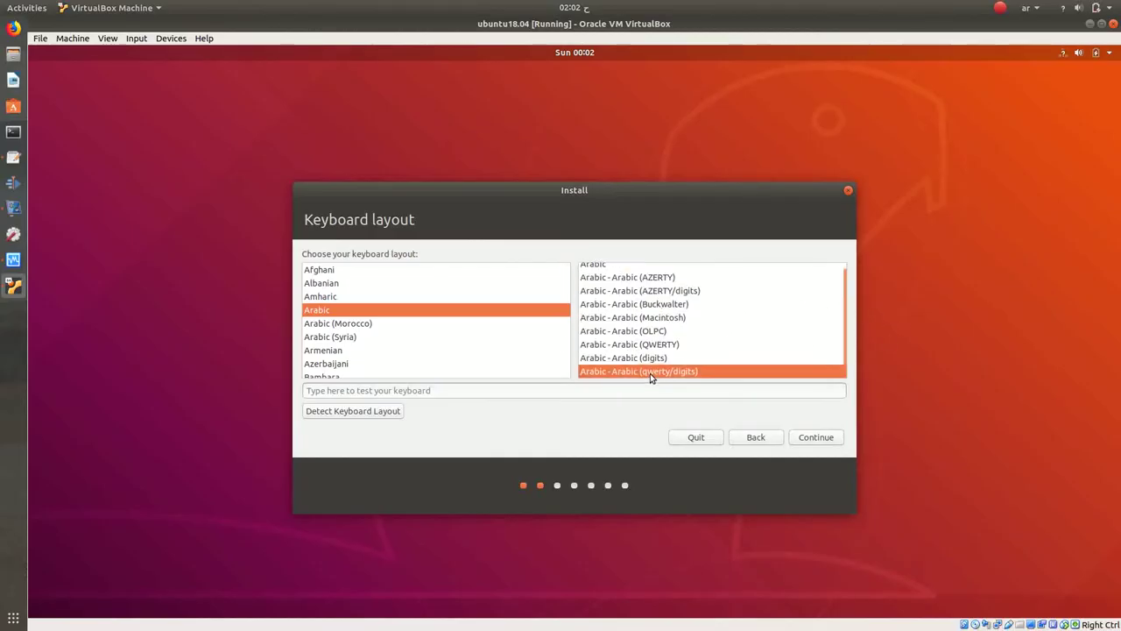
pyautogui.click(793, 433)
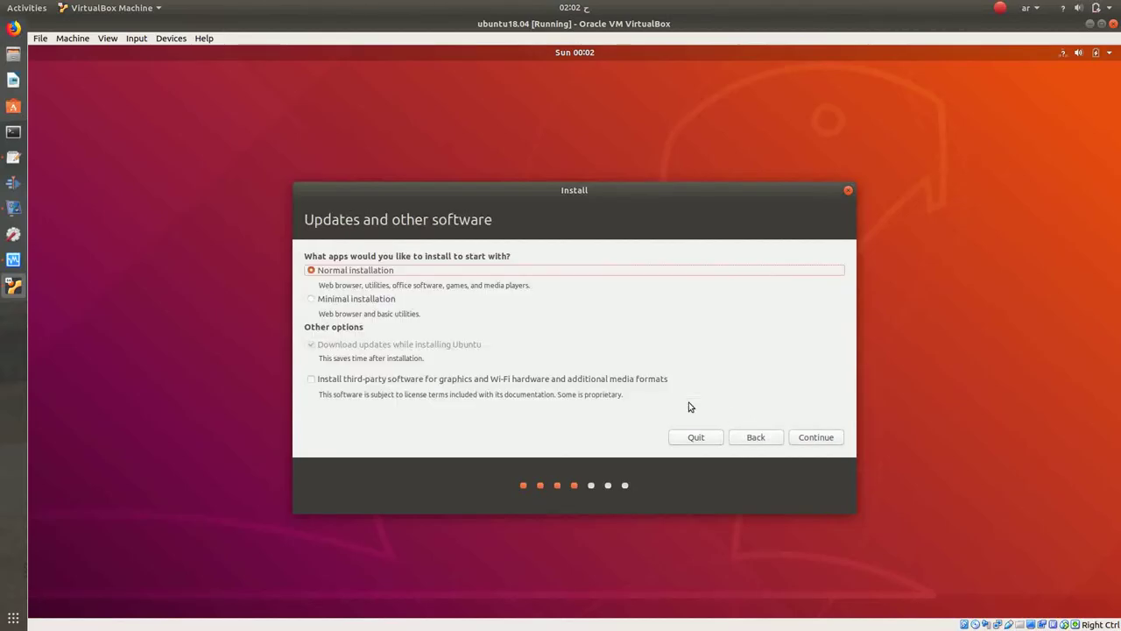
# Step: Keep Normal installation, continue, and raise the notes window higher
pyautogui.click(809, 435)
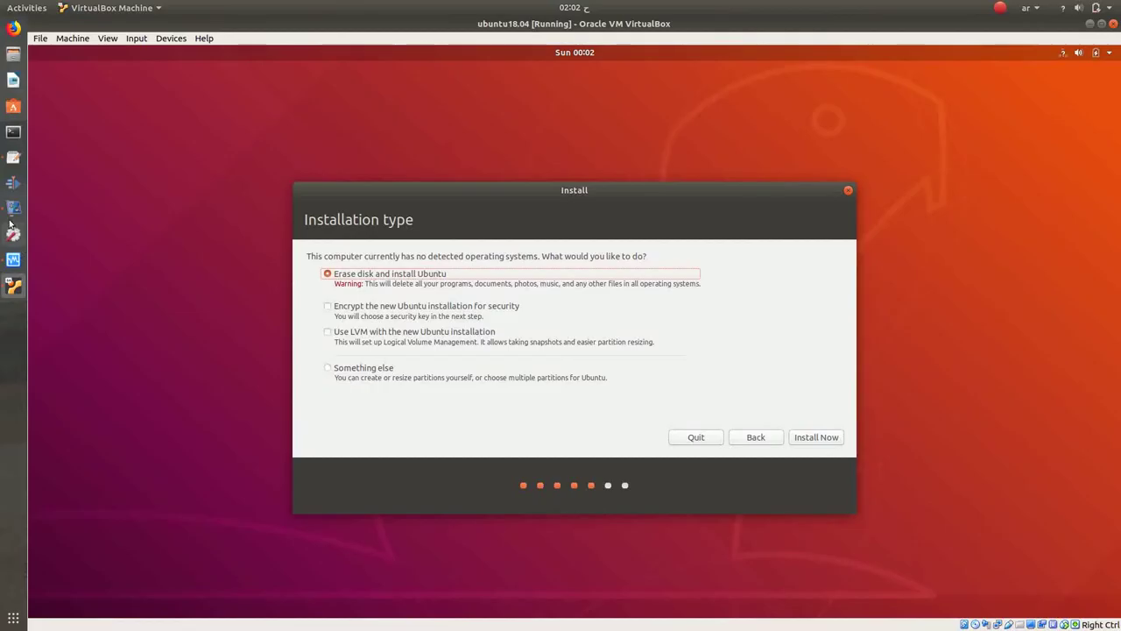
pyautogui.click(13, 158)
pyautogui.moveTo(775, 190); pyautogui.dragTo(799, 139)
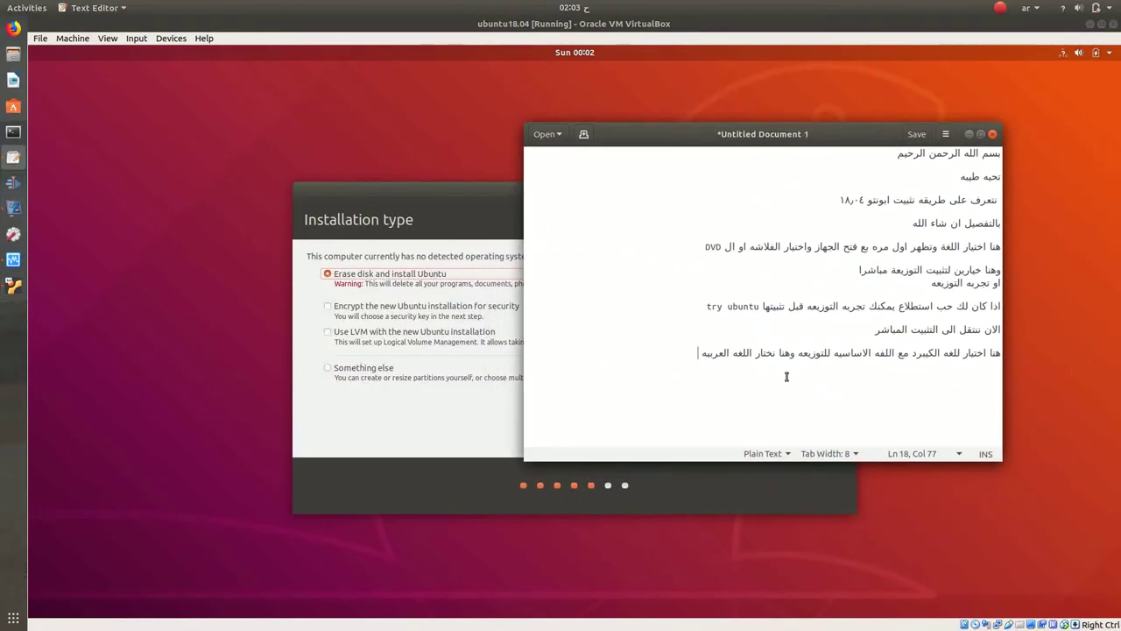
# Step: Introduce the installation modes and describe the first one, installing on the whole disk
pyautogui.press('Return')
pyautogui.press('Return')
pyautogui.write('فى هذه الخيارات')
pyautogui.press('Return')
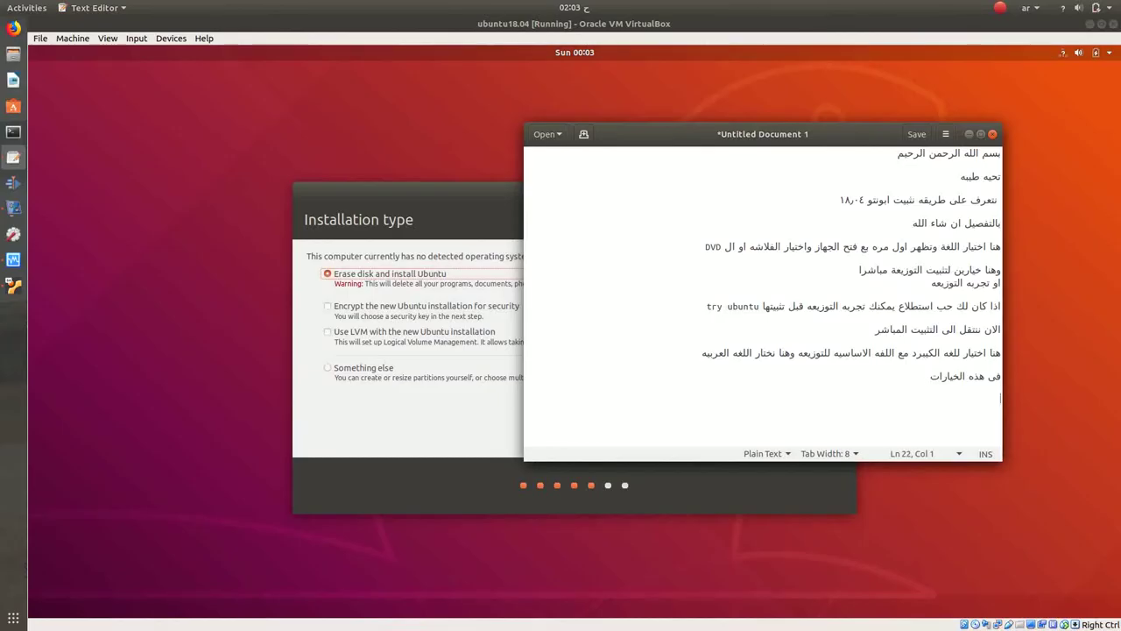
pyautogui.write('طريقه اختي')
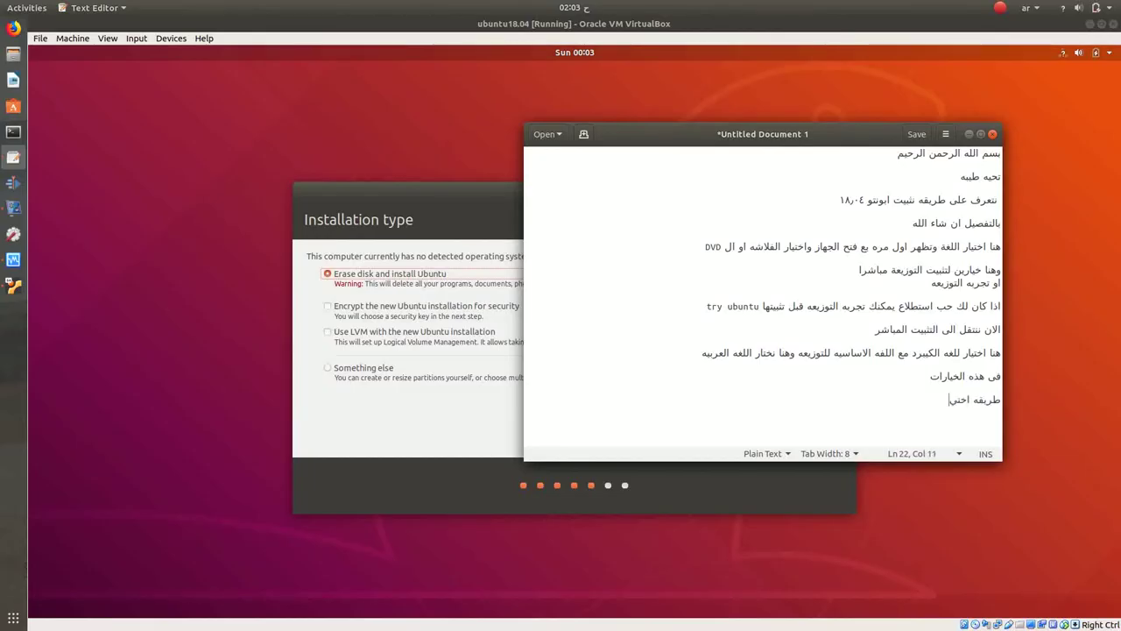
pyautogui.write('ار او اوضاع تث')
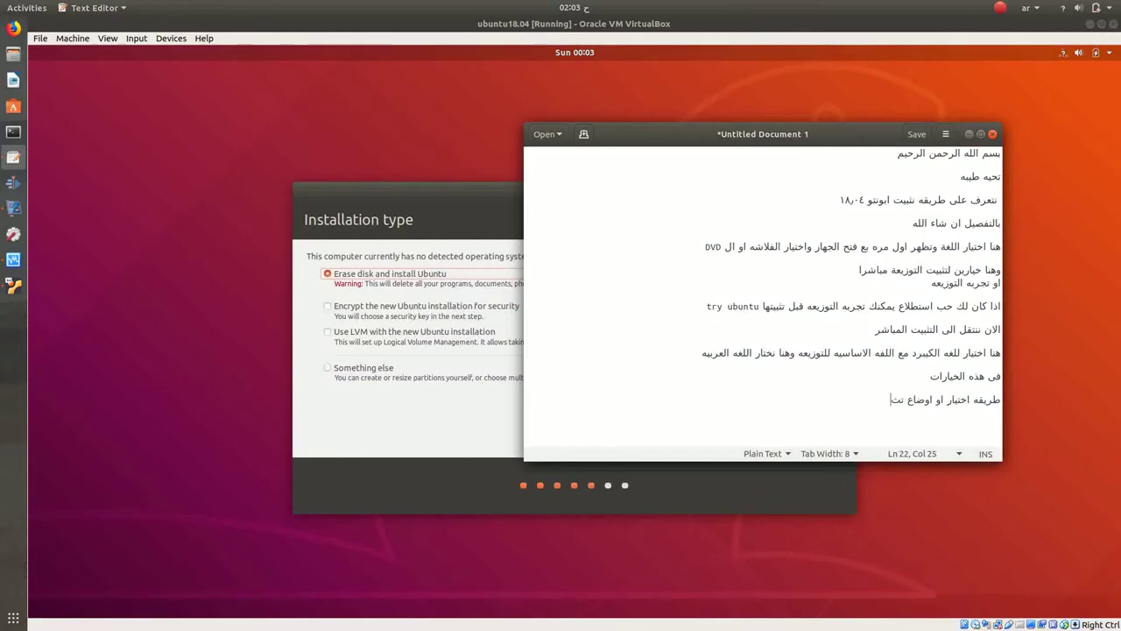
pyautogui.write('بيت التوزيعه')
pyautogui.press('Return')
pyautogui.press('Return')
pyautogui.write('الوضع الاول')
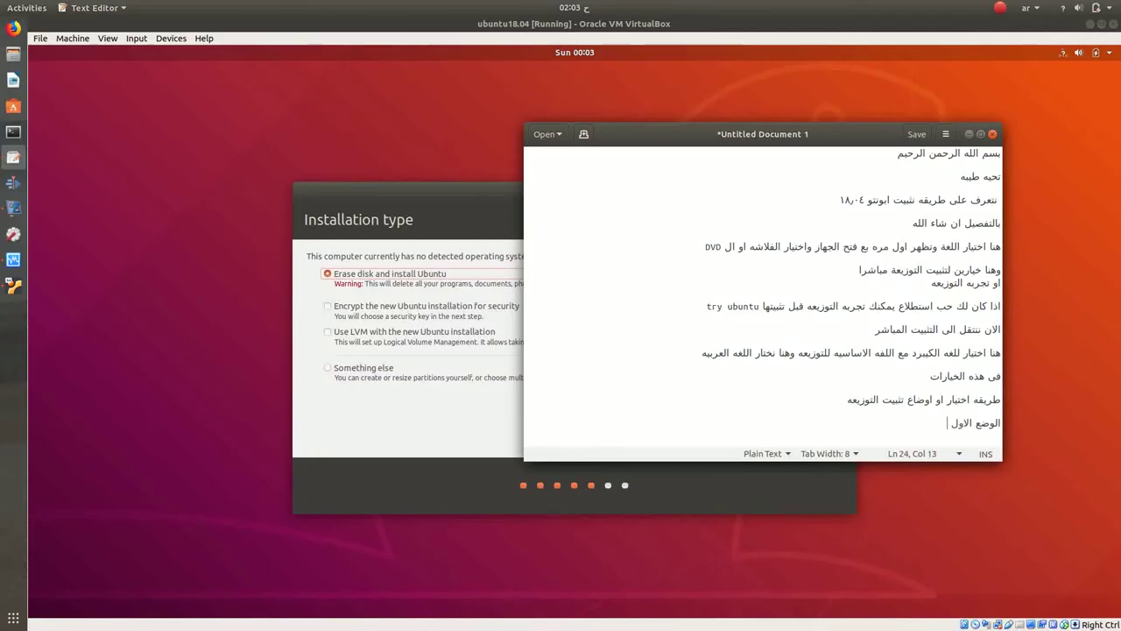
pyautogui.write(' وهو التثبيت على كامل الهارد وفى هذه الحاله')
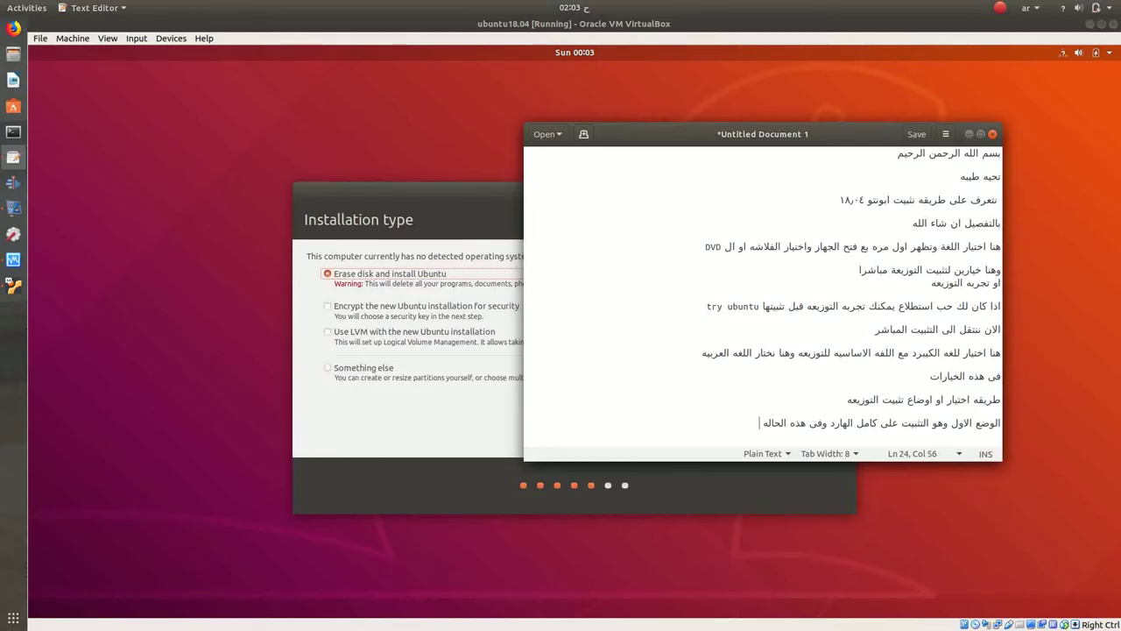
pyautogui.write(' الت')
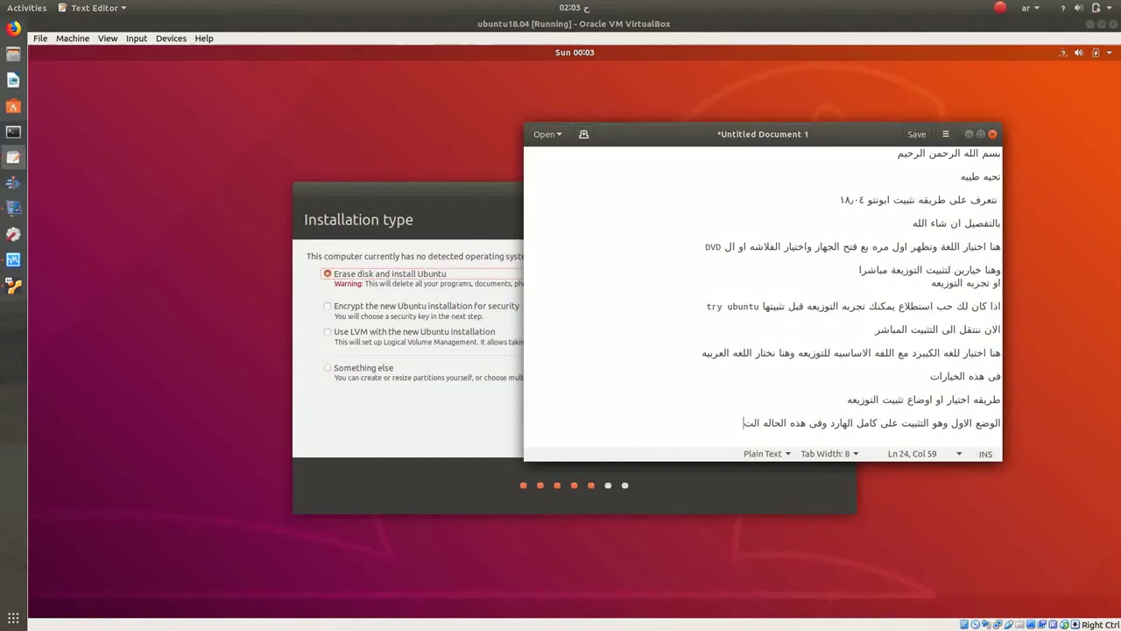
pyautogui.write('وزيعه نختار بنفسها الطريقه ال')
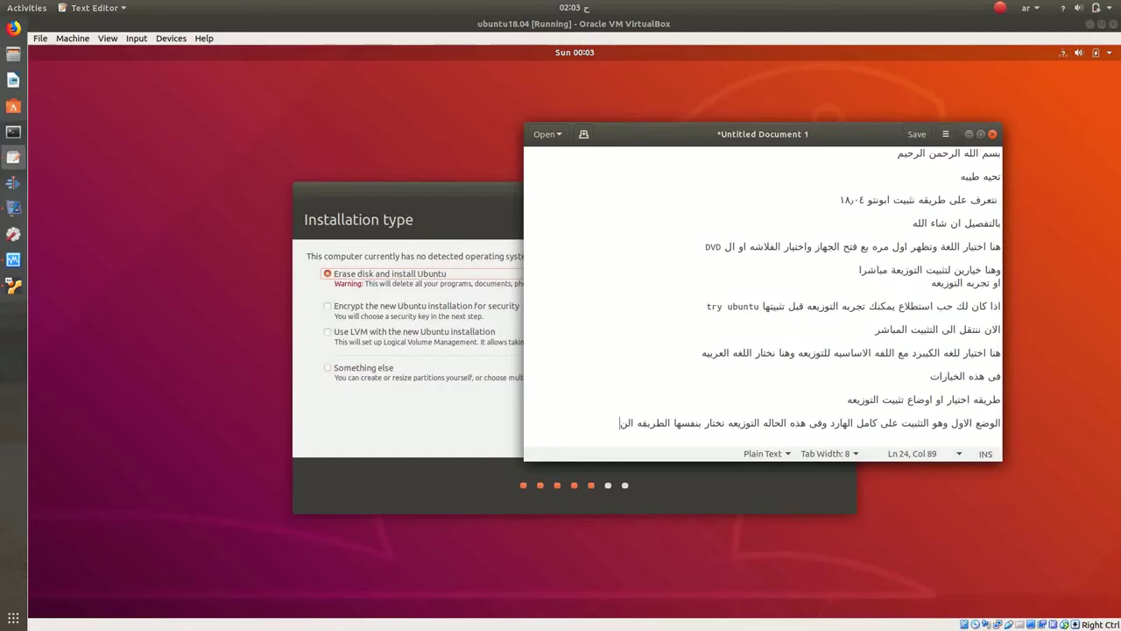
pyautogui.write('مناسبه للها فى تقسيم الهارد')
# Step: Warn against it when the disk holds important data, ending 'ما علينا سوا اختيار الاخير'
pyautogui.press('Return')
pyautogui.press('Return')
pyautogui.write('لا ي')
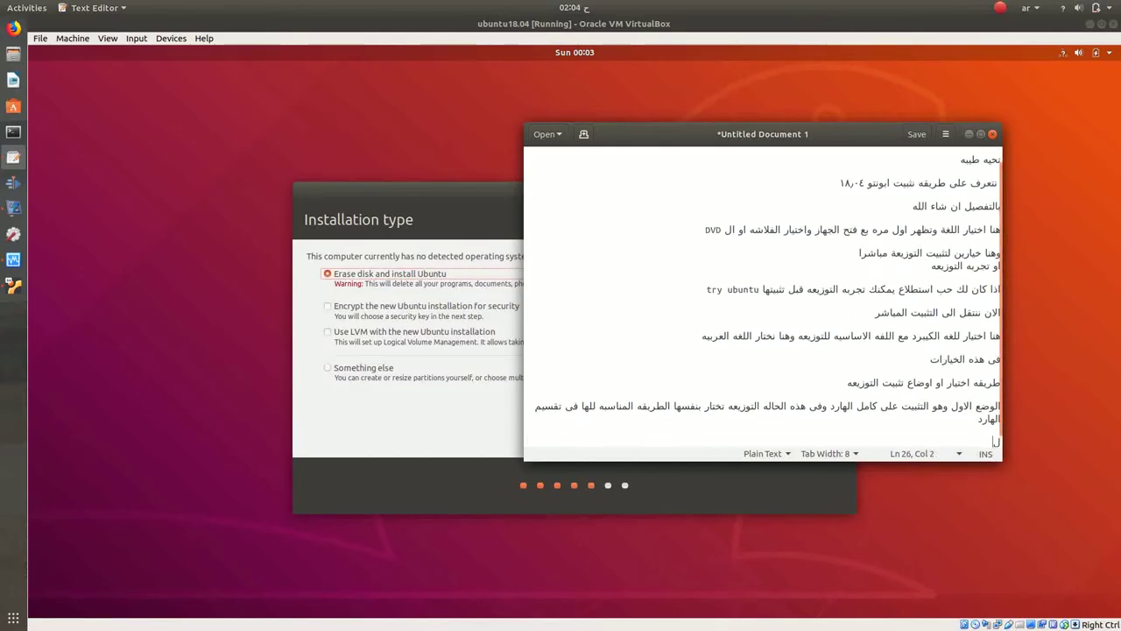
pyautogui.write('فضل ا')
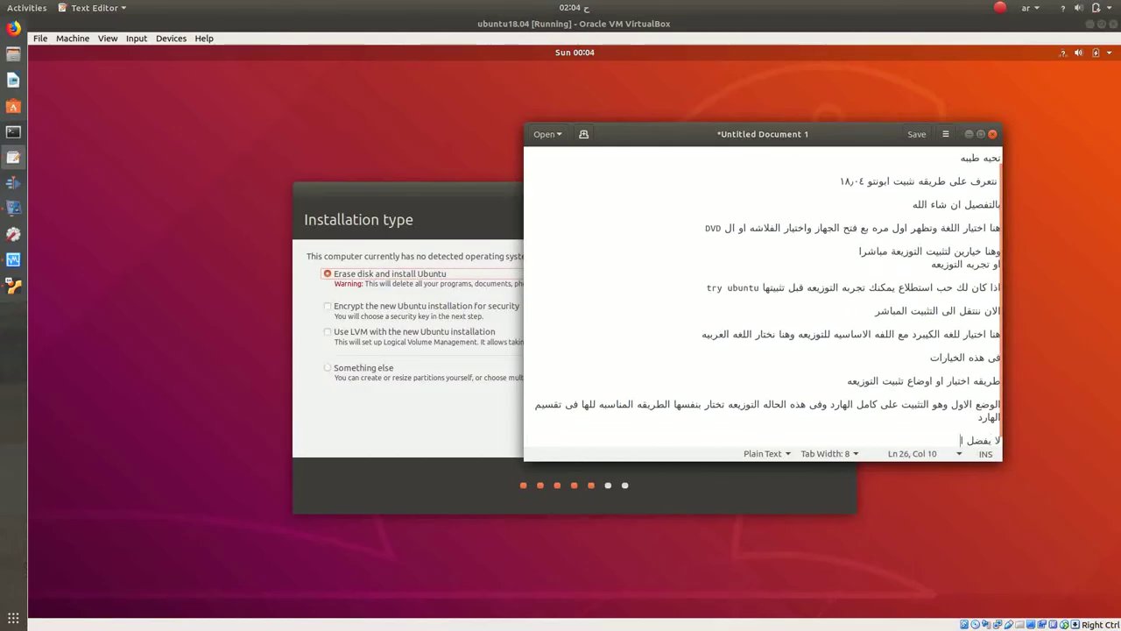
pyautogui.write('ستخدامها')
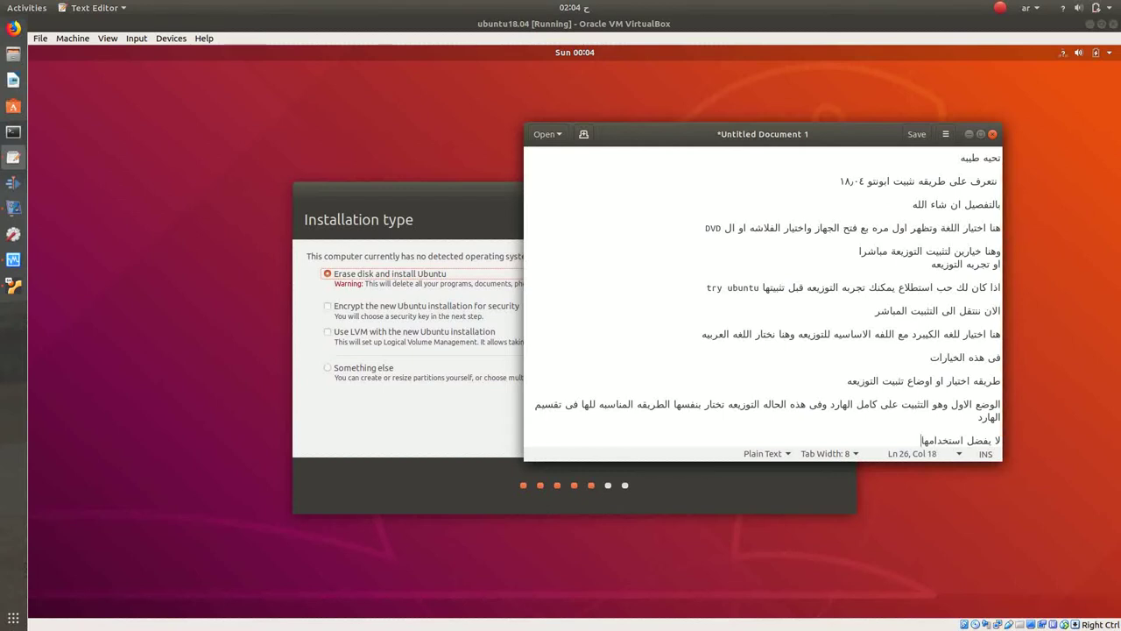
pyautogui.write(' اذا كان الهارد عيه بيانات مهمه')
pyautogui.press('Return')
pyautogui.press('Return')
pyautogui.write('او ')
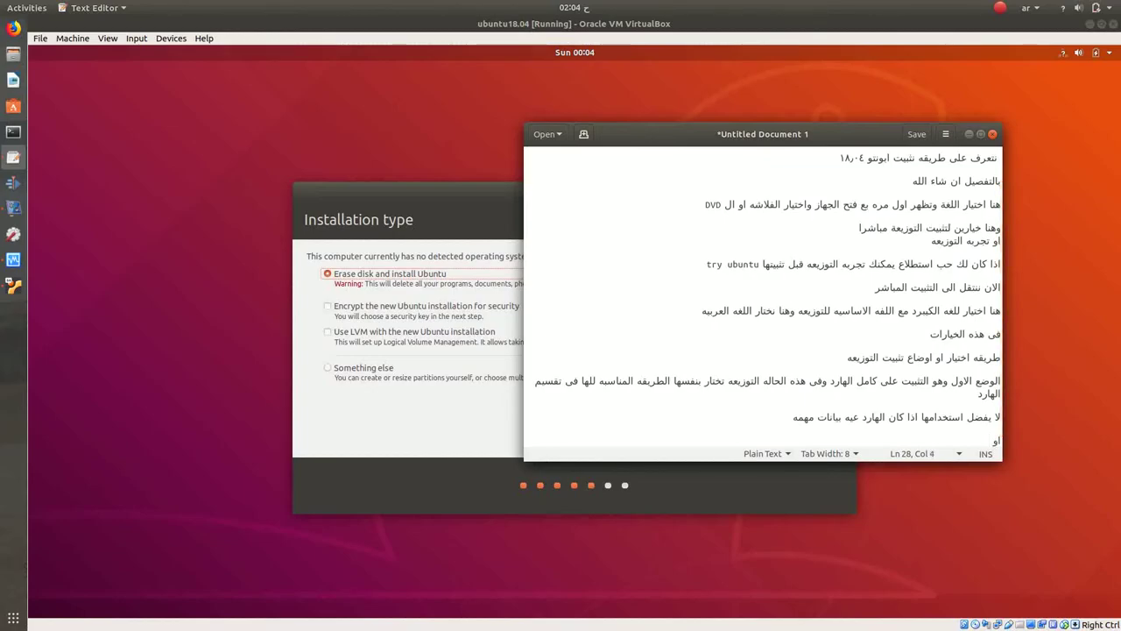
pyautogui.write('دريفرات اخرى')
pyautogui.press('Return')
pyautogui.press('Return')
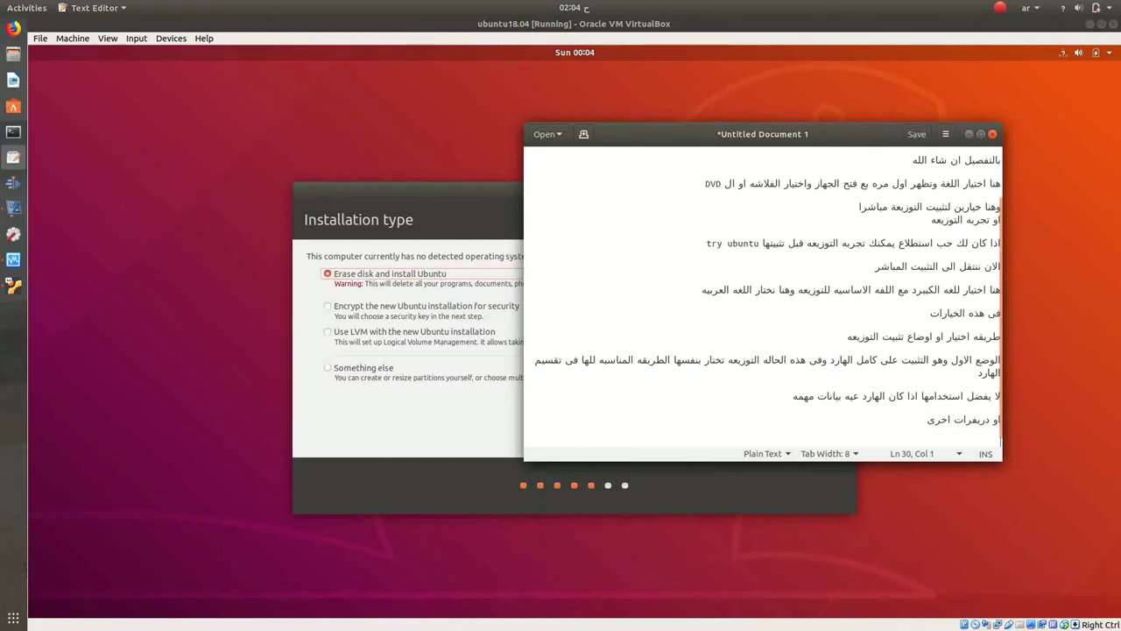
pyautogui.write('ما علينا سوا اختيار الاتيار')
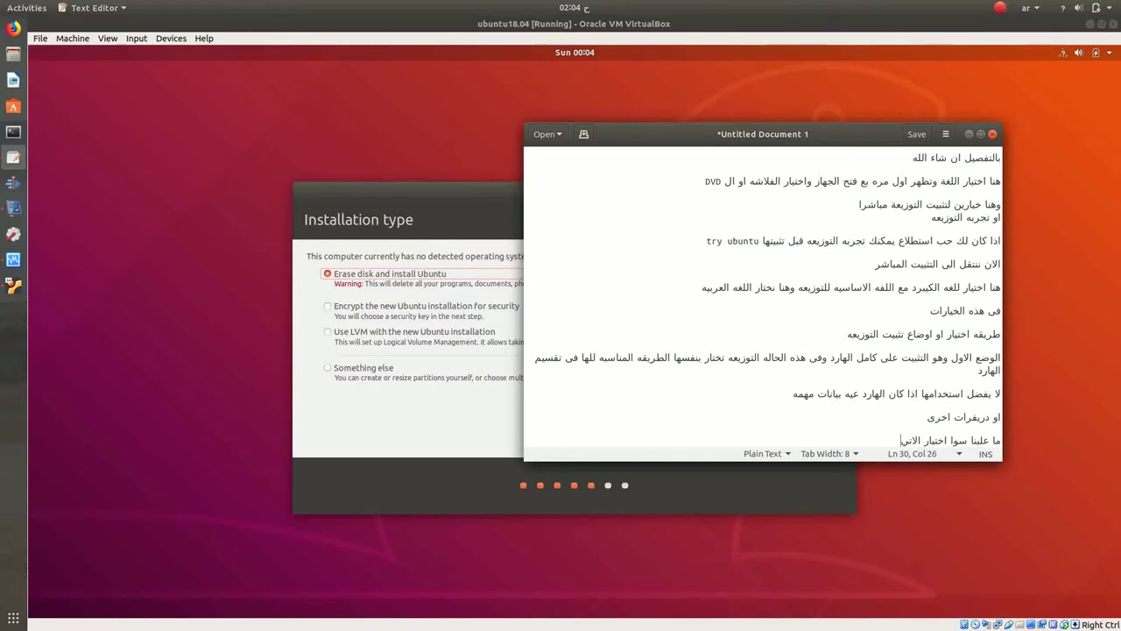
pyautogui.press('BackSpace')
pyautogui.press('BackSpace')
pyautogui.press('BackSpace')
pyautogui.press('BackSpace')
pyautogui.write('ختيار الاخير')
pyautogui.press('Return')
pyautogui.press('Return')
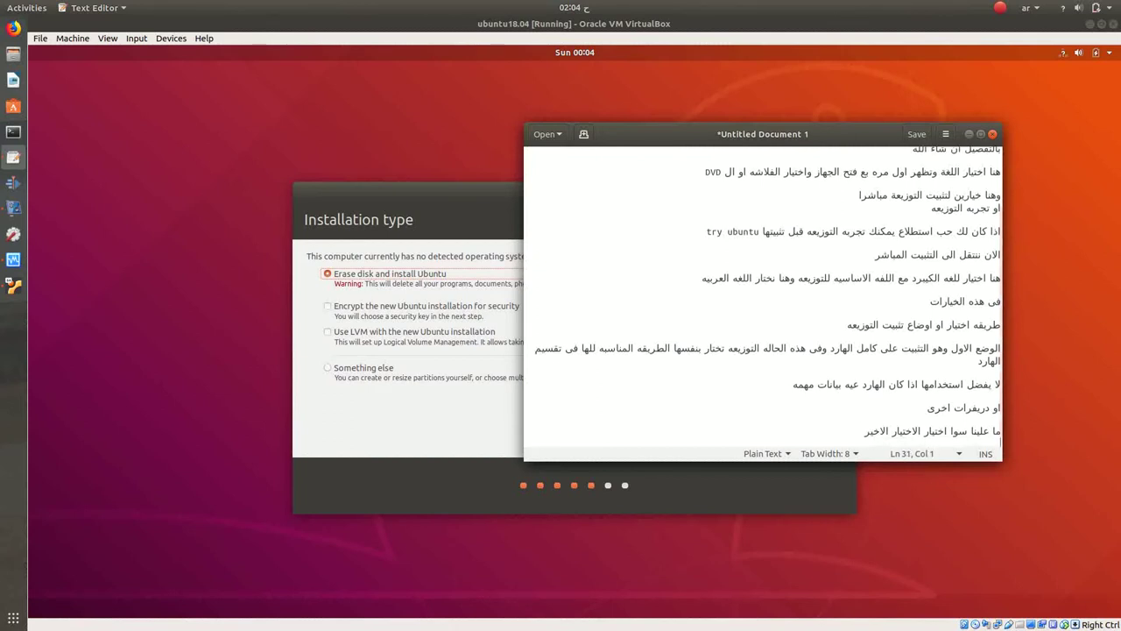
pyautogui.press('Return')
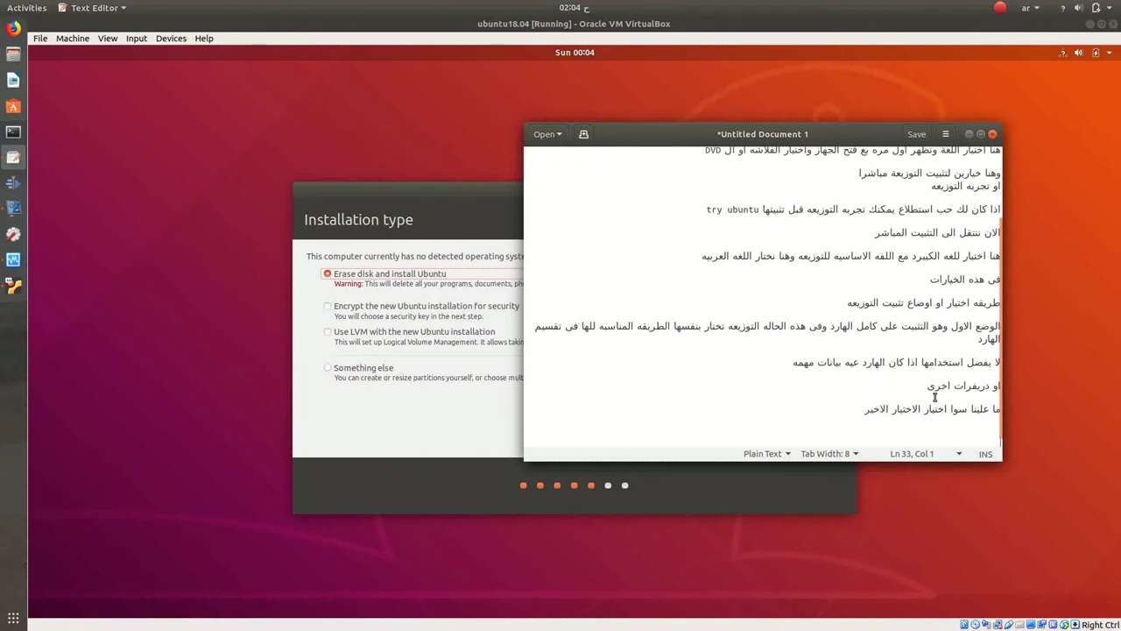
# Step: Choose the Something else installation type and continue to manual partitioning
pyautogui.click(335, 413)
pyautogui.click(341, 373)
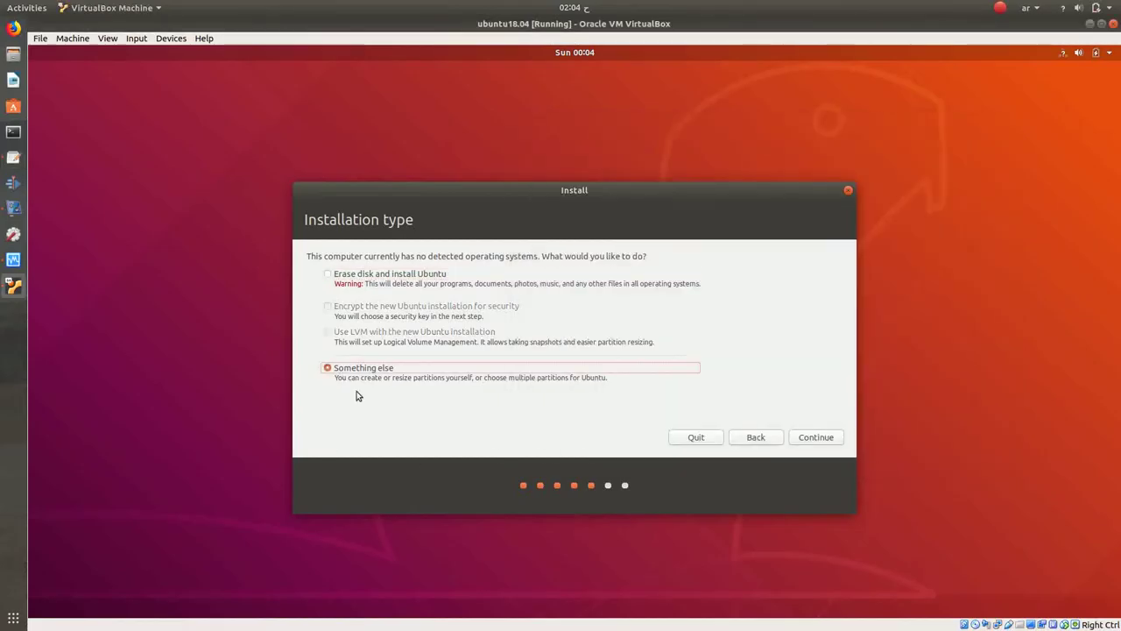
pyautogui.click(823, 438)
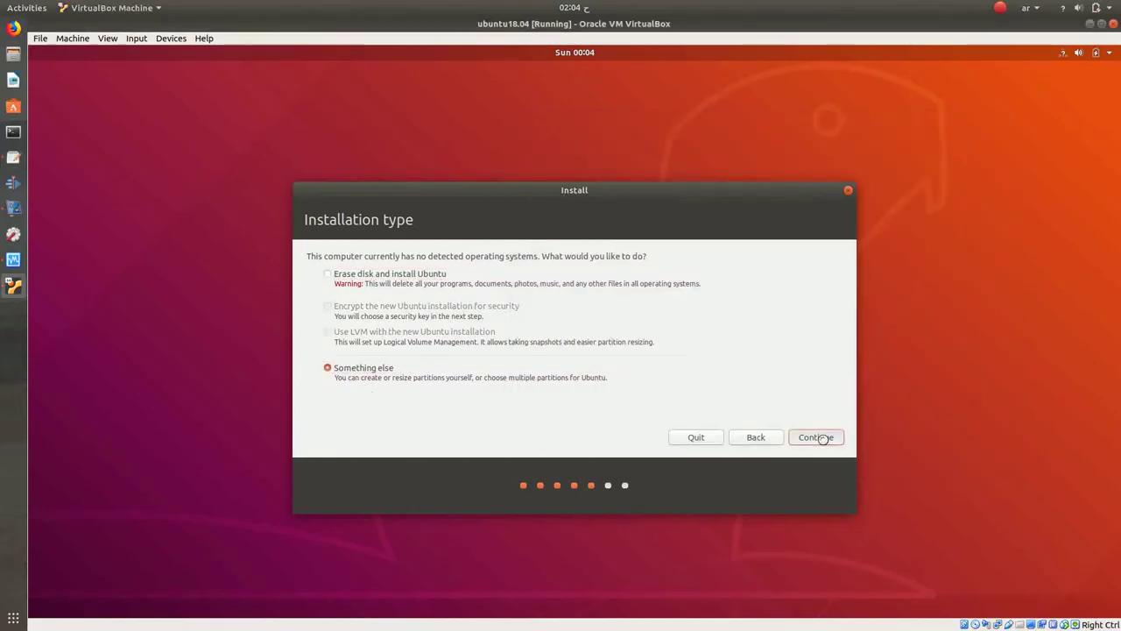
# Step: Note that this option allows manual partitioning or choosing the install disks, then return to the installer
pyautogui.click(13, 158)
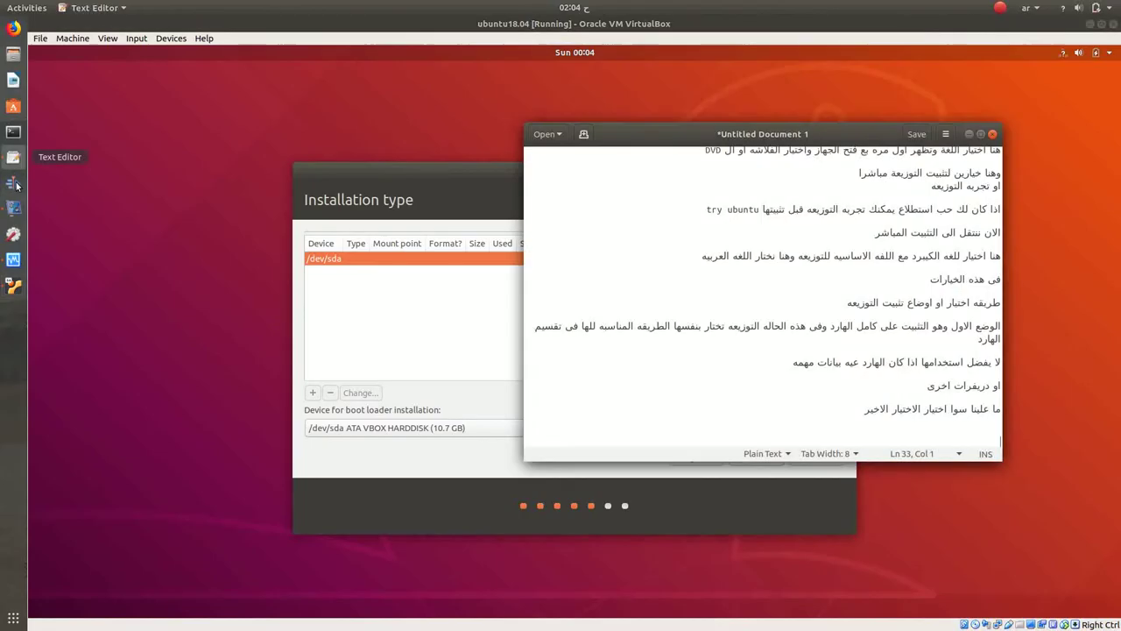
pyautogui.write('و')
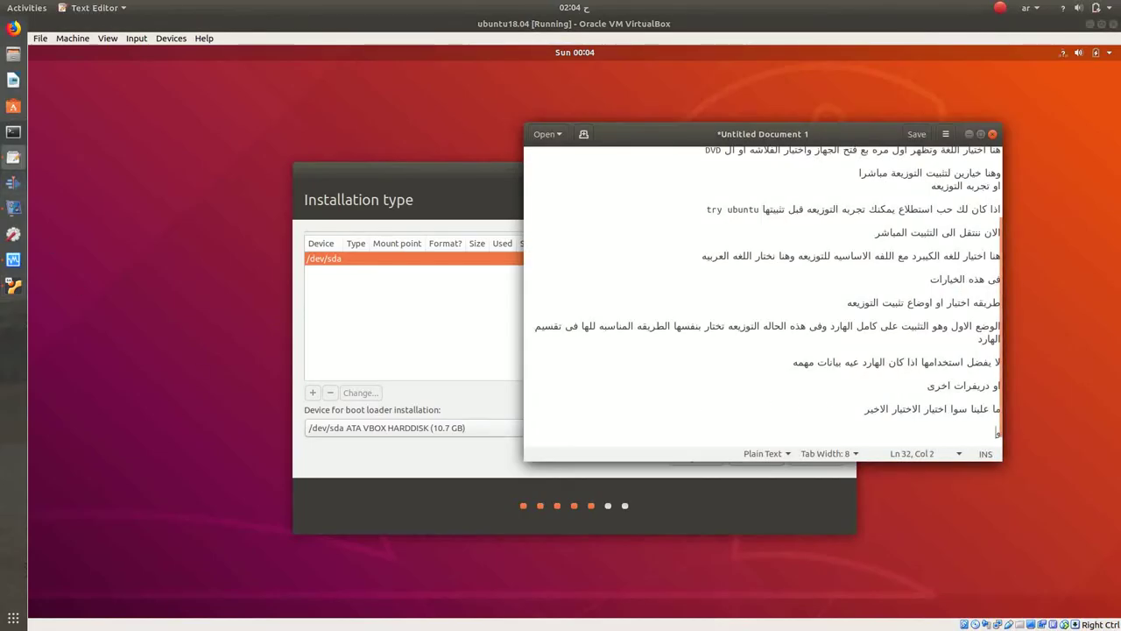
pyautogui.write('الذى يتيح لنا')
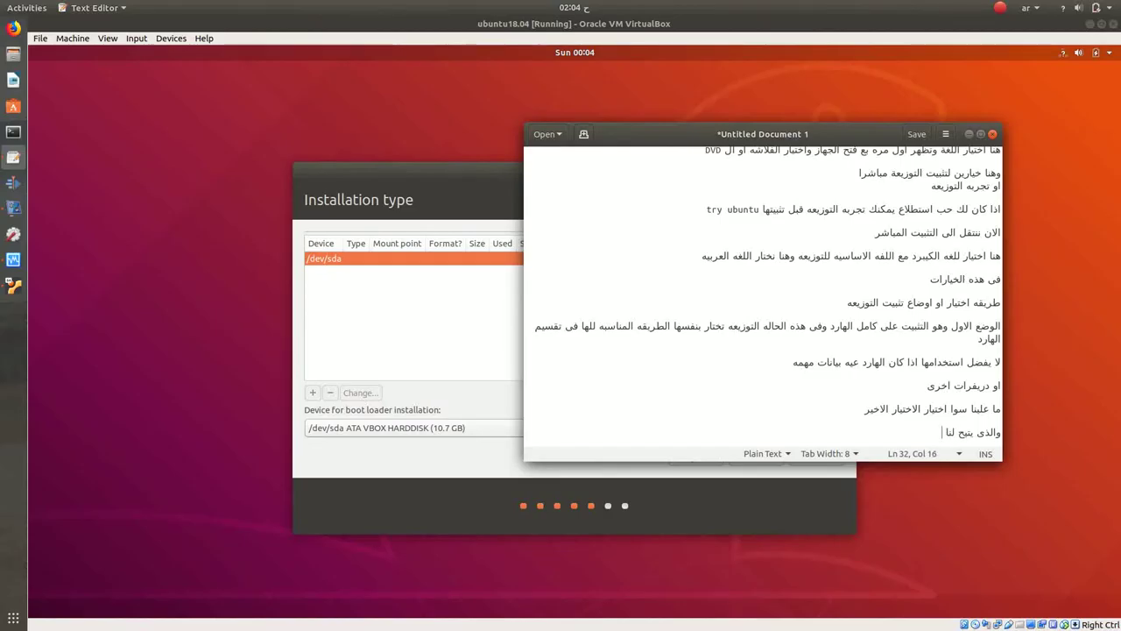
pyautogui.write(' تقسيم الهارد يدويا')
pyautogui.press('Return')
pyautogui.press('Return')
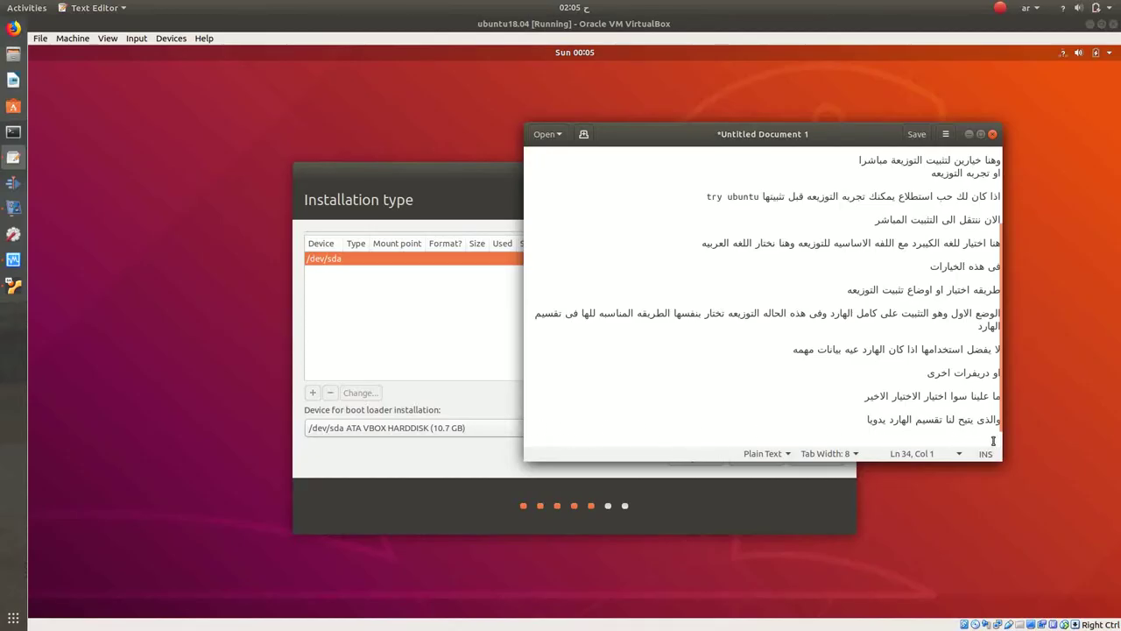
pyautogui.write('او اختيار ')
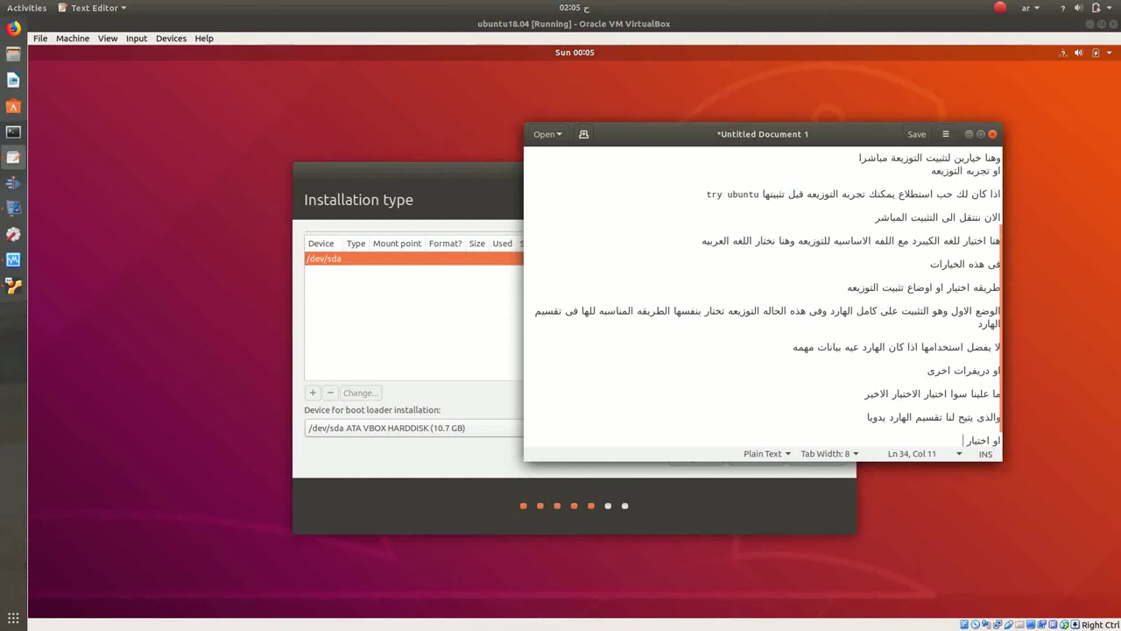
pyautogui.write('الاقراص التي')
pyautogui.write(' نريد ')
pyautogui.write('تثبيت ال')
pyautogui.write('توزي')
pyautogui.write('عه عليها')
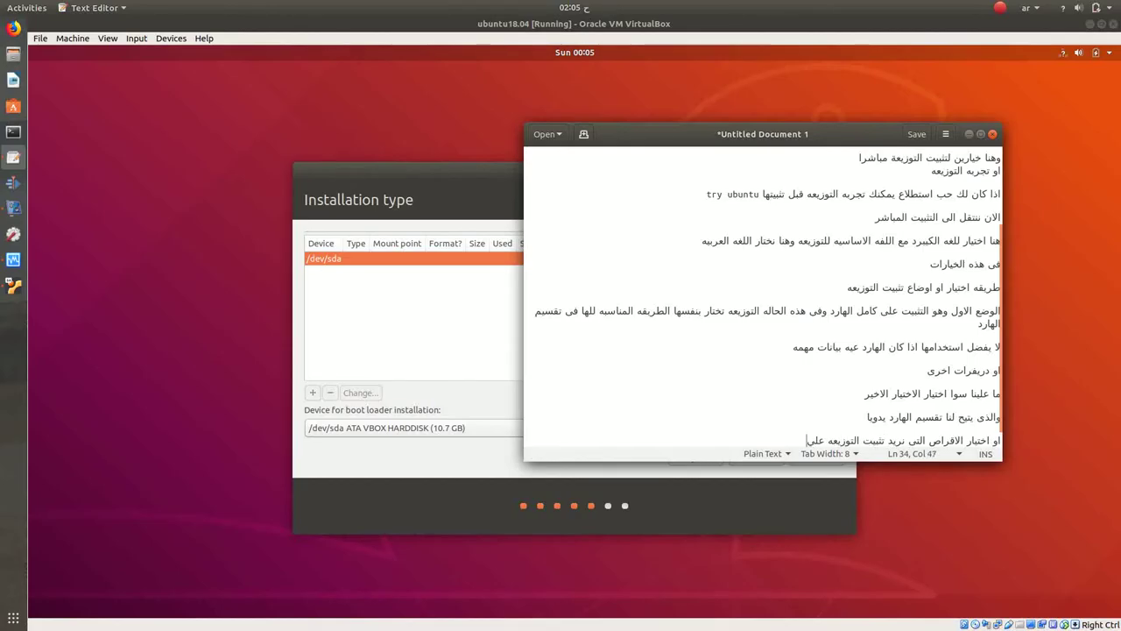
pyautogui.press('Return')
pyautogui.press('Return')
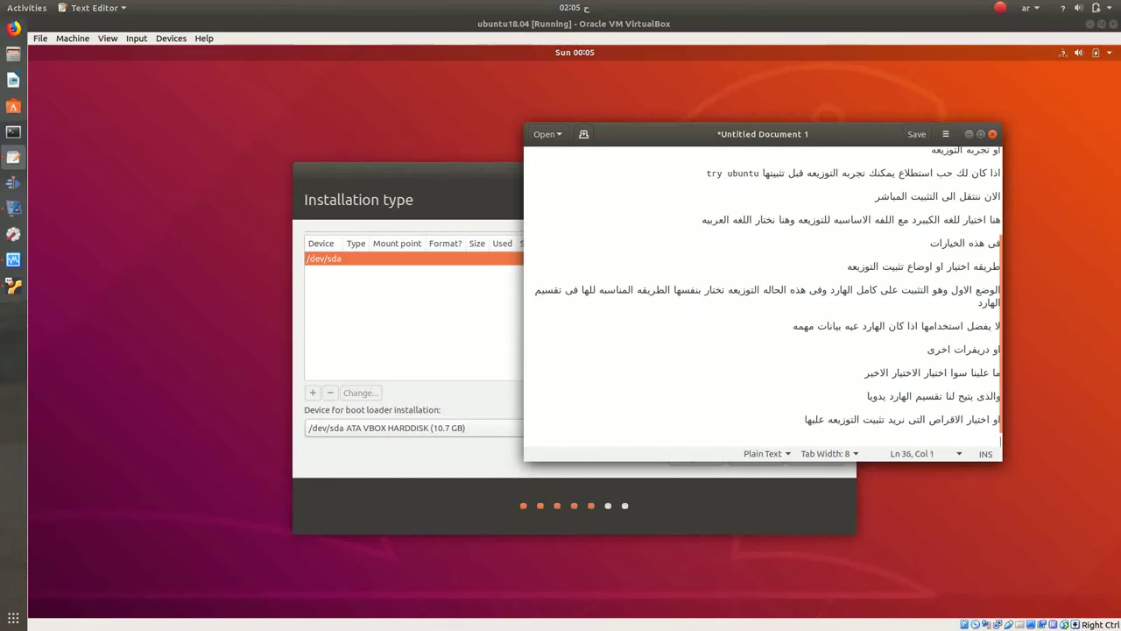
pyautogui.write('بما اننا')
pyautogui.press('BackSpace')
pyautogui.press('BackSpace')
pyautogui.press('BackSpace')
pyautogui.press('BackSpace')
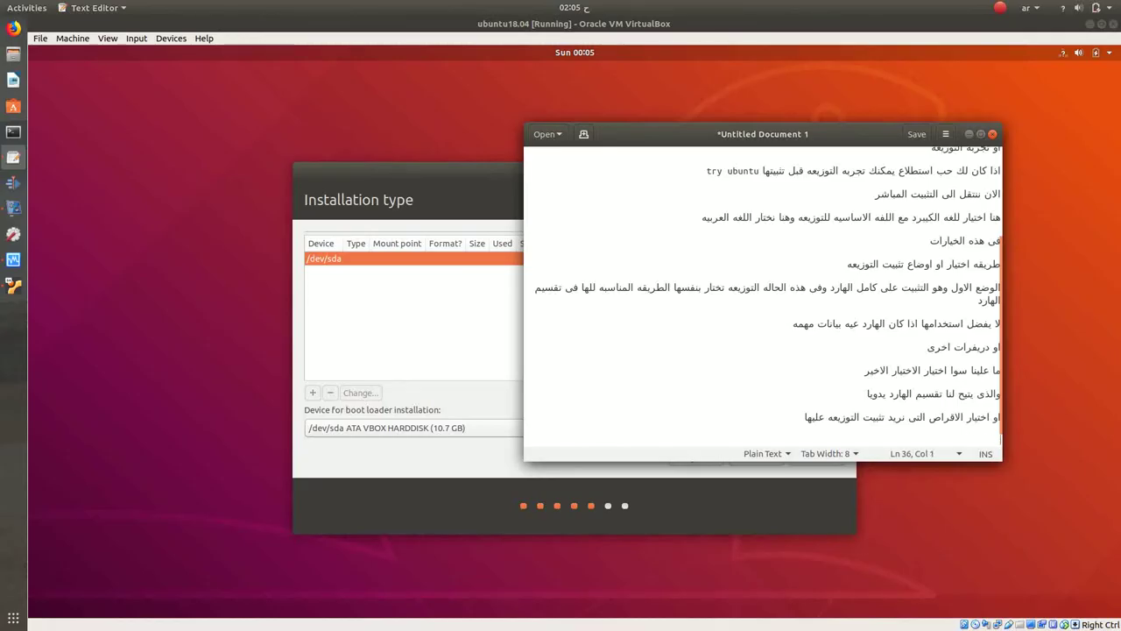
pyautogui.click(505, 380)
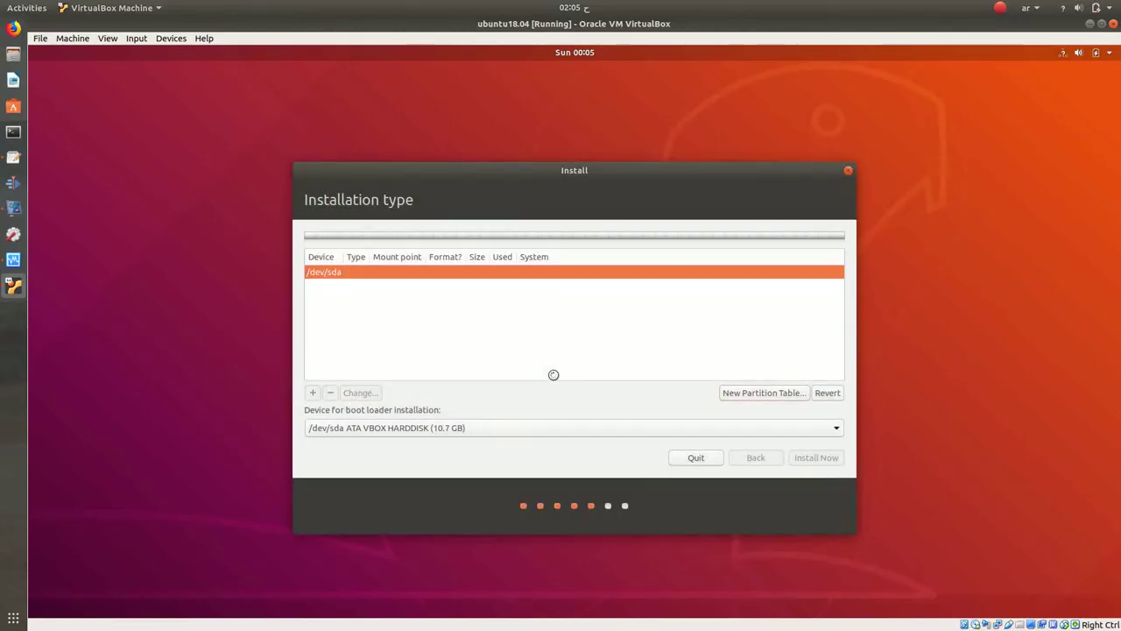
# Step: Create an ext4 root partition of about 8735 MB mounted at / in the free space
pyautogui.rightClick(375, 304)
pyautogui.click(395, 310)
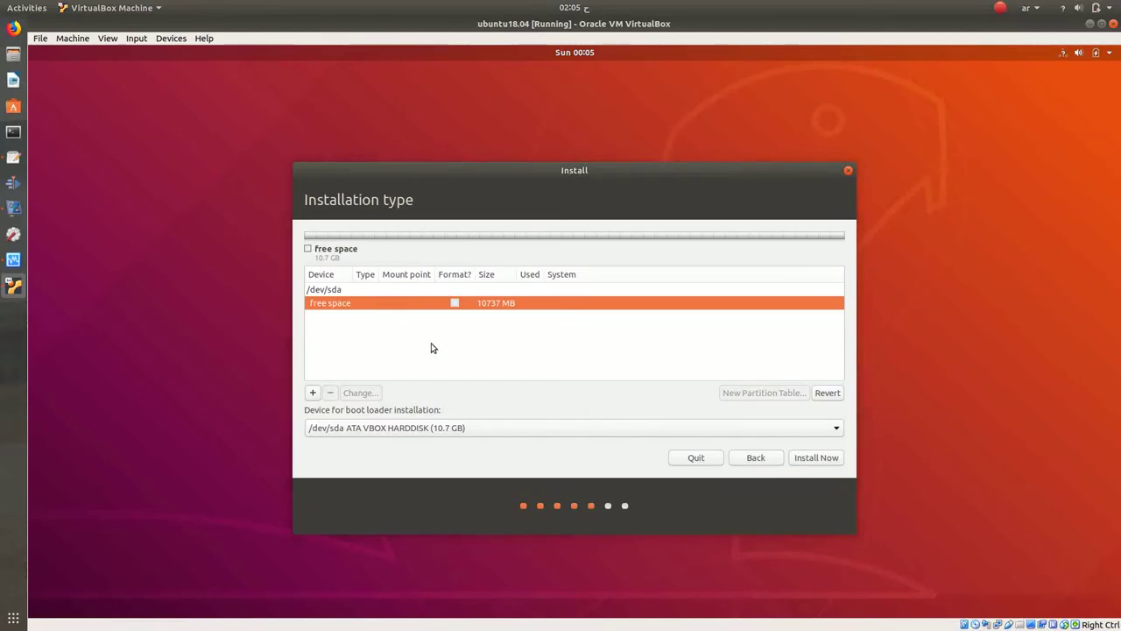
pyautogui.moveTo(632, 277); pyautogui.dragTo(610, 278)
pyautogui.write('8737')
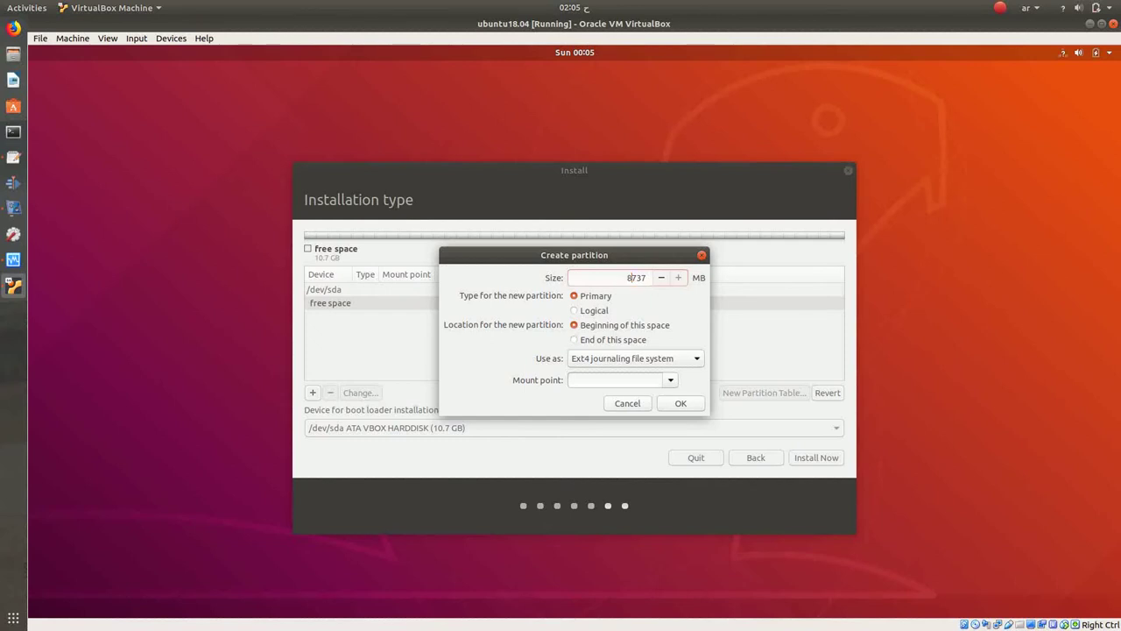
pyautogui.click(610, 357)
pyautogui.click(610, 357)
pyautogui.click(679, 380)
pyautogui.click(632, 390)
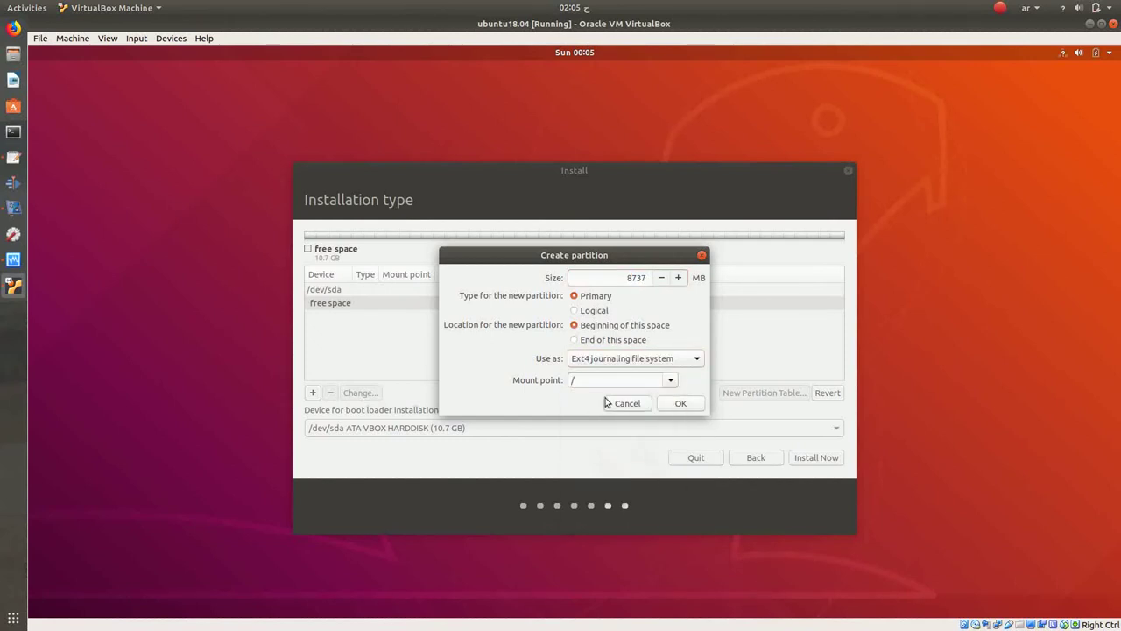
pyautogui.click(687, 405)
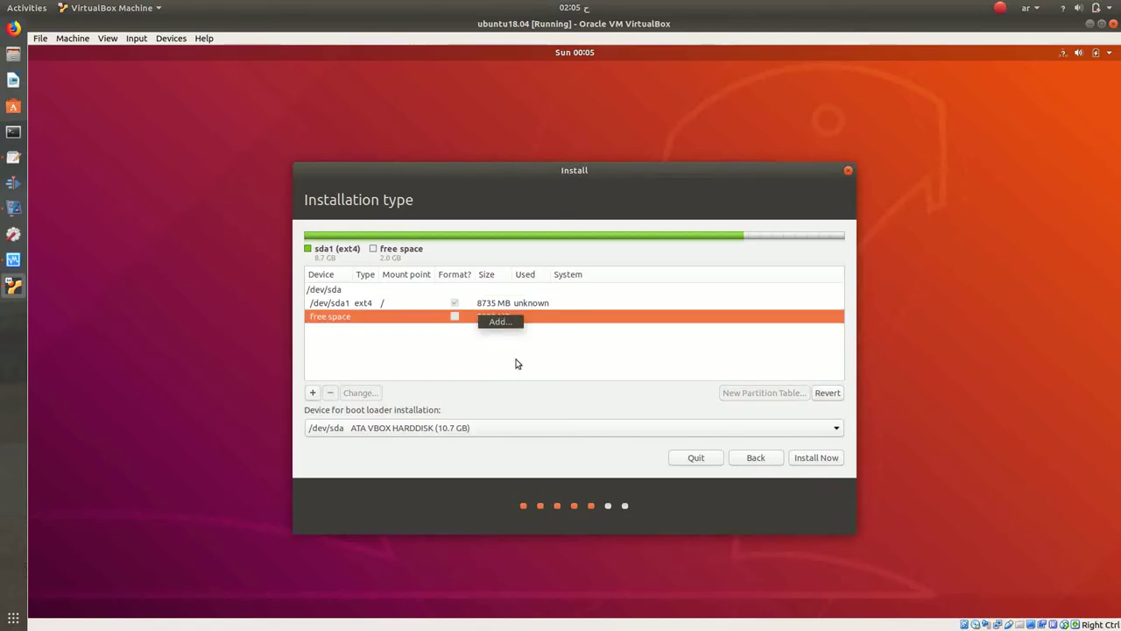
# Step: Turn the remaining 2000 MB into a swap area, then bring gedit back in front
pyautogui.click(500, 321)
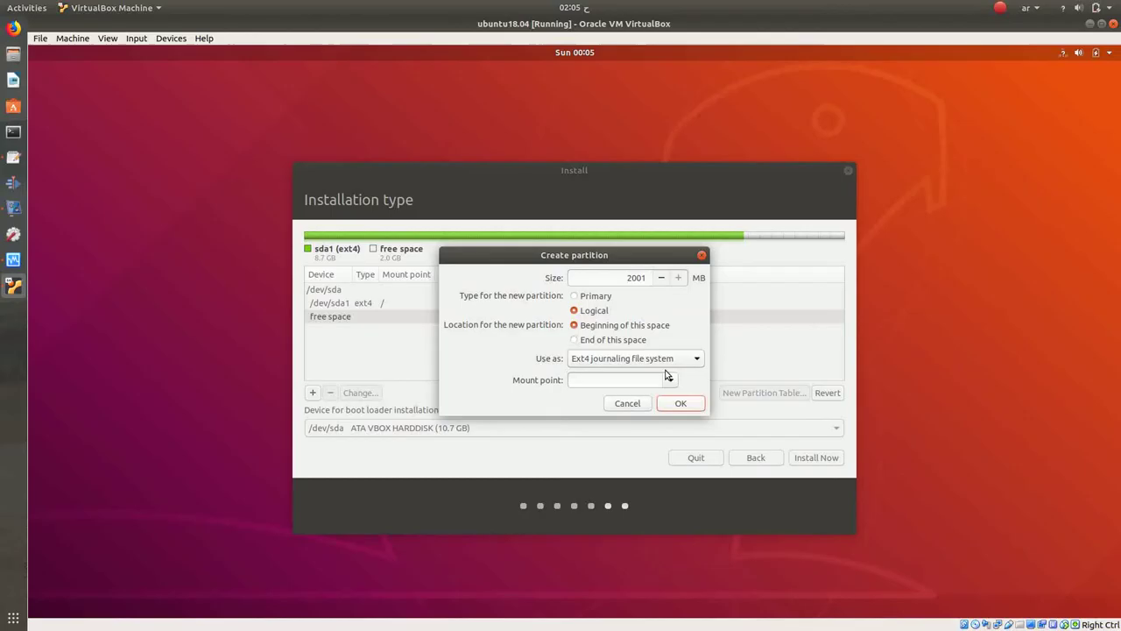
pyautogui.click(679, 360)
pyautogui.click(624, 486)
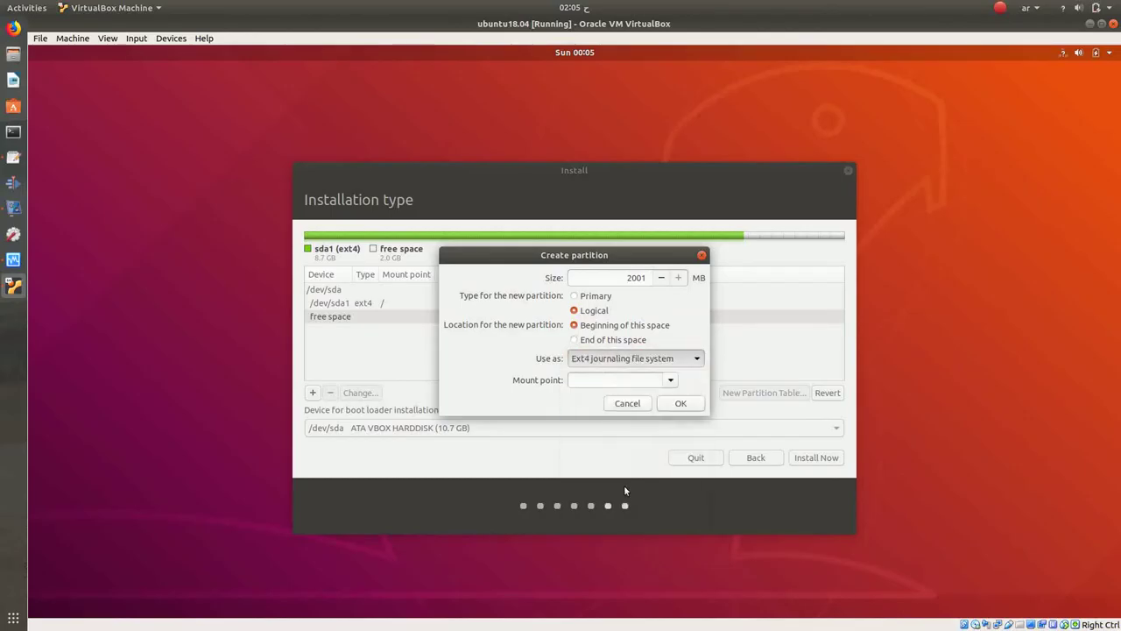
pyautogui.click(680, 382)
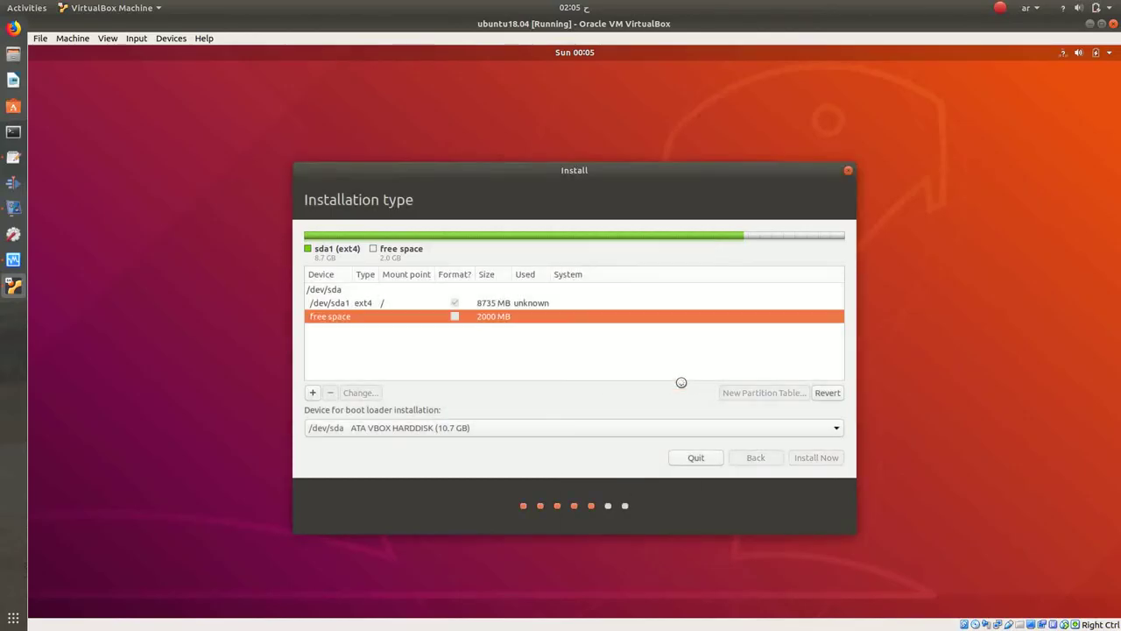
pyautogui.click(13, 158)
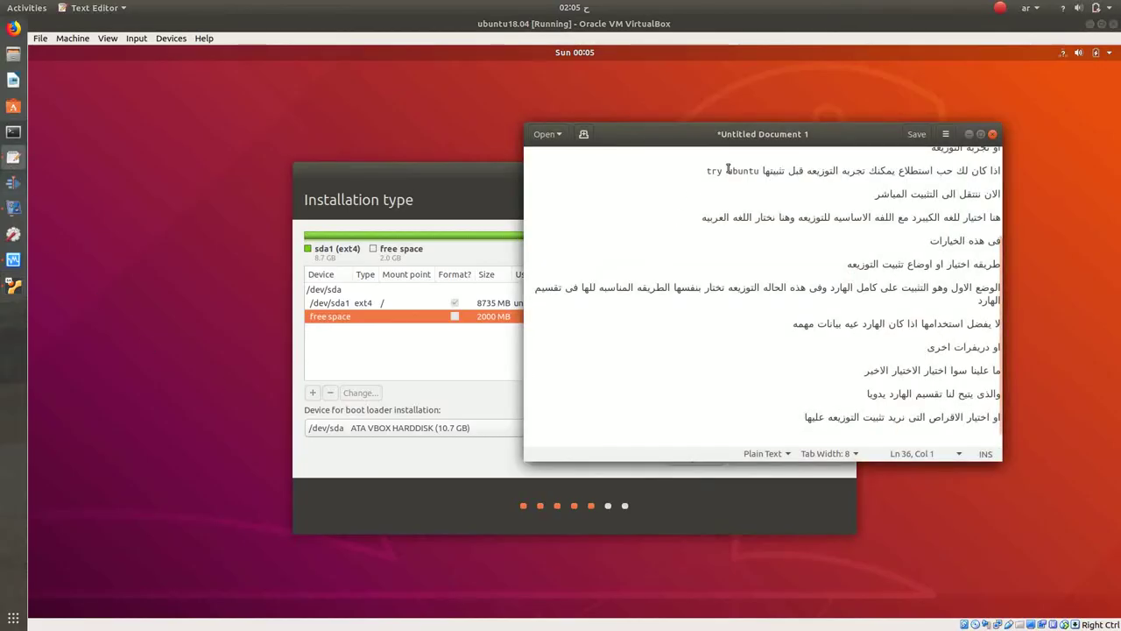
# Step: Note that the first partition holds the distribution's root and the other is extra swap space
pyautogui.write('القرص الأ')
pyautogui.write('ول ')
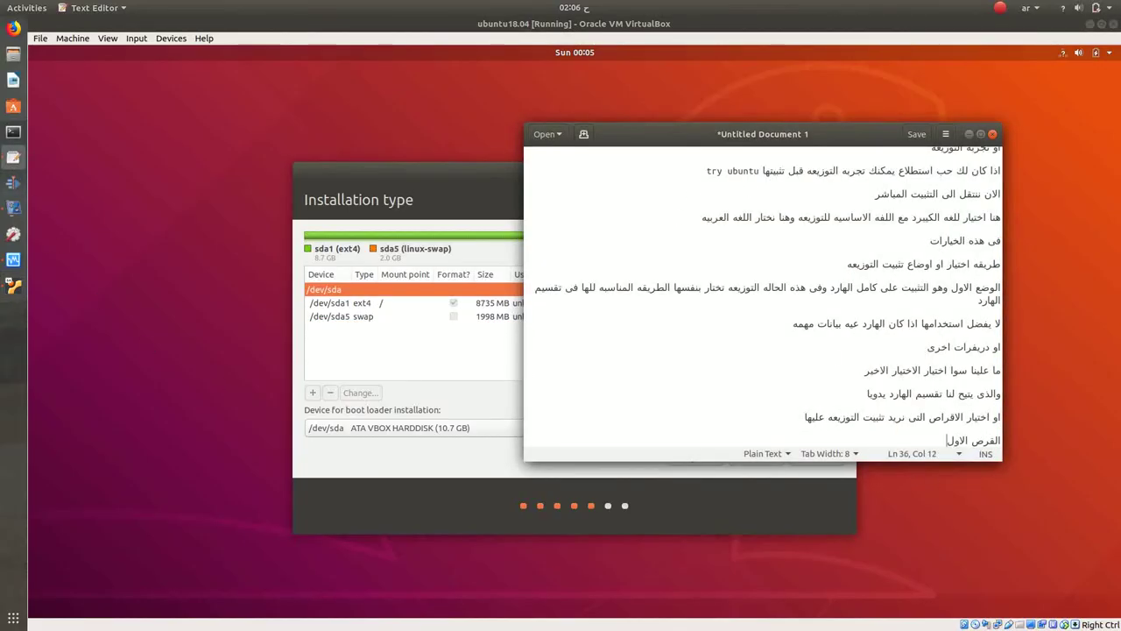
pyautogui.write('وهو لعمل قسم الروت الخاص بت')
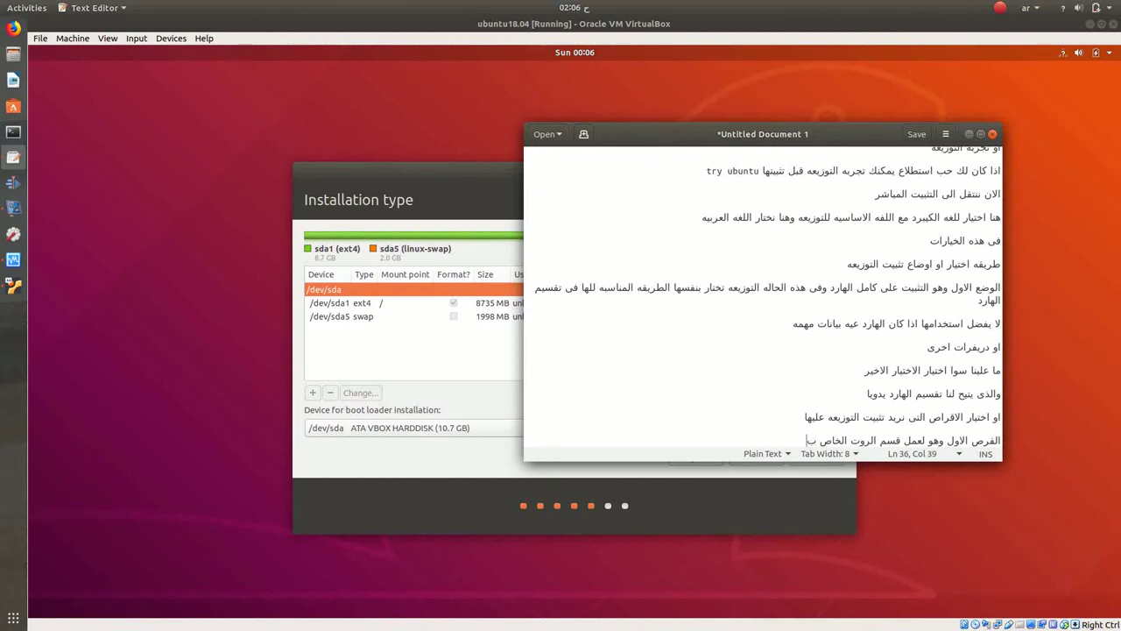
pyautogui.write('وزيع')
pyautogui.press('BackSpace')
pyautogui.press('BackSpace')
pyautogui.press('BackSpace')
pyautogui.press('BackSpace')
pyautogui.press('BackSpace')
pyautogui.press('BackSpace')
pyautogui.write('التوزيعه')
pyautogui.press('Return')
pyautogui.press('Return')
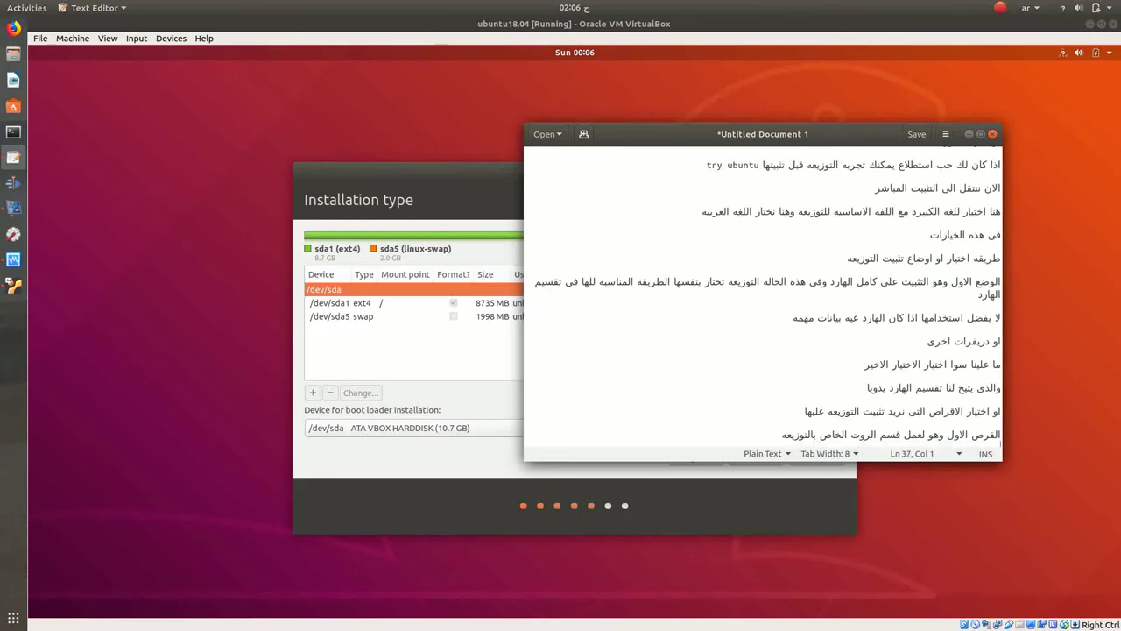
pyautogui.write('القرص ال')
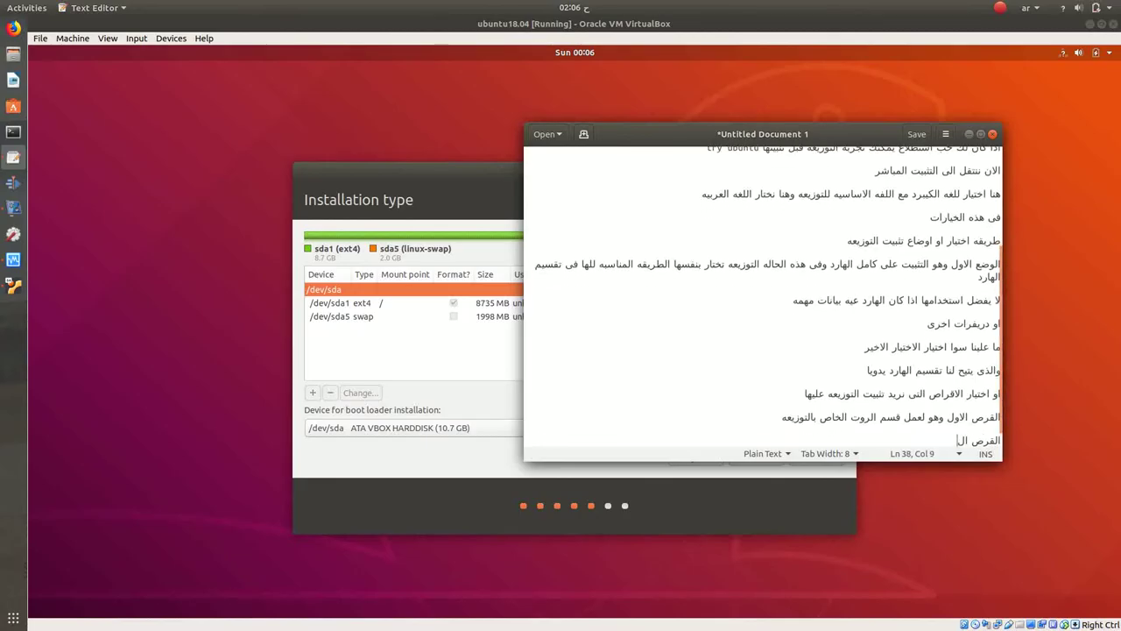
pyautogui.write('اخر وهو مساحه السواب ')
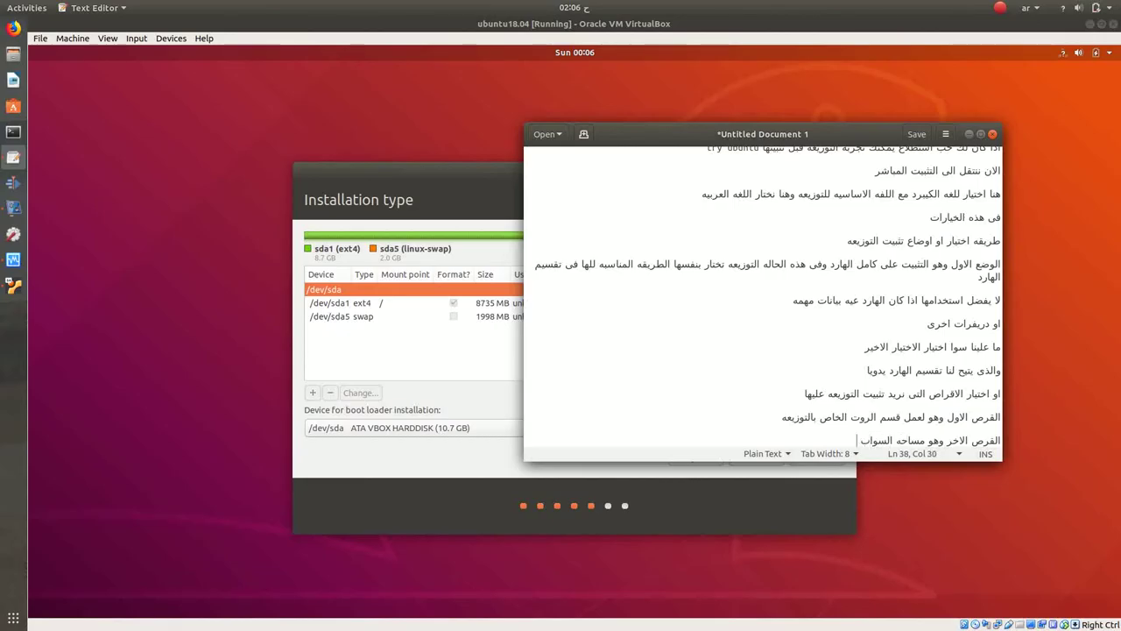
pyautogui.write('الاضافيه')
pyautogui.press('Return')
pyautogui.press('Return')
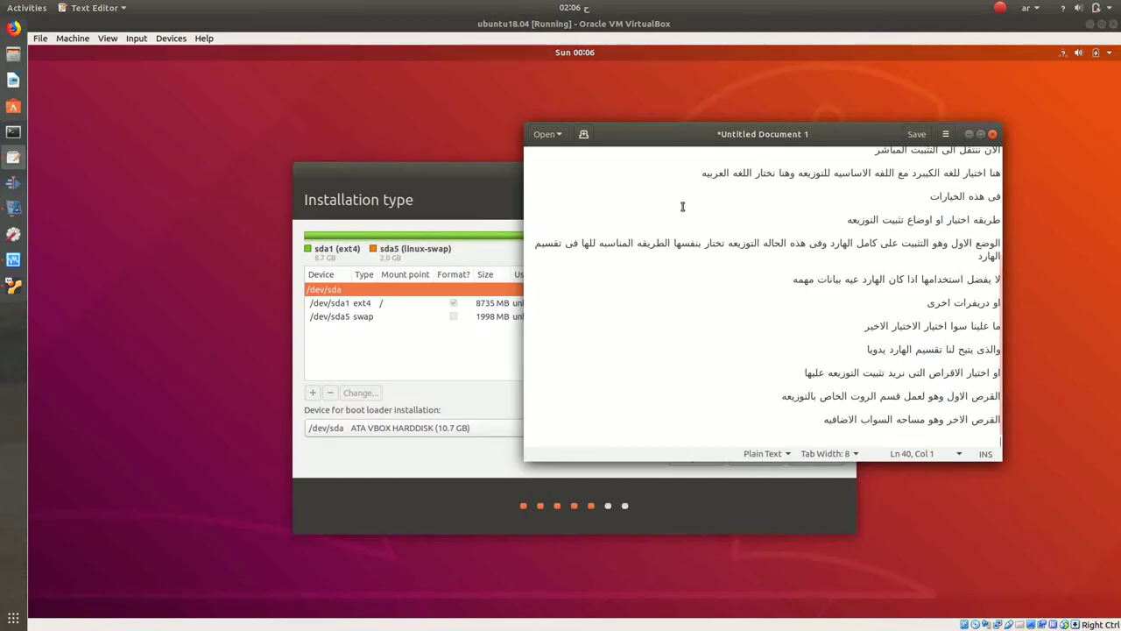
# Step: Add a gedit note asking to check the choice of the 'boot loader', written in English
pyautogui.moveTo(690, 136); pyautogui.dragTo(736, 84)
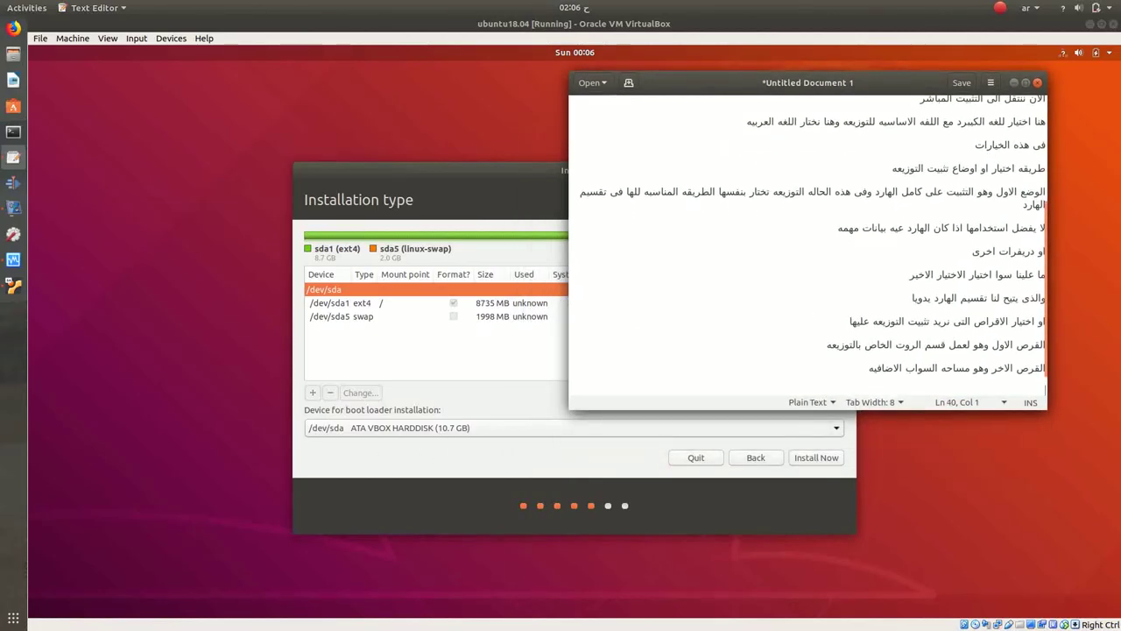
pyautogui.write('برجا التاكد من اختيا')
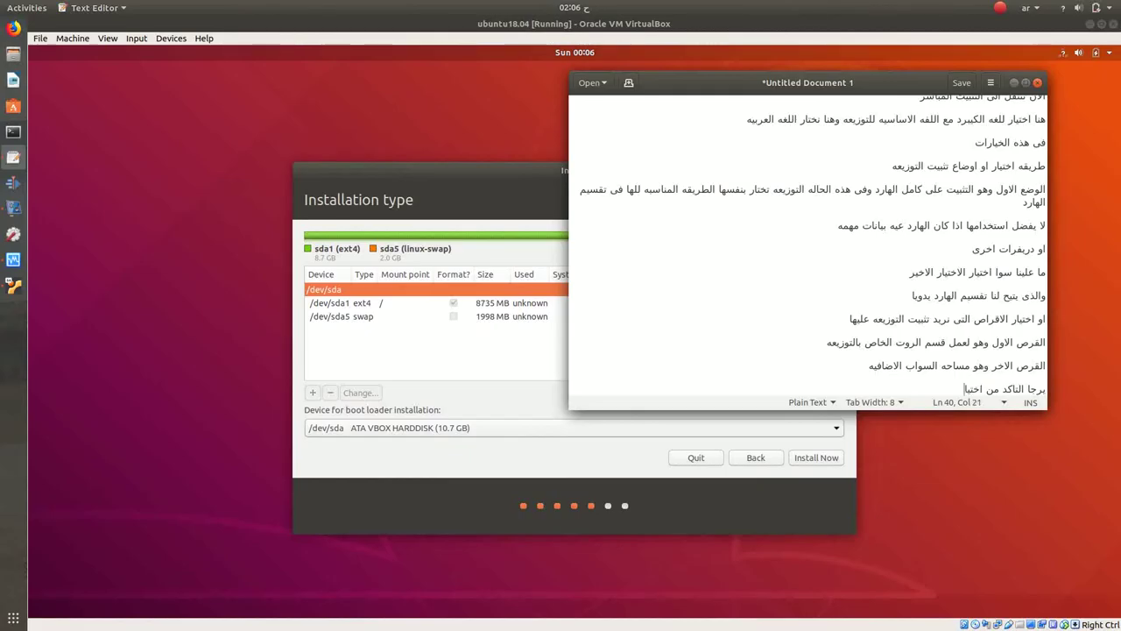
pyautogui.write('ر ال ')
pyautogui.write('لاخف')
pyautogui.write(' مح')
pyautogui.write('شيتق')
pyautogui.press('BackSpace')
pyautogui.press('BackSpace')
pyautogui.press('BackSpace')
pyautogui.press('BackSpace')
pyautogui.press('BackSpace')
pyautogui.press('BackSpace')
pyautogui.press('BackSpace')
pyautogui.press('BackSpace')
pyautogui.press('BackSpace')
pyautogui.press('BackSpace')
pyautogui.press('super+space')
pyautogui.write('doot ')
pyautogui.write('load')
pyautogui.write('er')
pyautogui.press('Return')
pyautogui.press('Return')
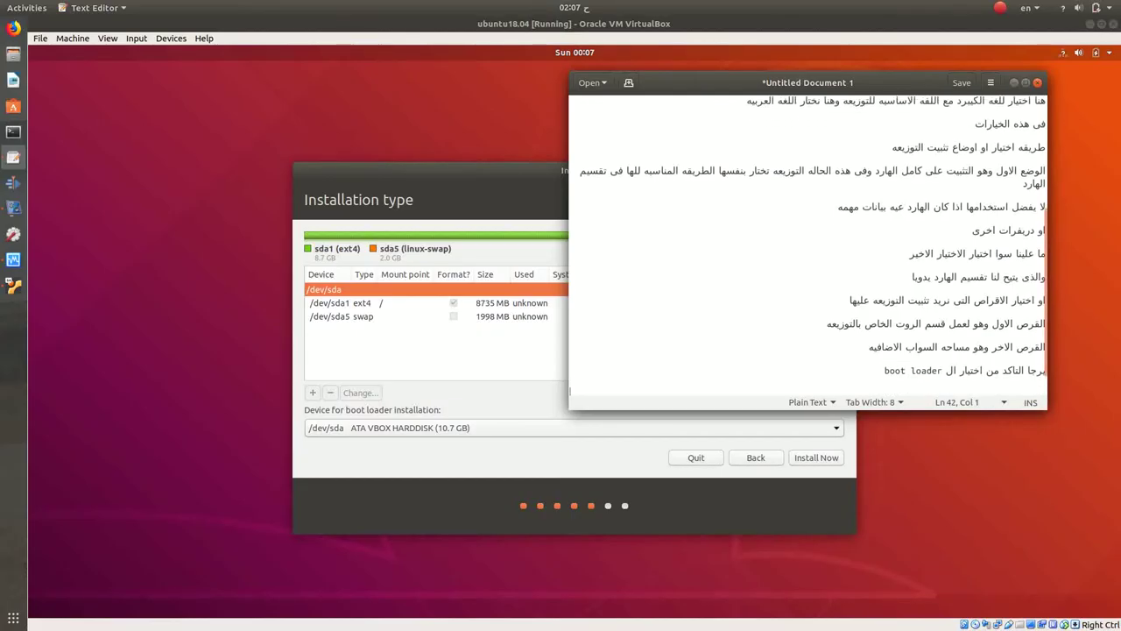
# Step: Type the Arabic explanation that it boots the machine with another OS or several disks (قرص صلب)
pyautogui.press('super+space')
pyautogui.write('وه')
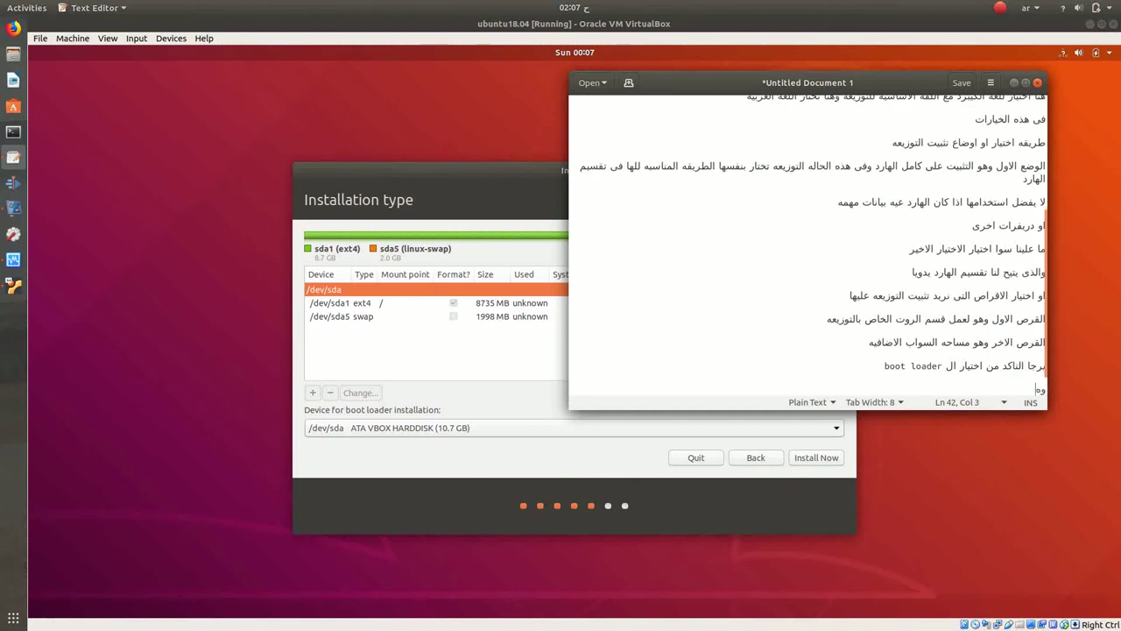
pyautogui.write('و البوت')
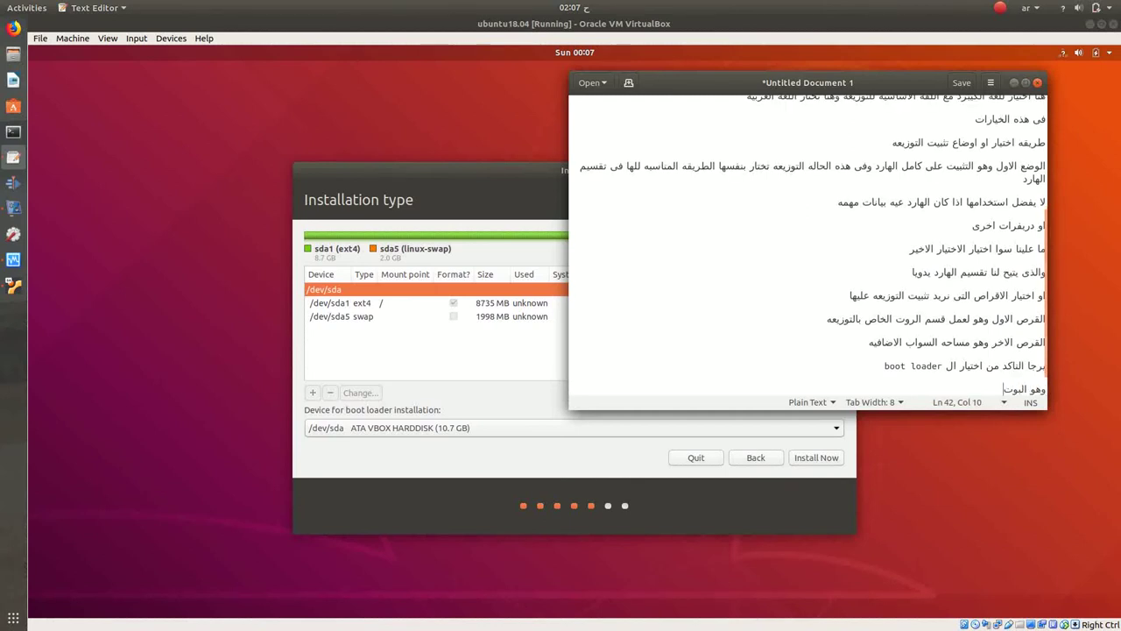
pyautogui.write(' الذي')
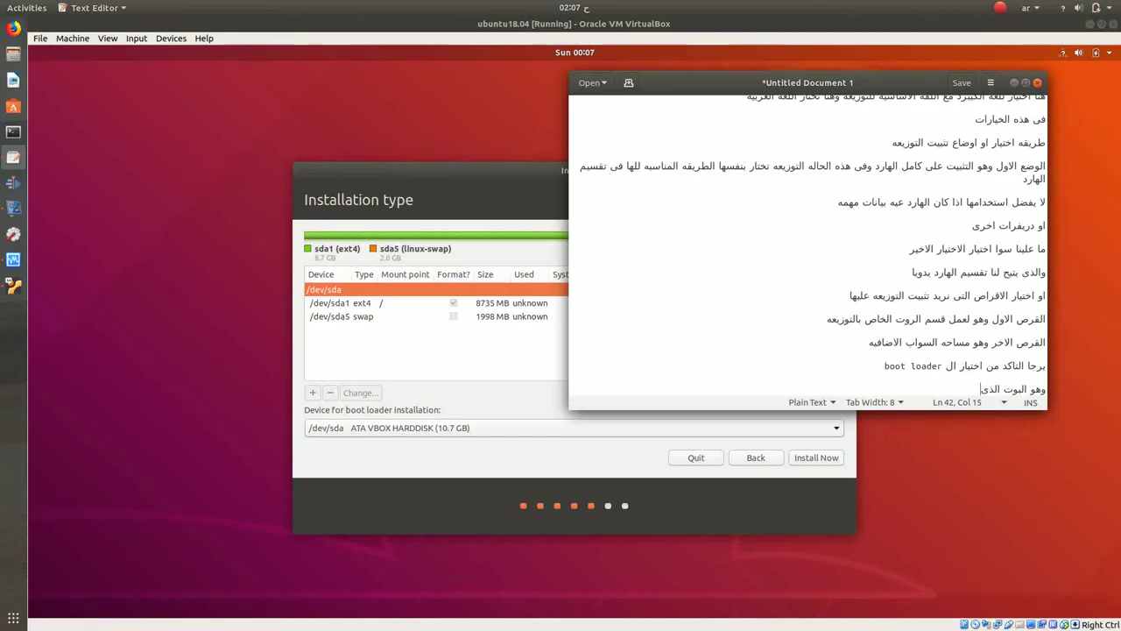
pyautogui.write(' يقلع منه الجهاز اذا كان الجهاز ')
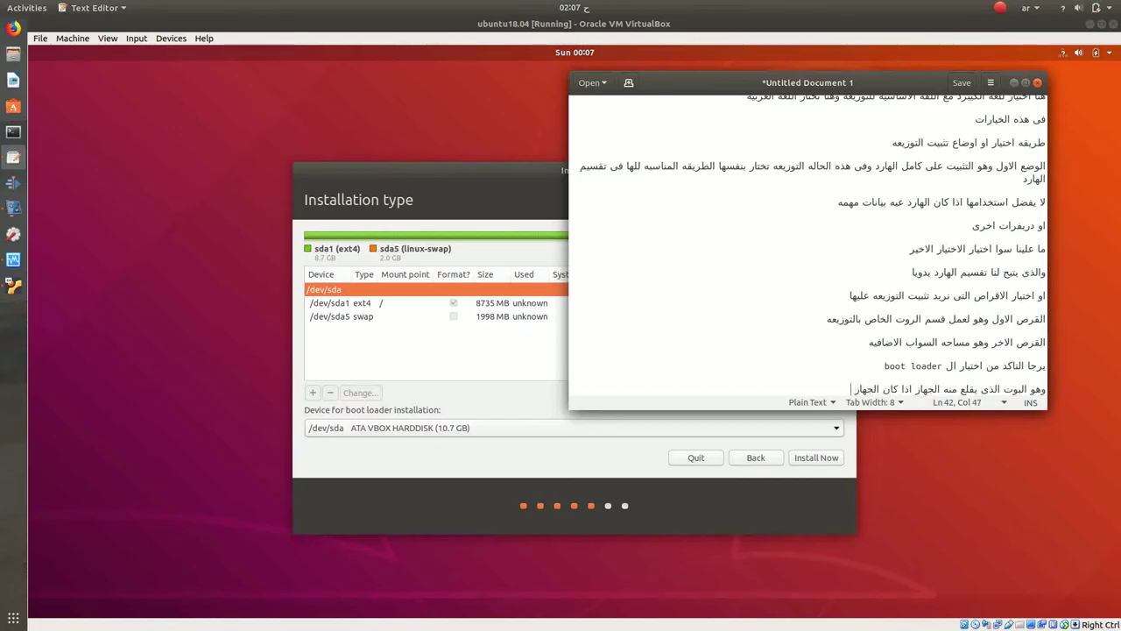
pyautogui.write('يوجد به نظام تشغيل اخر او')
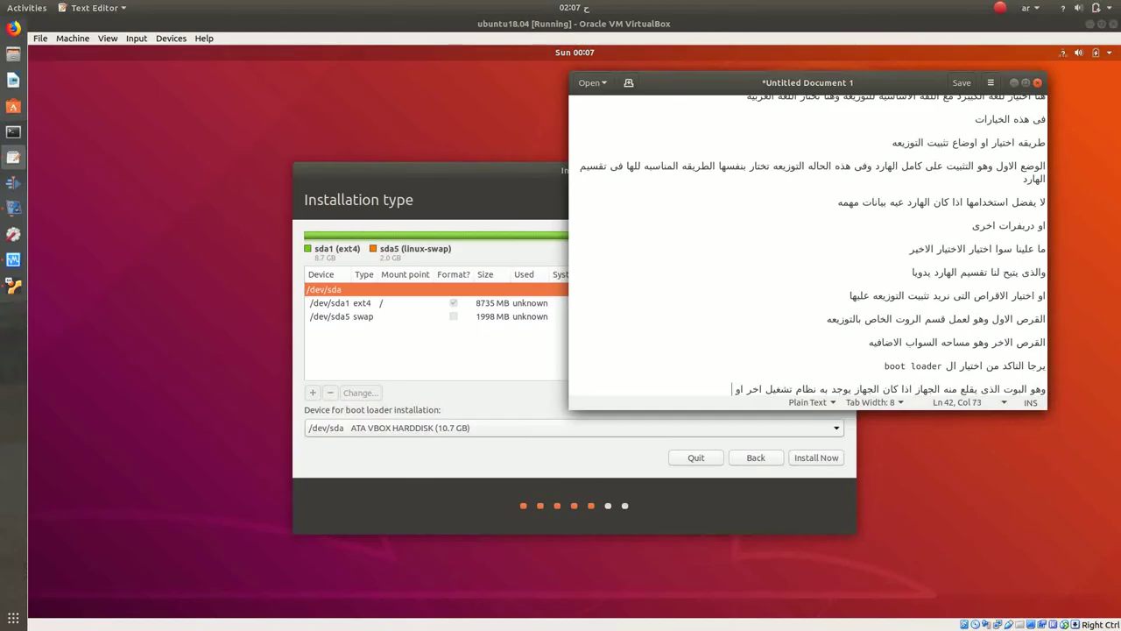
pyautogui.write(' يوجد اكص')
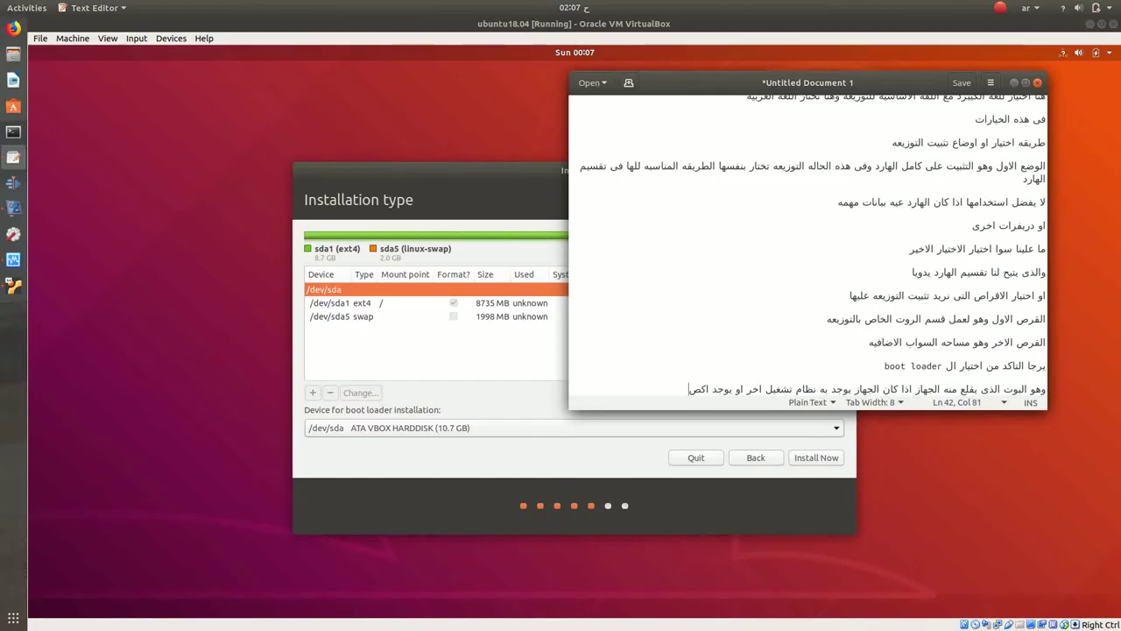
pyautogui.write('ر')
pyautogui.press('BackSpace')
pyautogui.press('BackSpace')
pyautogui.write('ثر من ')
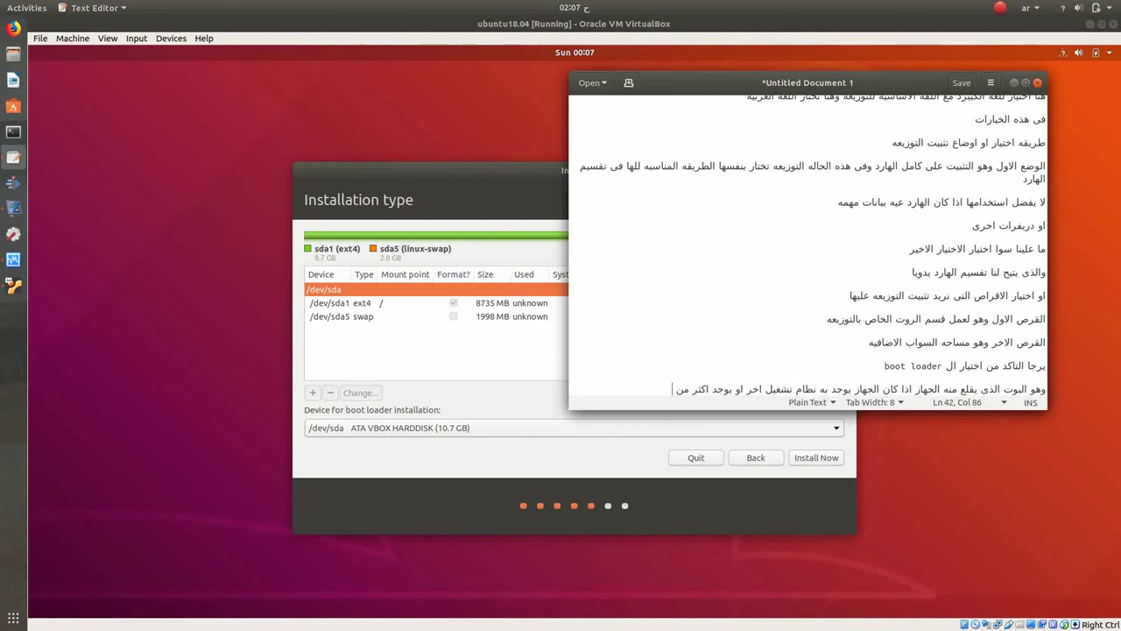
pyautogui.write('ترص')
pyautogui.press('BackSpace')
pyautogui.press('BackSpace')
pyautogui.press('BackSpace')
pyautogui.write('رص')
pyautogui.press('BackSpace')
pyautogui.press('BackSpace')
pyautogui.press('BackSpace')
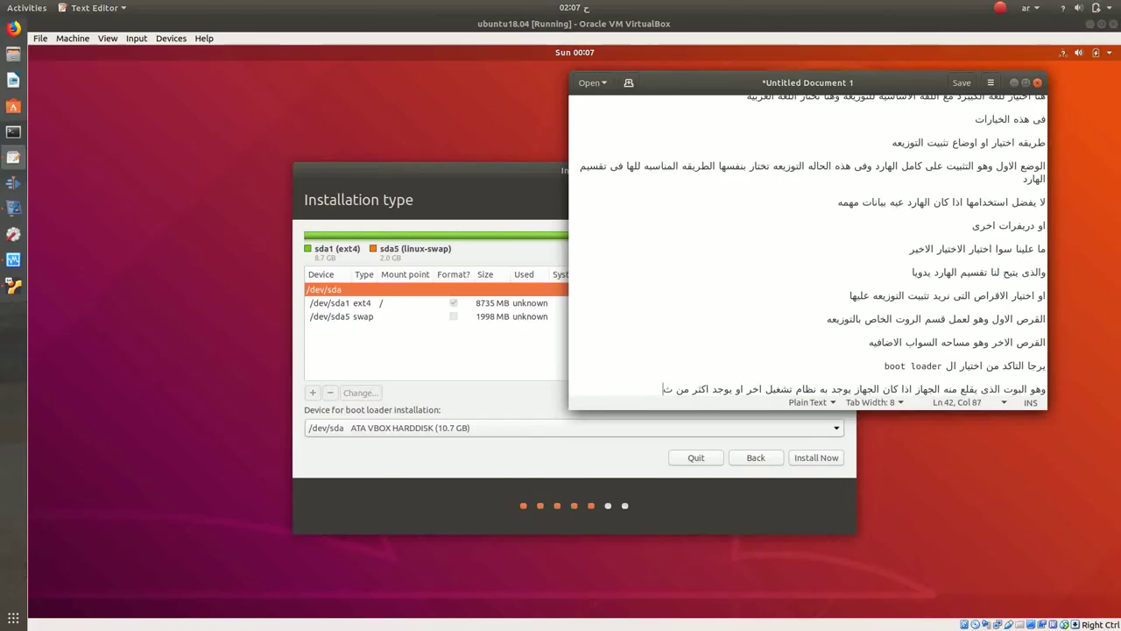
pyautogui.write('قرص صلب')
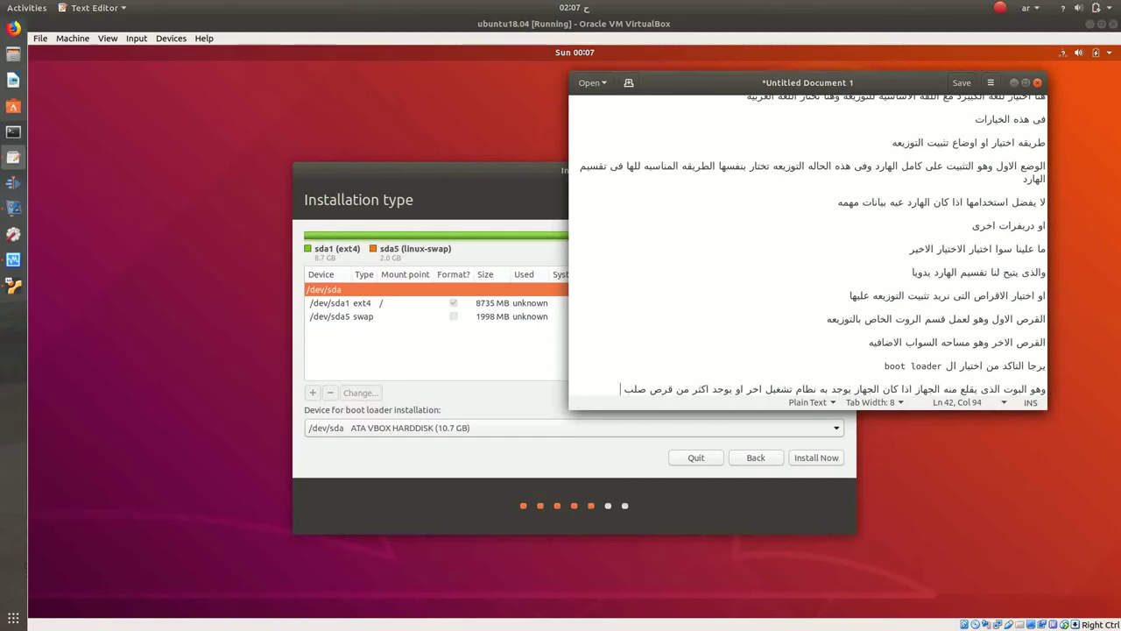
pyautogui.press('Return')
pyautogui.press('Return')
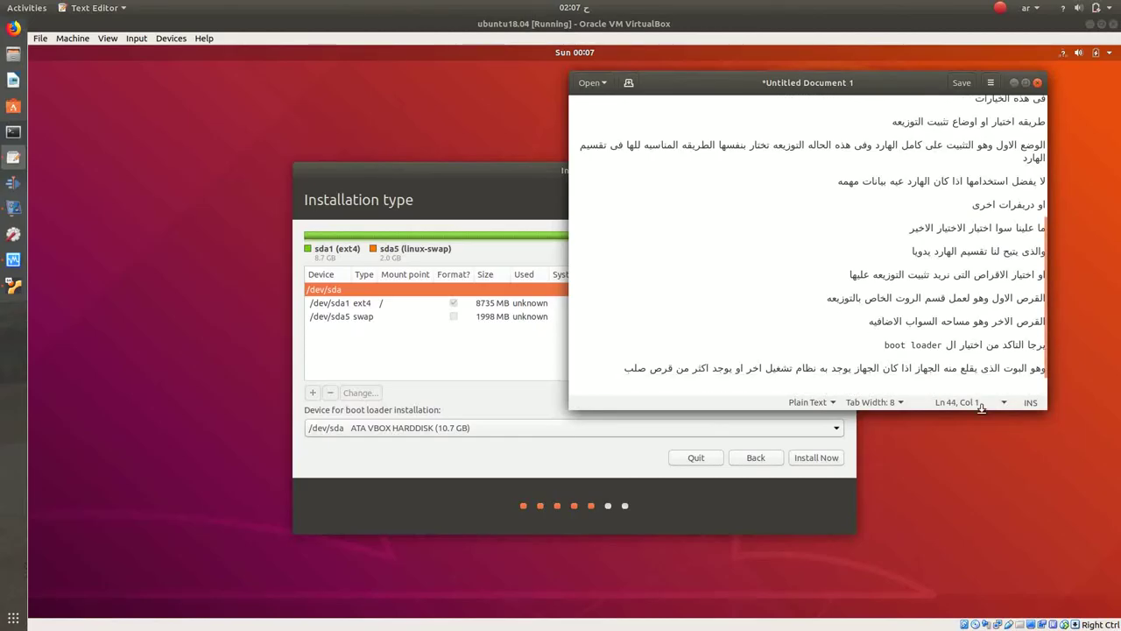
# Step: Keep /dev/sda as the boot loader device and start Install Now
pyautogui.click(446, 461)
pyautogui.click(460, 432)
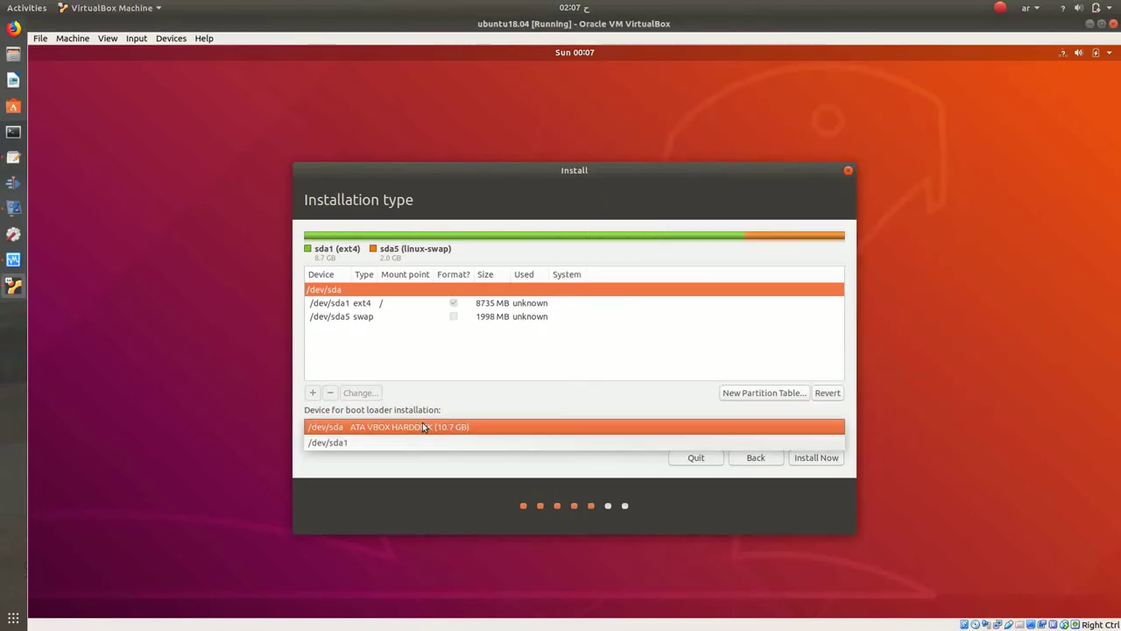
pyautogui.click(372, 427)
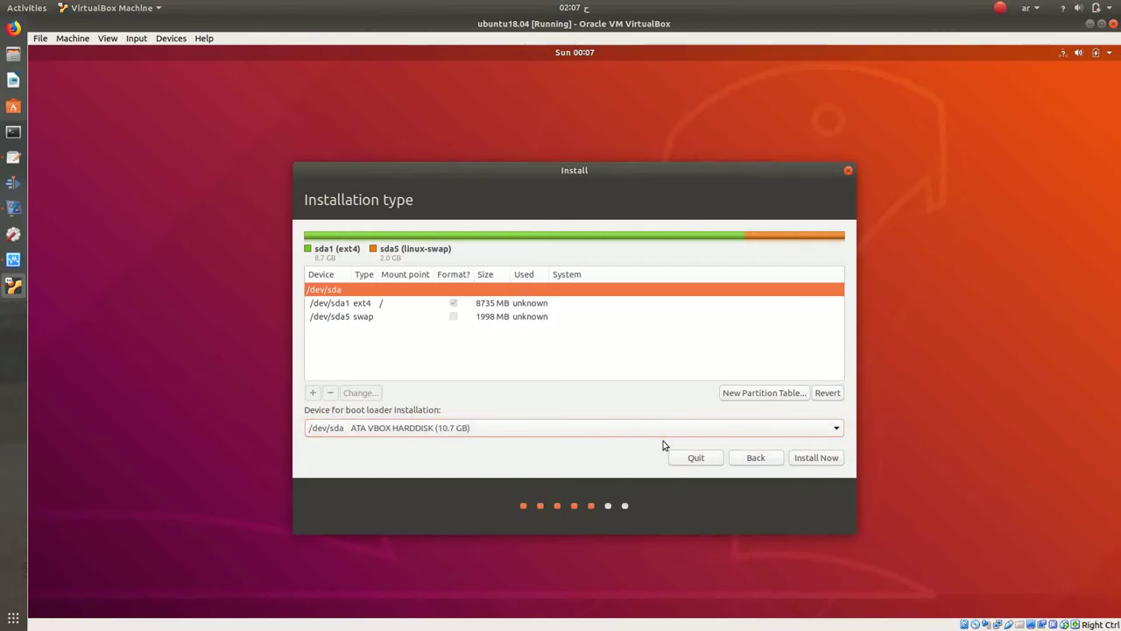
pyautogui.click(814, 457)
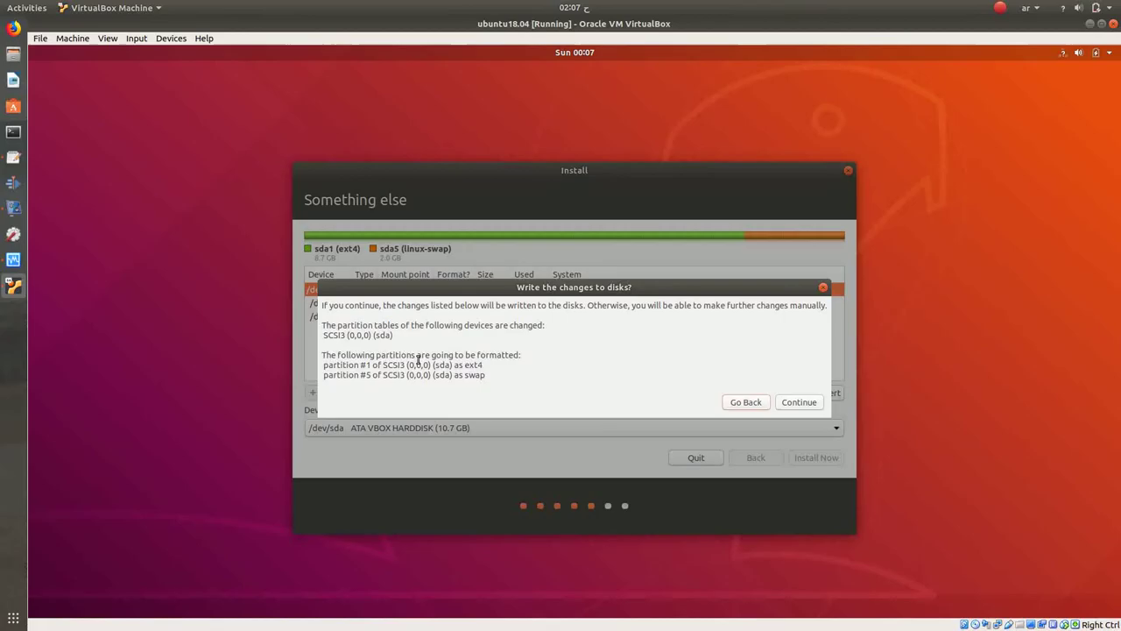
# Step: Add the note line 'تاكيد عمليه التقسيم' in gedit
pyautogui.click(13, 157)
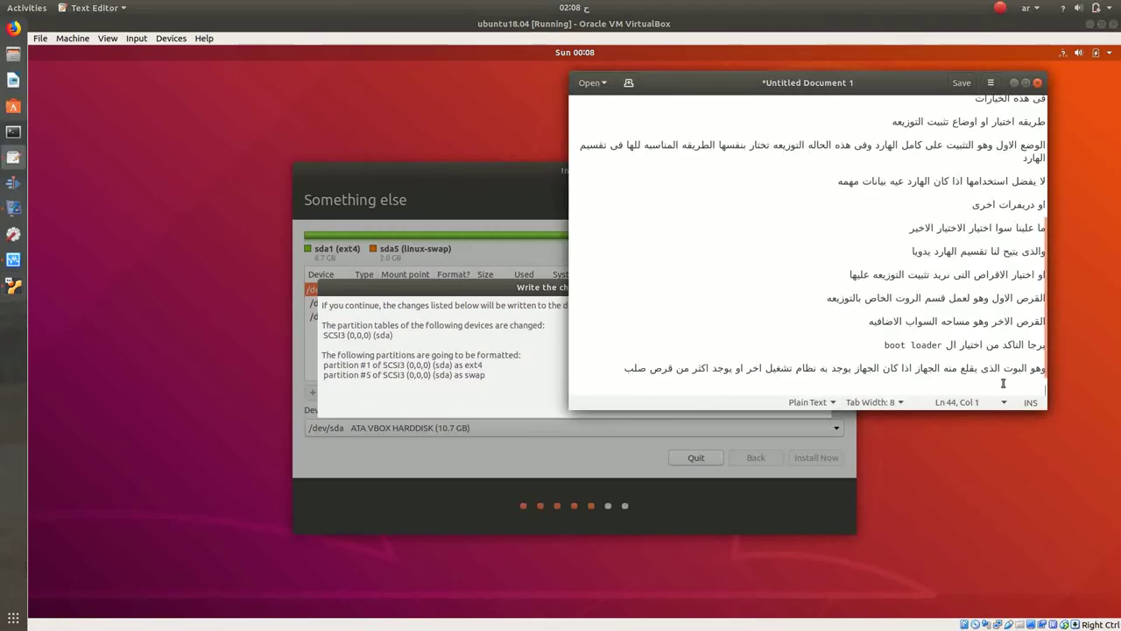
pyautogui.write('تاك')
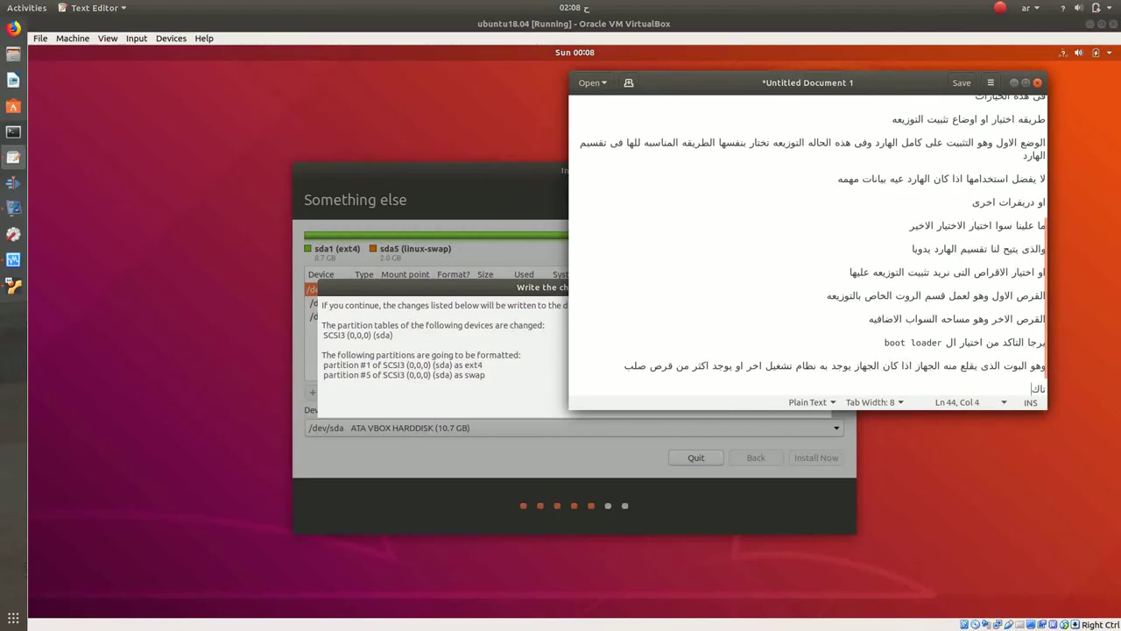
pyautogui.write('يد عمليه')
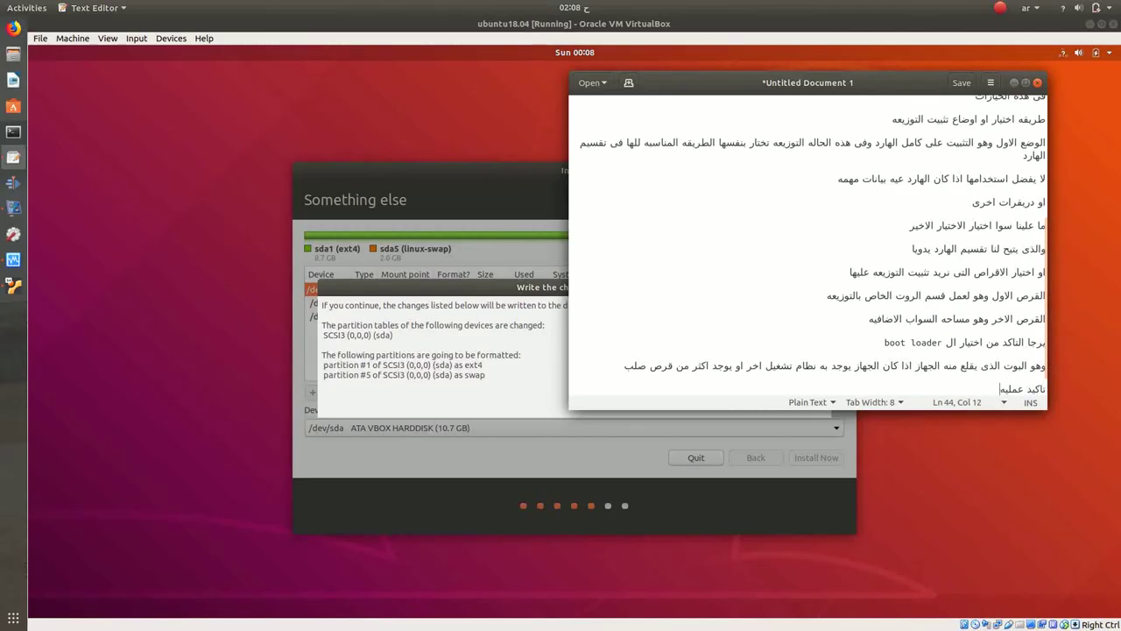
pyautogui.write(' التقسيم')
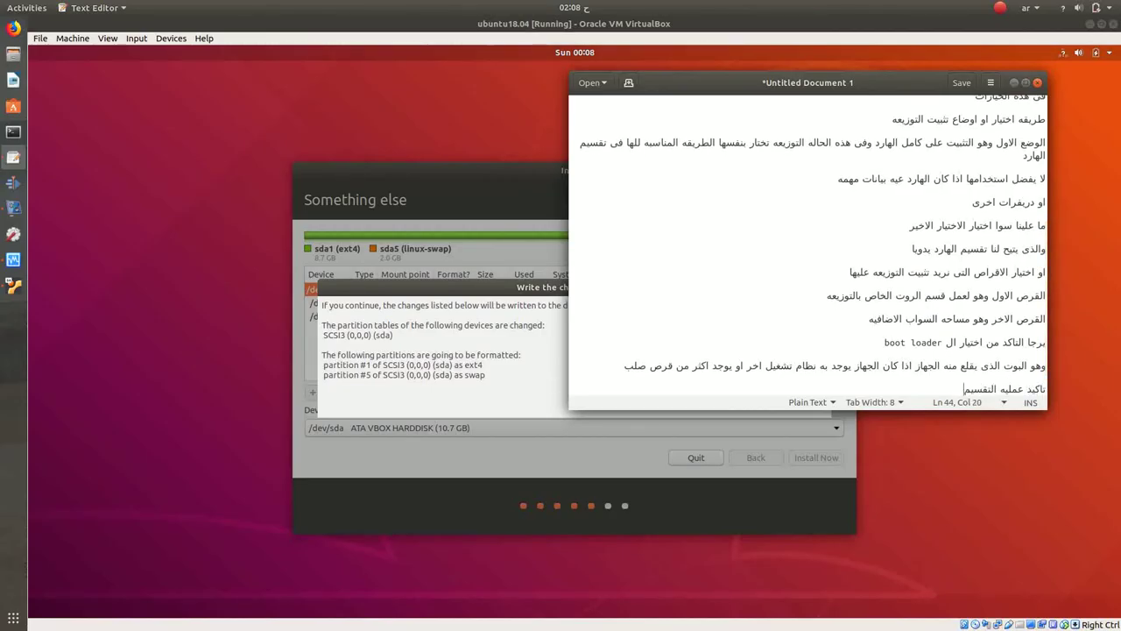
pyautogui.press('Return')
pyautogui.press('Return')
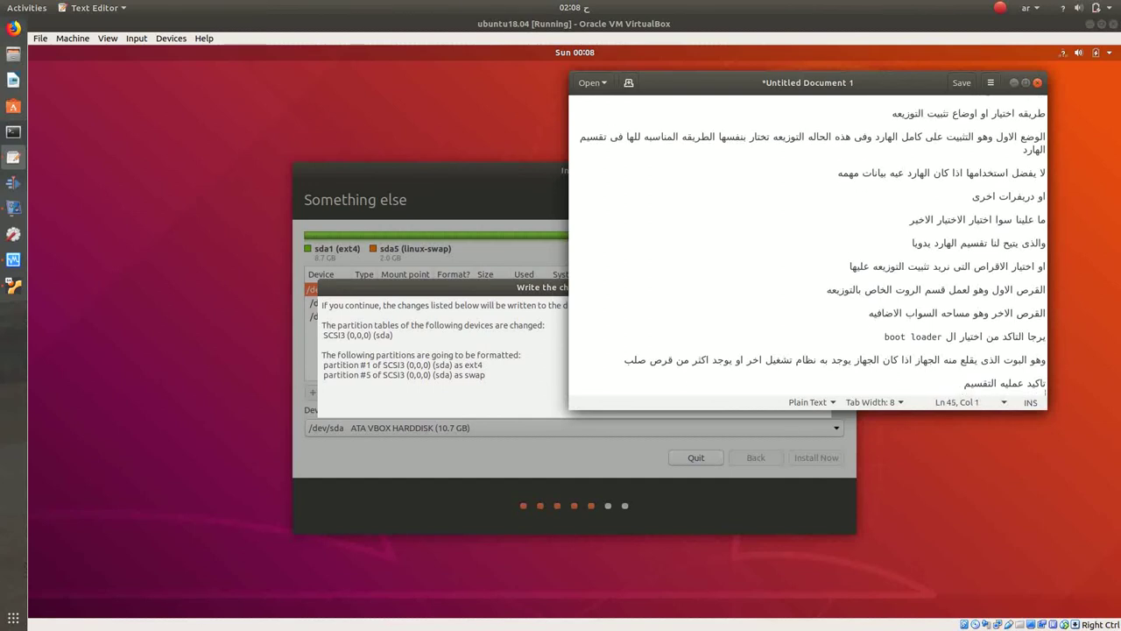
# Step: Confirm writing the partition changes, then choose Cairo as the timezone and continue
pyautogui.click(497, 388)
pyautogui.click(796, 401)
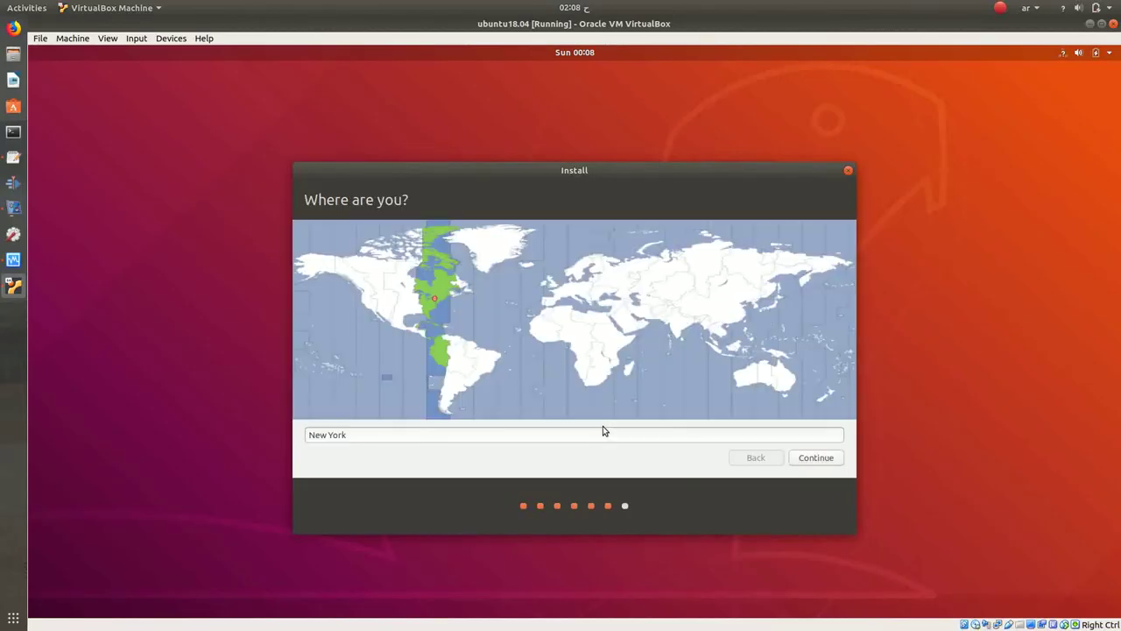
pyautogui.click(602, 362)
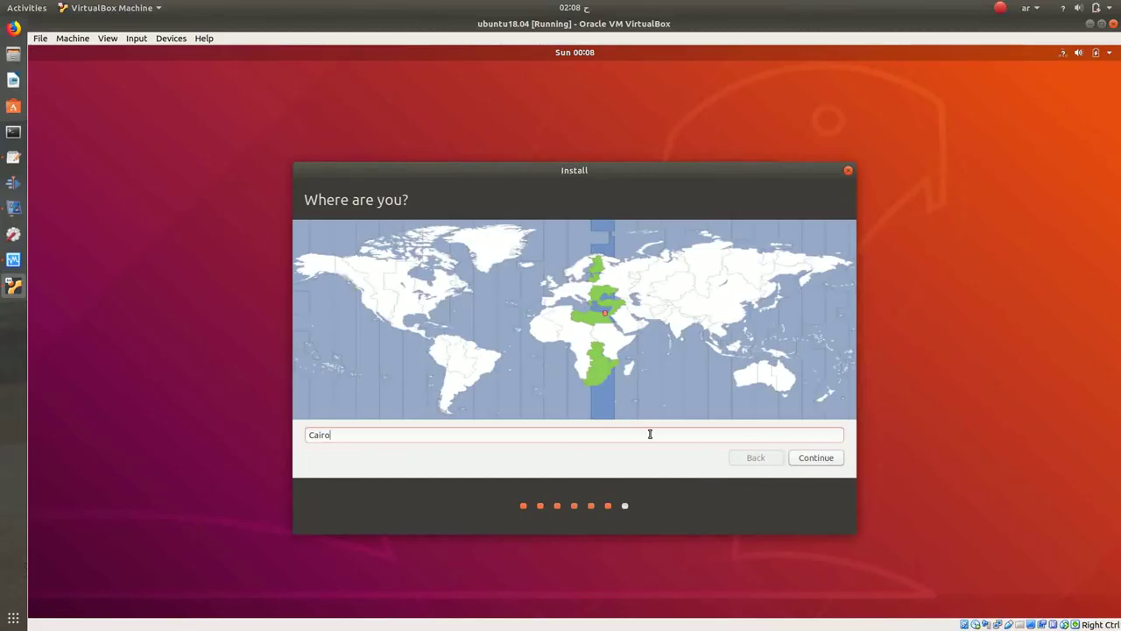
pyautogui.press('Return')
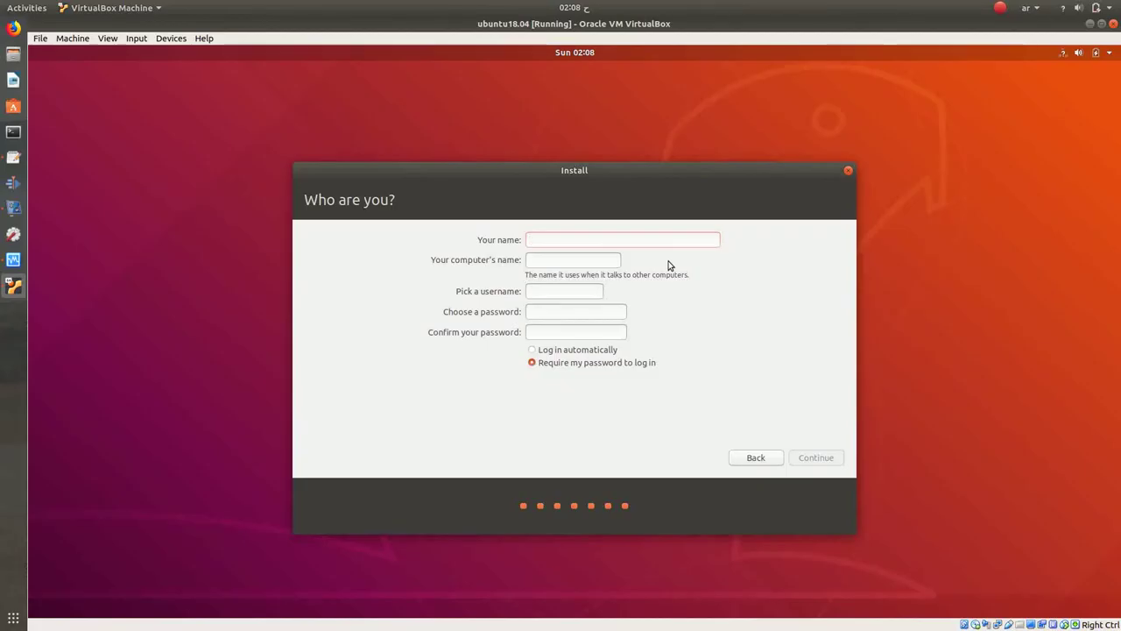
# Step: Enter the user's name, drop -VirtualBox from the computer name, set a password requiring login, continue
pyautogui.write('mahmoud')
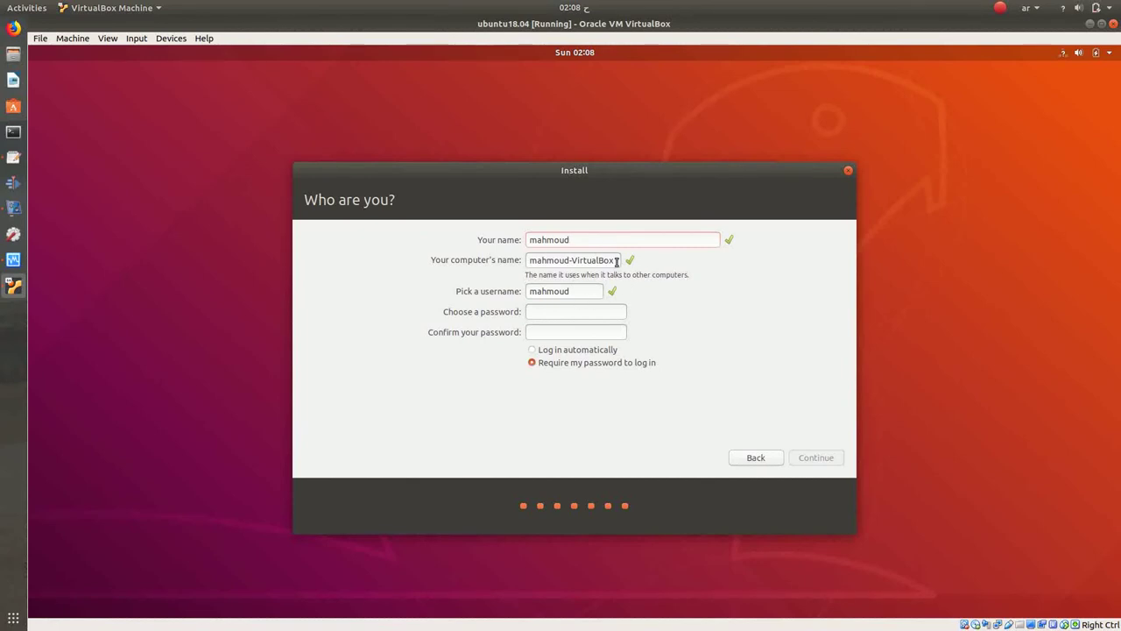
pyautogui.moveTo(570, 260); pyautogui.dragTo(617, 261)
pyautogui.press('BackSpace')
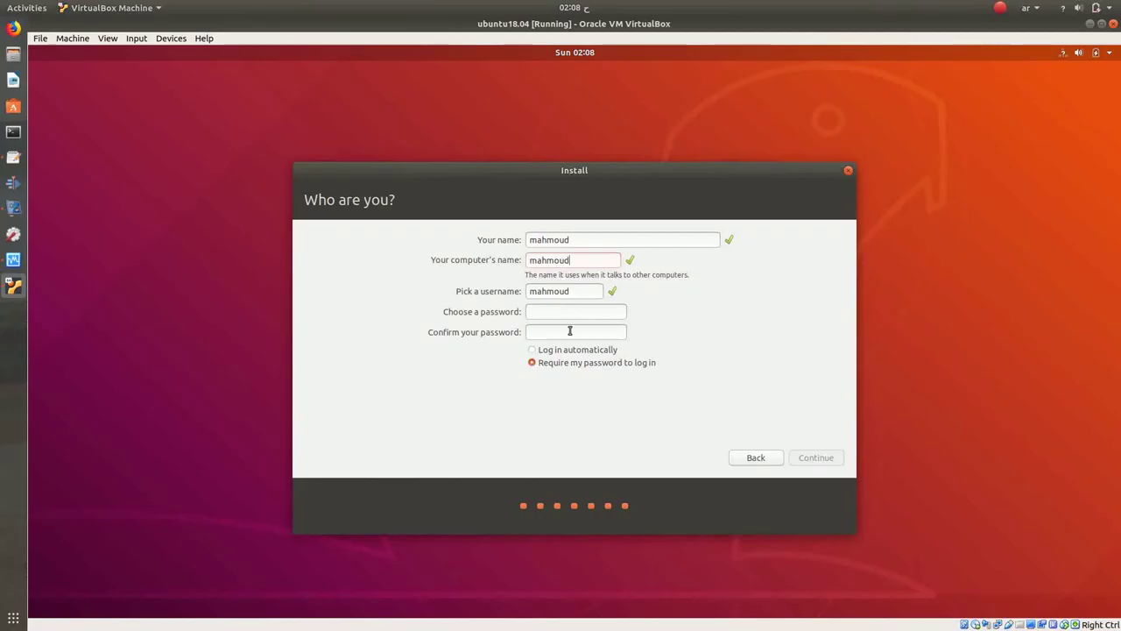
pyautogui.press('Tab')
pyautogui.press('Tab')
pyautogui.write('123123')
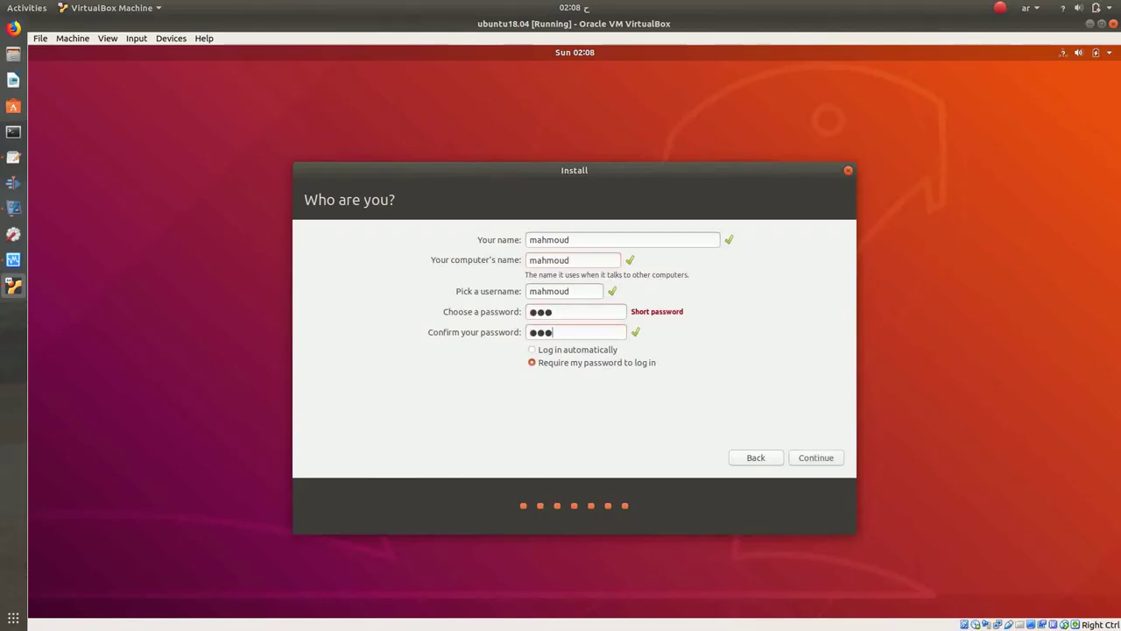
pyautogui.click(563, 351)
pyautogui.click(562, 366)
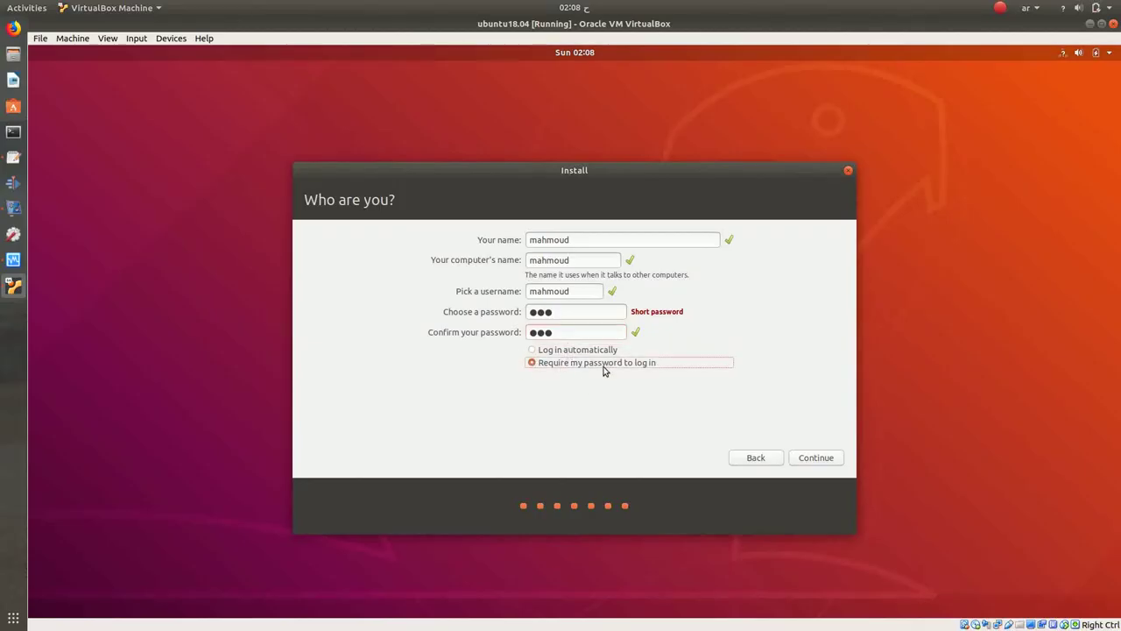
pyautogui.click(826, 458)
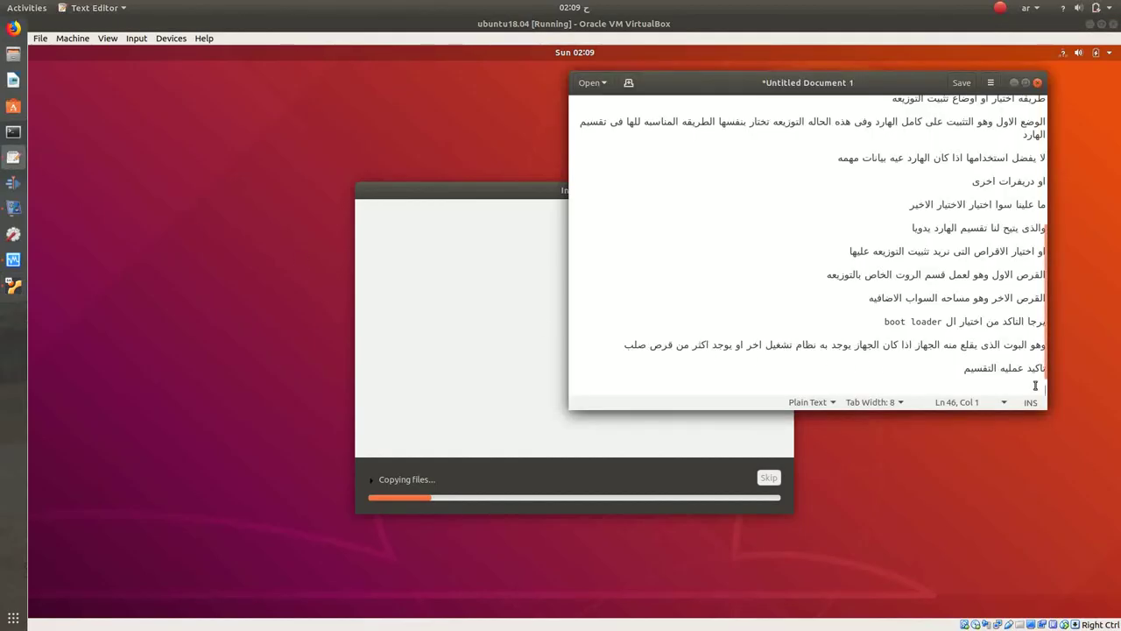
# Step: Add notes about waiting for installation to finish and 'وقد يستغرق بعض الوقت', then minimize gedit
pyautogui.write('بعد ')
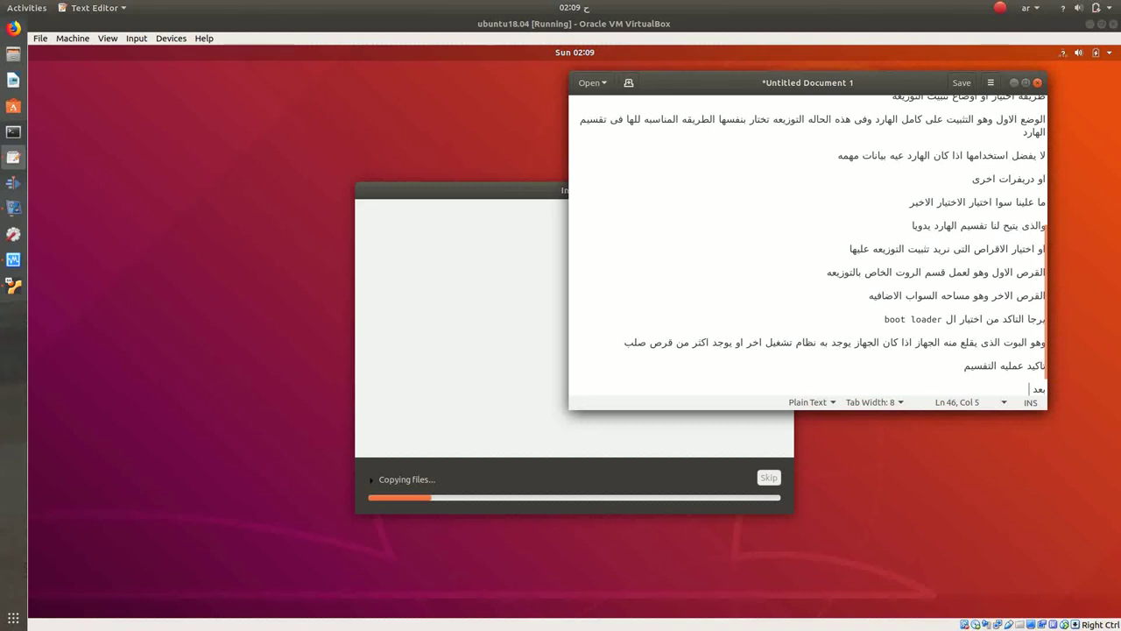
pyautogui.write('كتابه ')
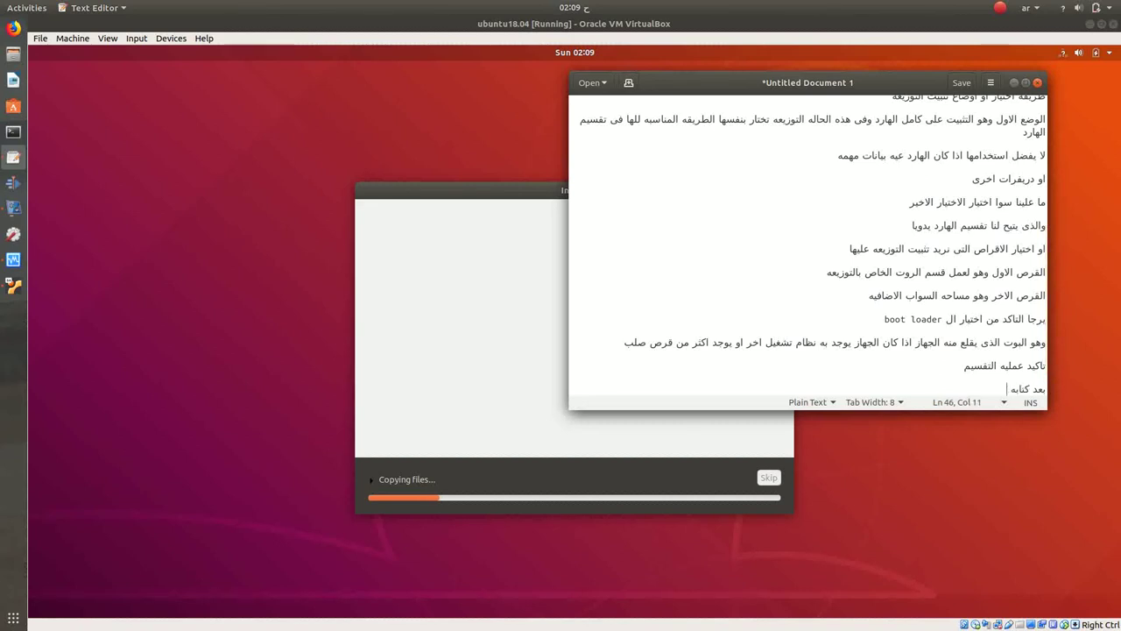
pyautogui.write('البي')
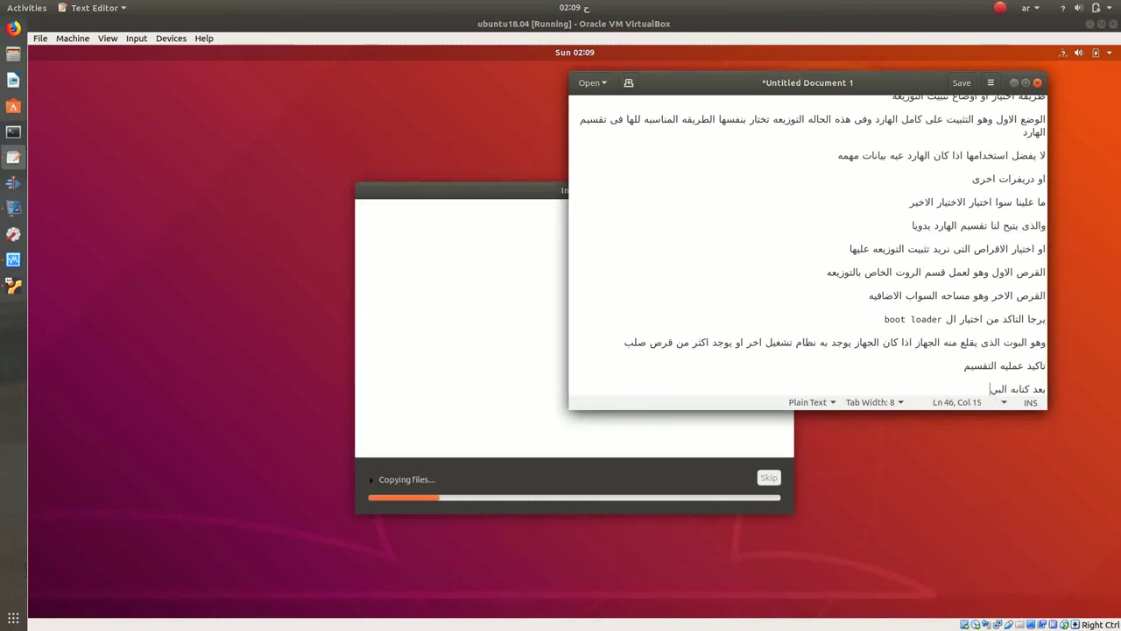
pyautogui.write('انات ال')
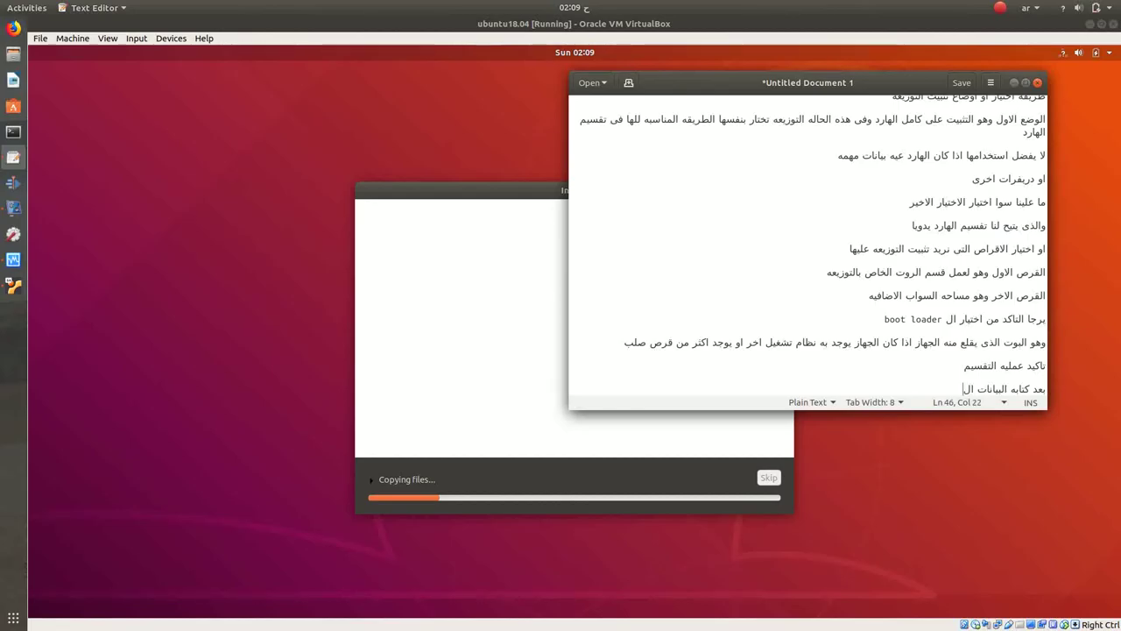
pyautogui.write('شخصيه ننتظر ')
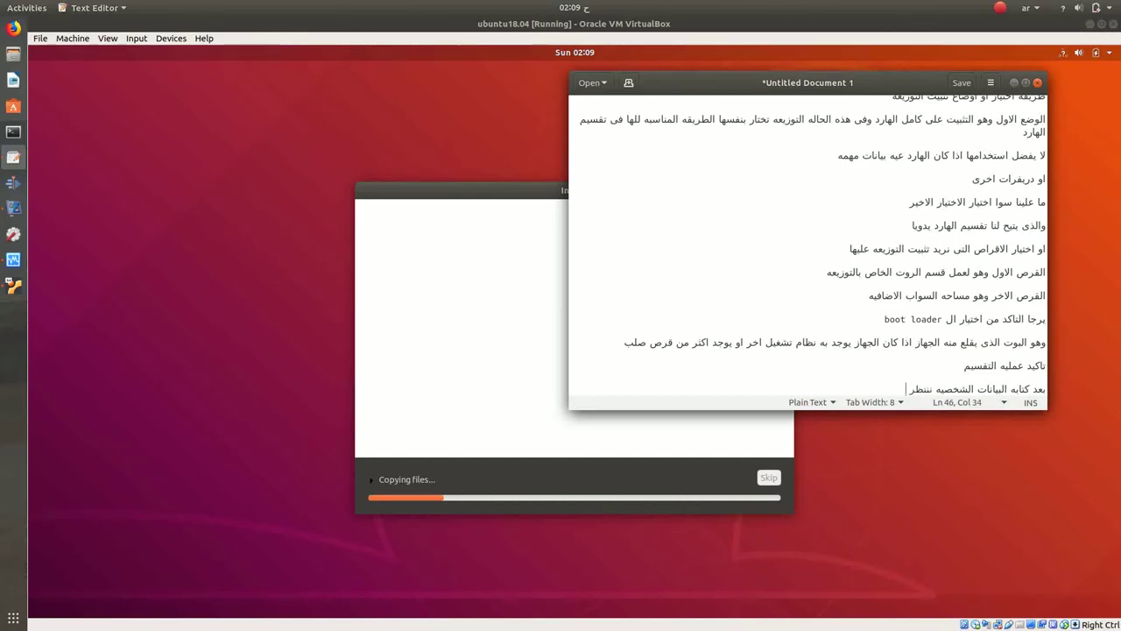
pyautogui.write('الى اكتم')
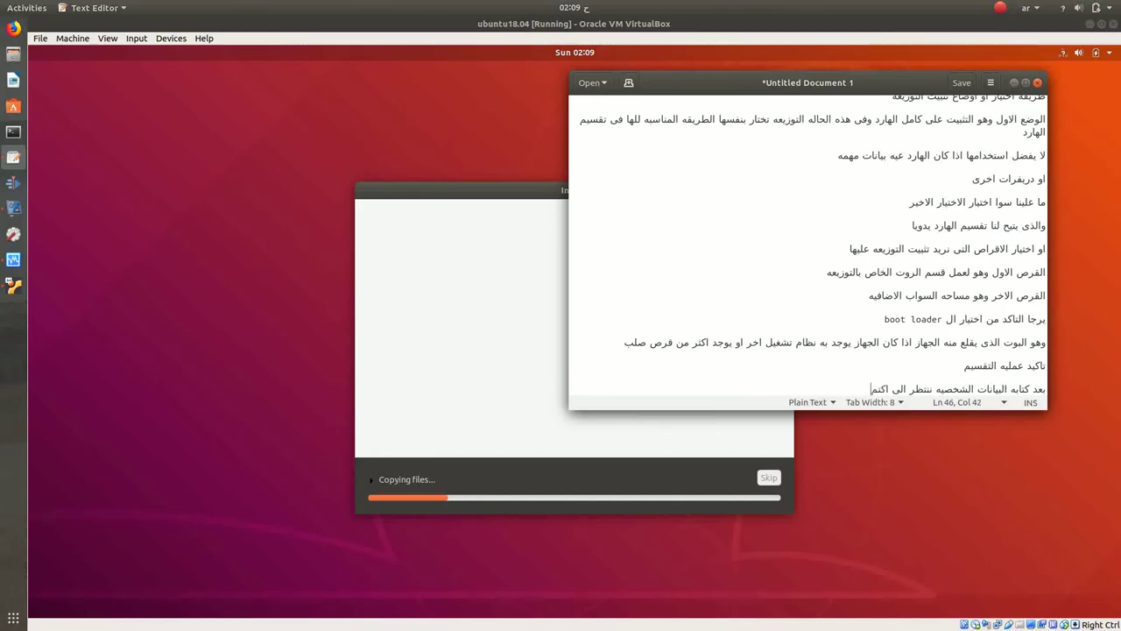
pyautogui.write('ال التثبيت')
pyautogui.press('Return')
pyautogui.press('Return')
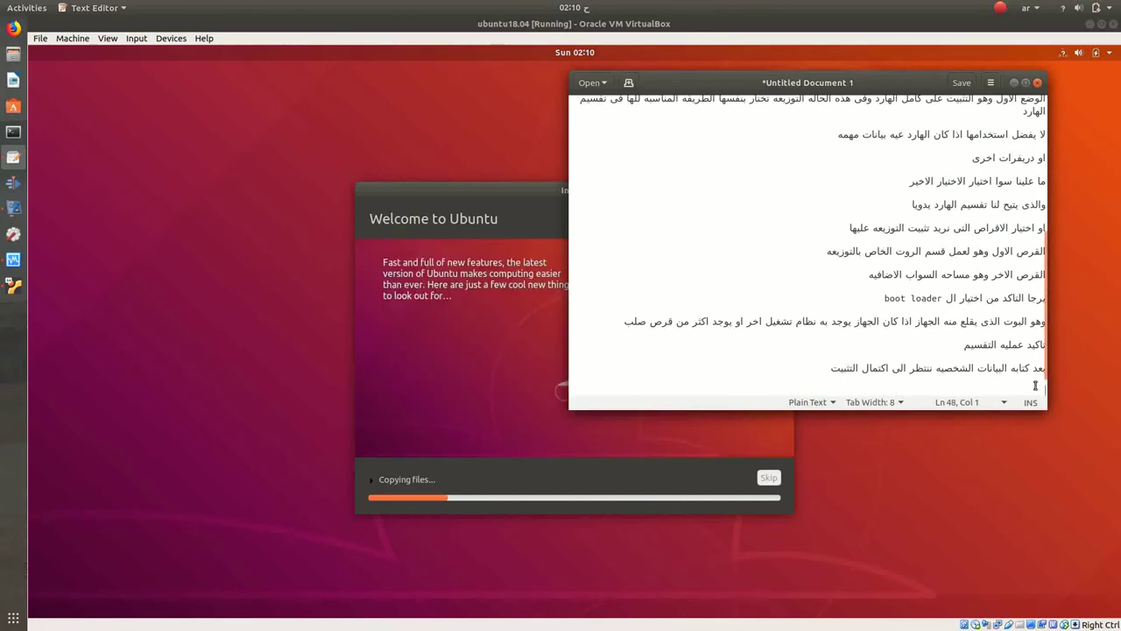
pyautogui.write('وقد ')
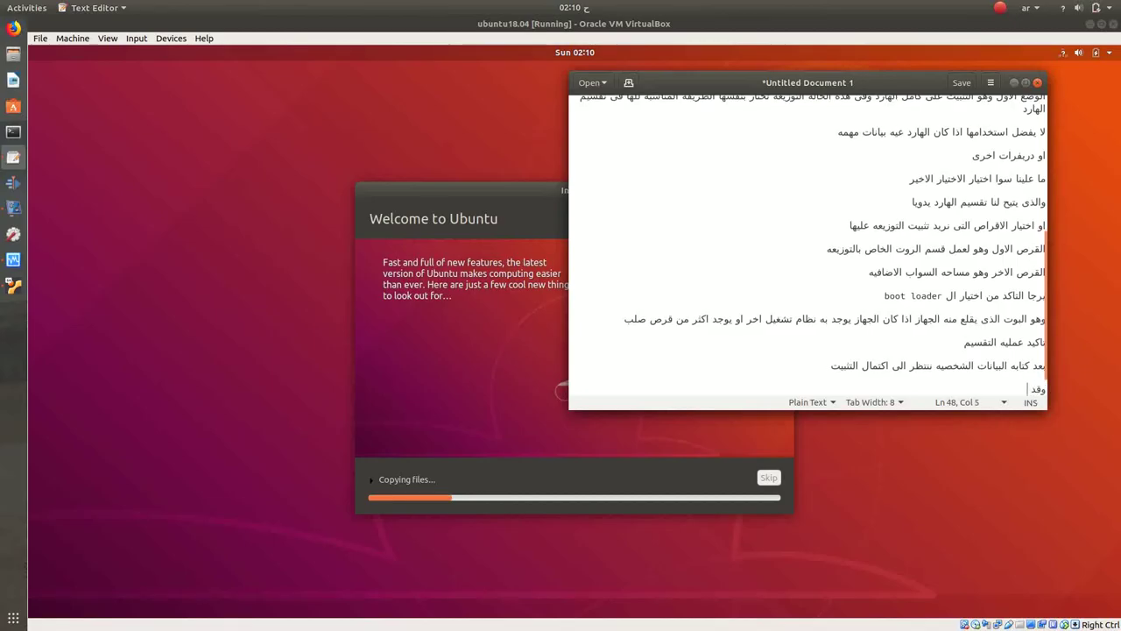
pyautogui.write('يستغر')
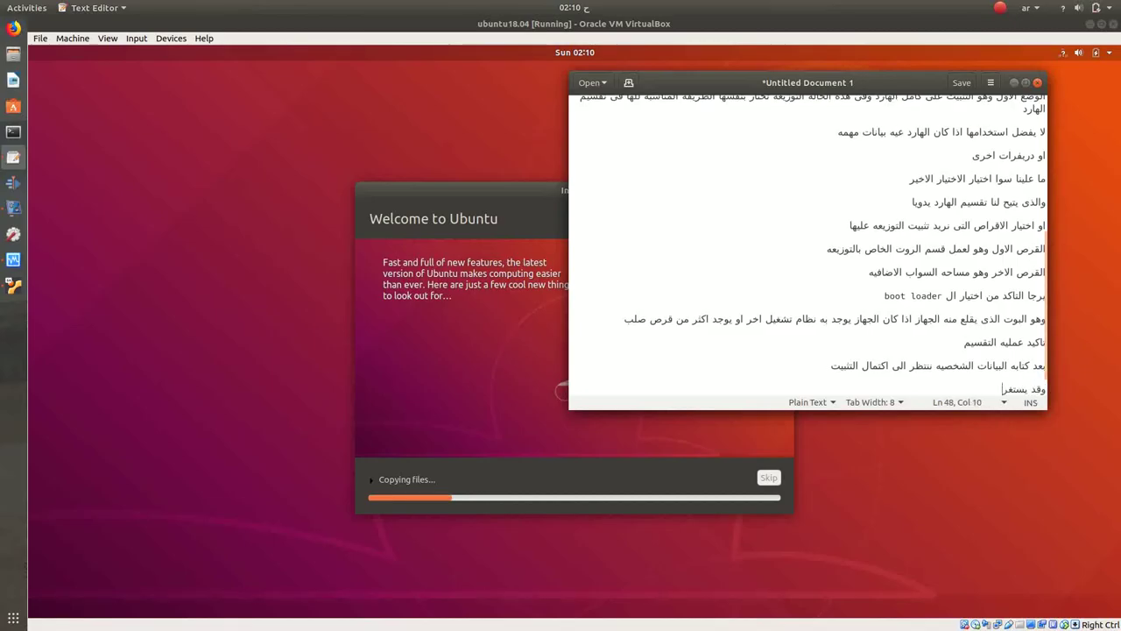
pyautogui.write('ق بعض الوقت')
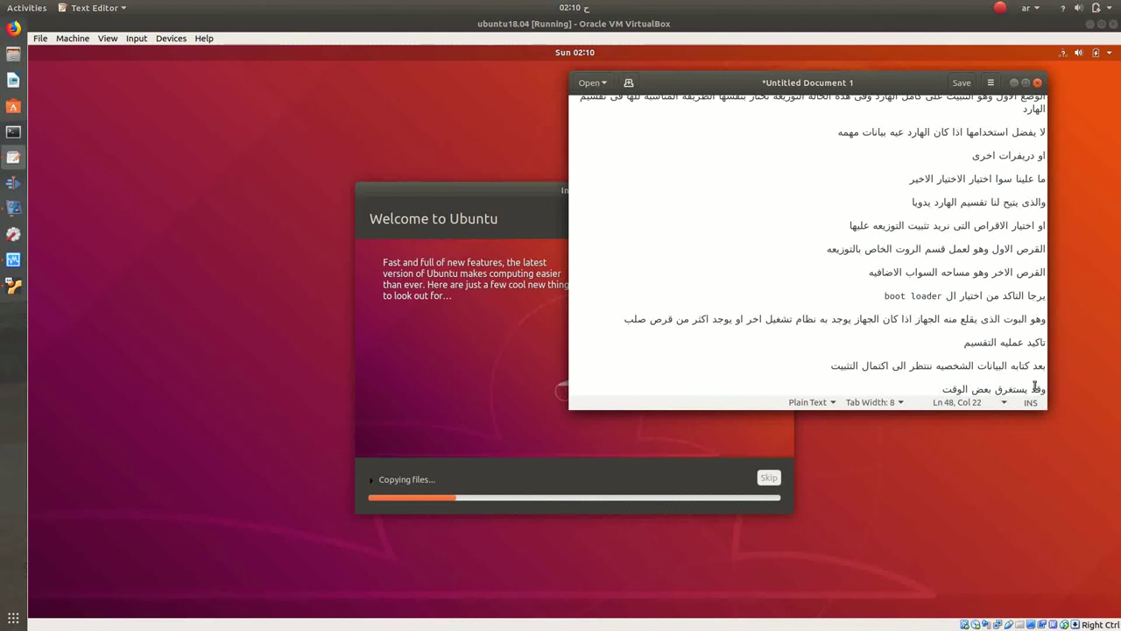
pyautogui.click(1014, 83)
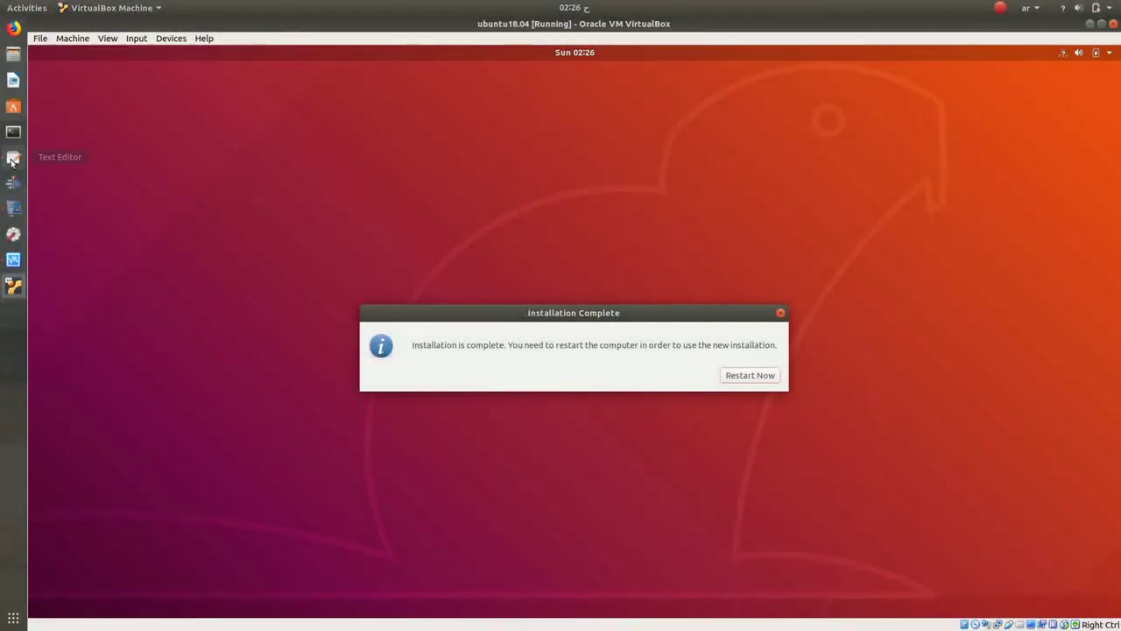
# Step: Move the Installation Complete message left of gedit and add the line 'هنا انتهاء التثبيت'
pyautogui.click(13, 156)
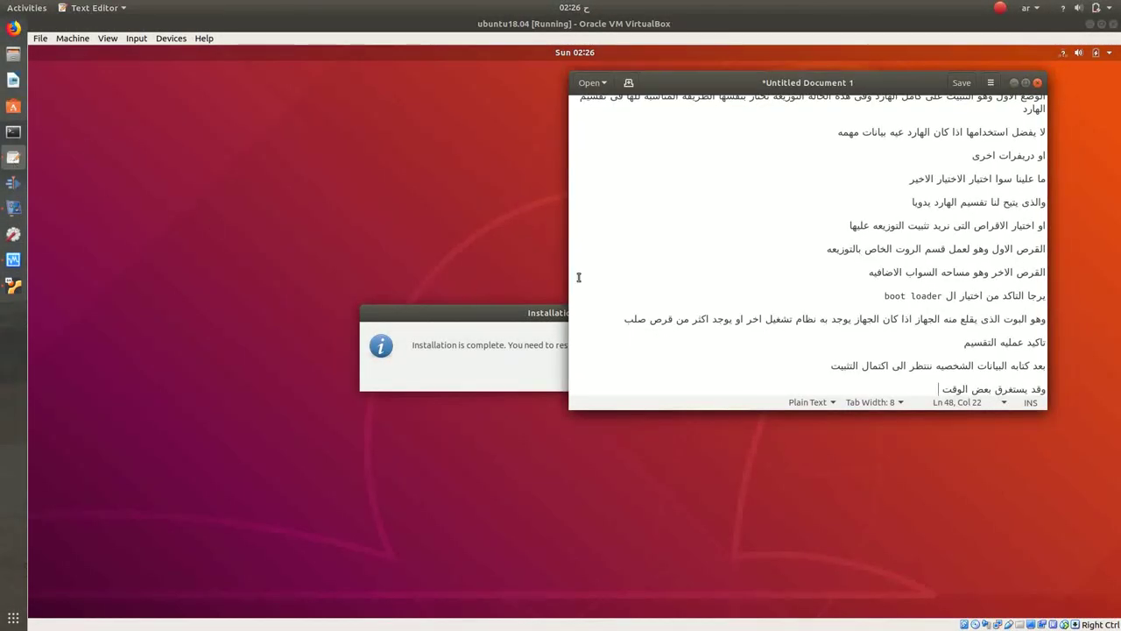
pyautogui.moveTo(525, 314); pyautogui.dragTo(304, 248)
pyautogui.click(20, 159)
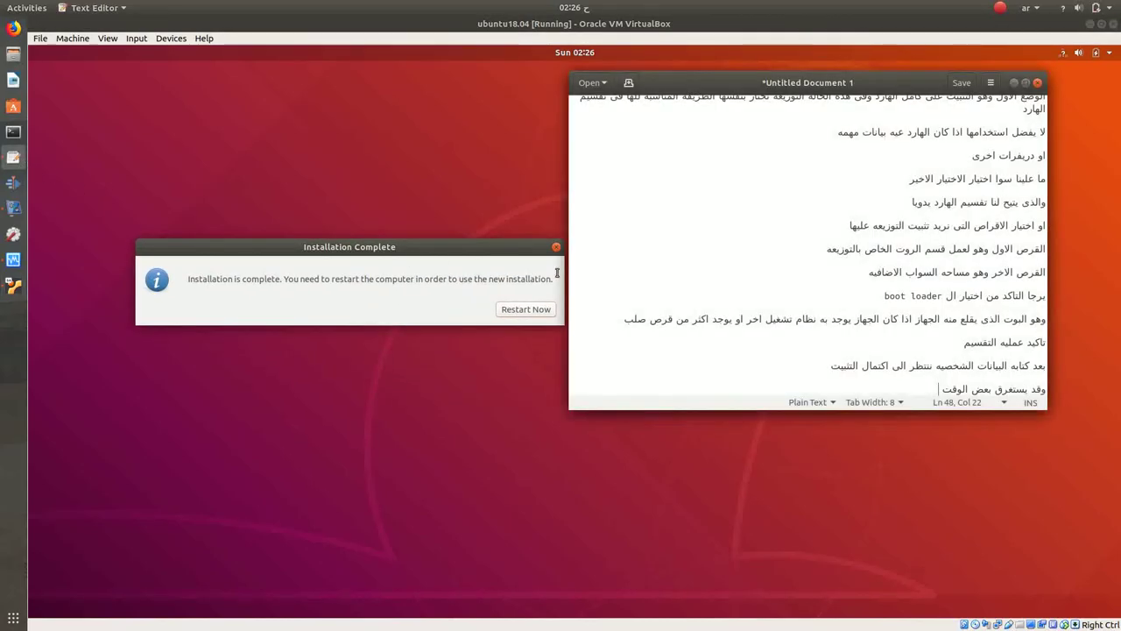
pyautogui.press('Return')
pyautogui.press('Return')
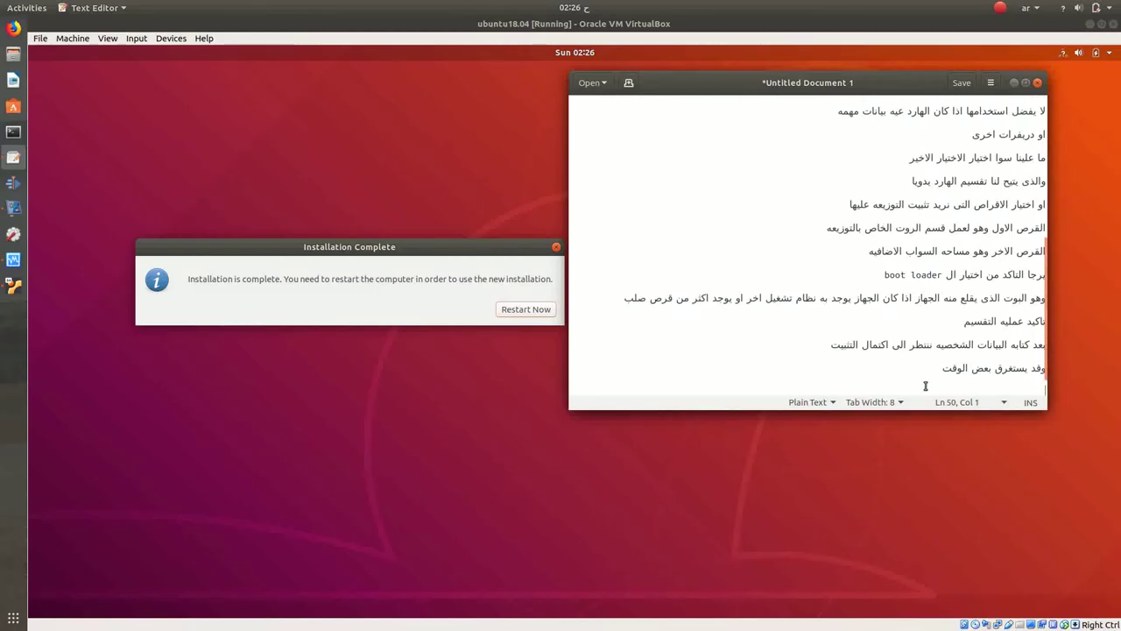
pyautogui.write('هنا انهاى')
pyautogui.press('BackSpace')
pyautogui.press('BackSpace')
pyautogui.press('BackSpace')
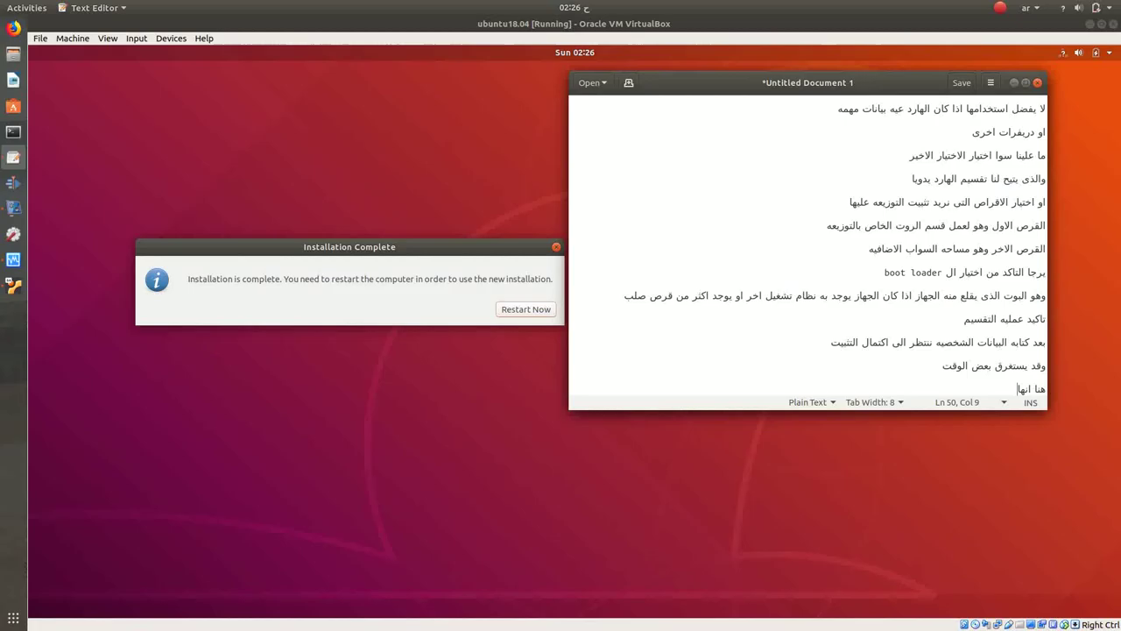
pyautogui.write('تهاء ال')
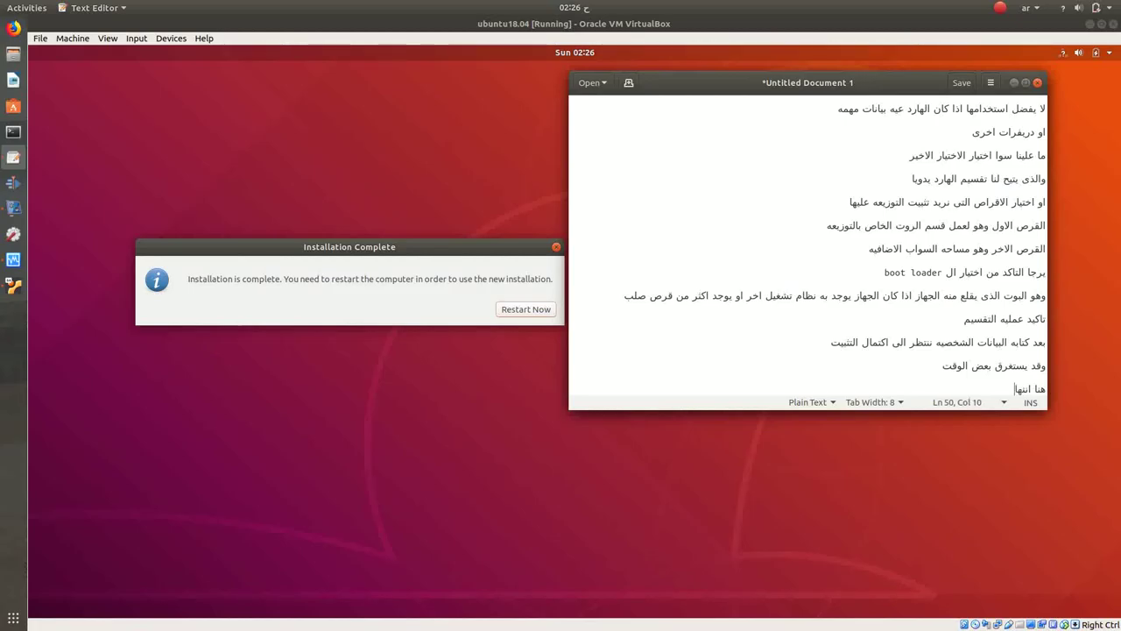
pyautogui.write('تثبيت')
pyautogui.press('Return')
pyautogui.press('Return')
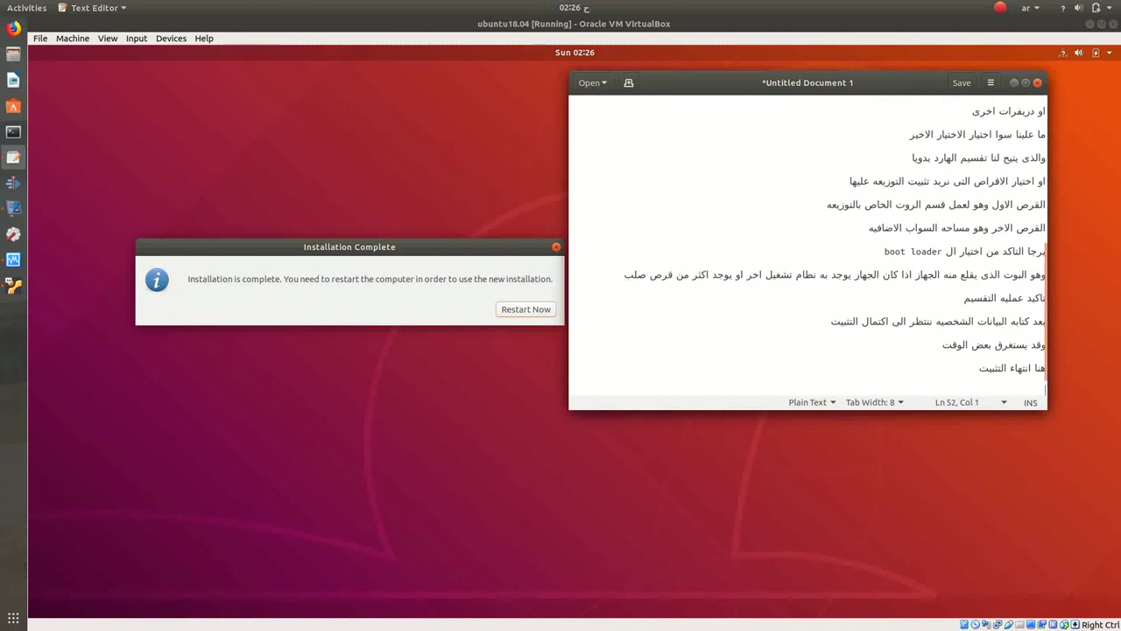
# Step: Add 'نعمل ريستارت ونعود', minimize gedit, and restart the virtual machine
pyautogui.write('نعمل ريستارت ونعو')
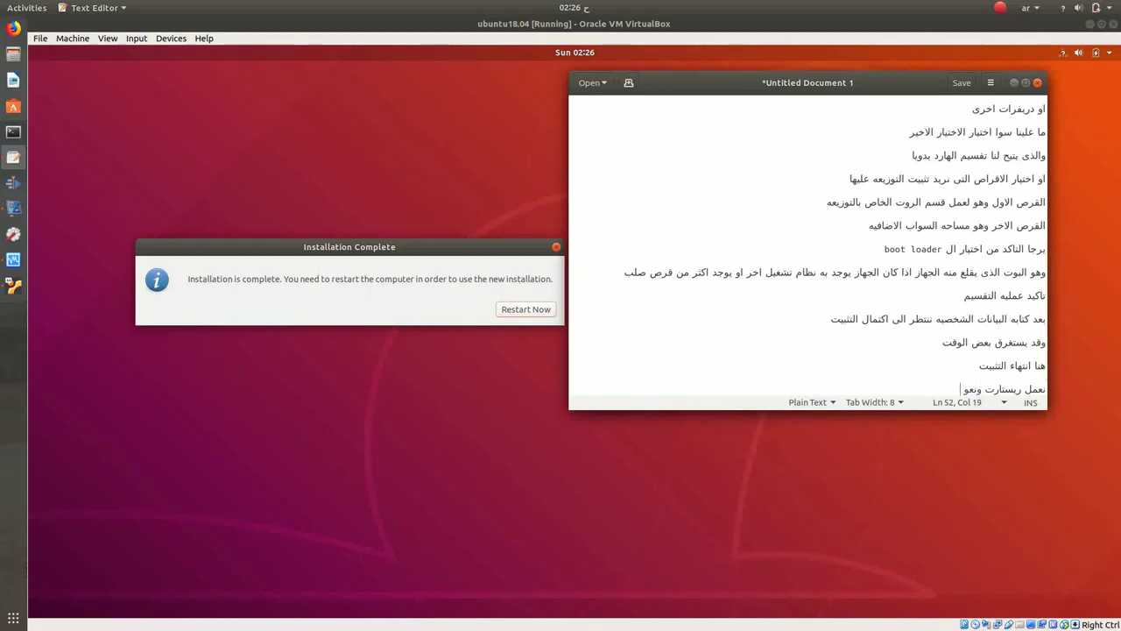
pyautogui.write('د')
pyautogui.press('Return')
pyautogui.press('Return')
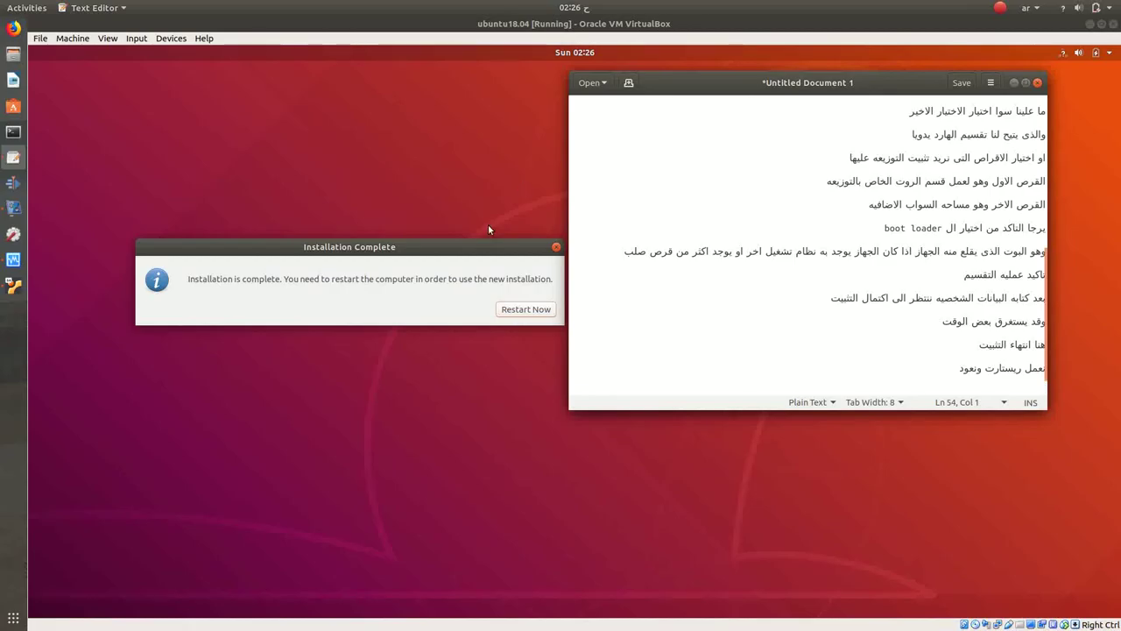
pyautogui.click(1013, 82)
pyautogui.click(544, 307)
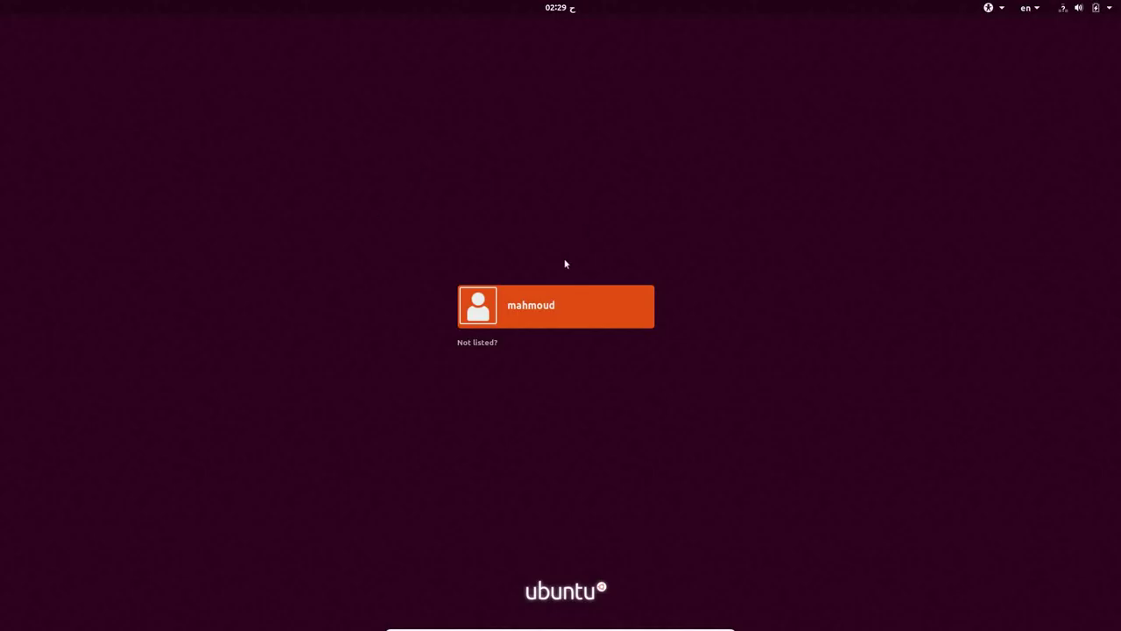
# Step: Sign in to the new user account with its password
pyautogui.click(546, 315)
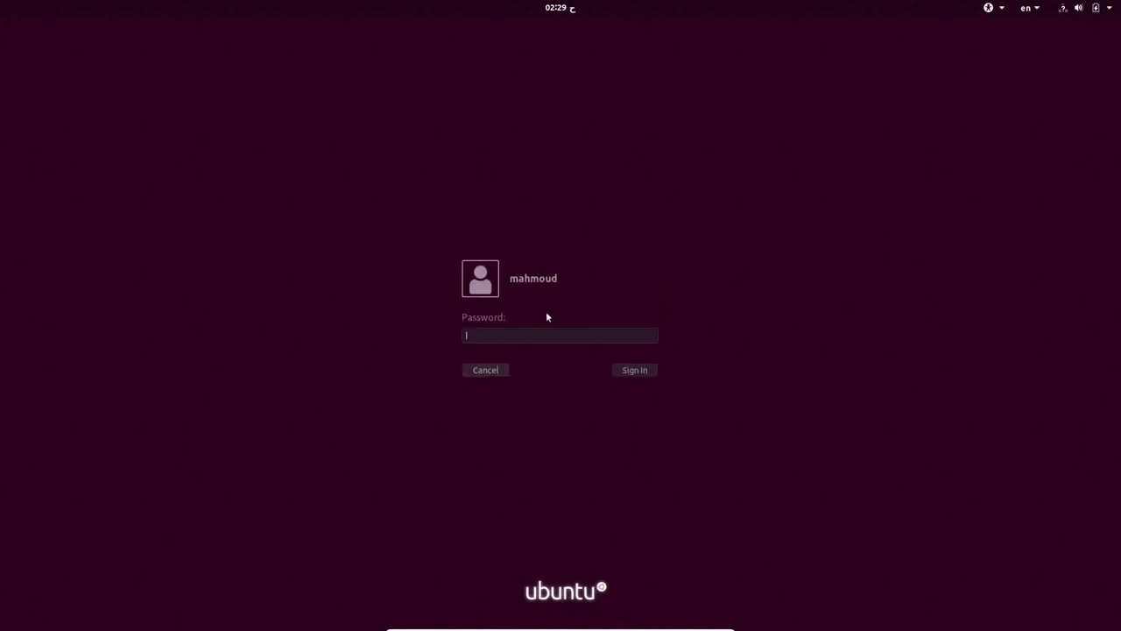
pyautogui.write('•••')
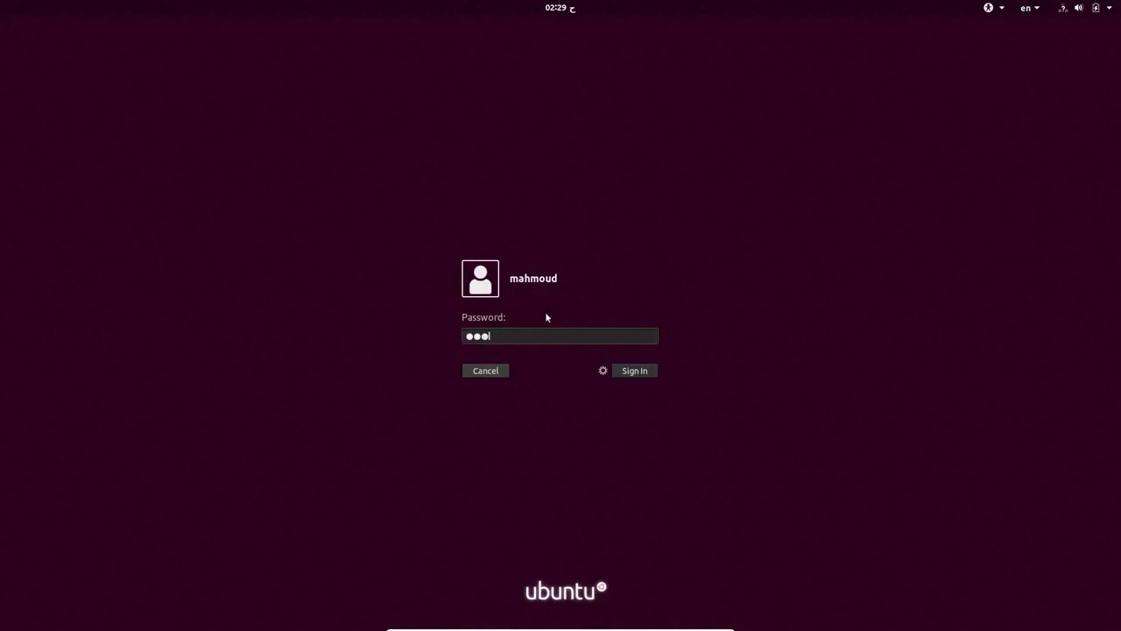
pyautogui.press('Return')
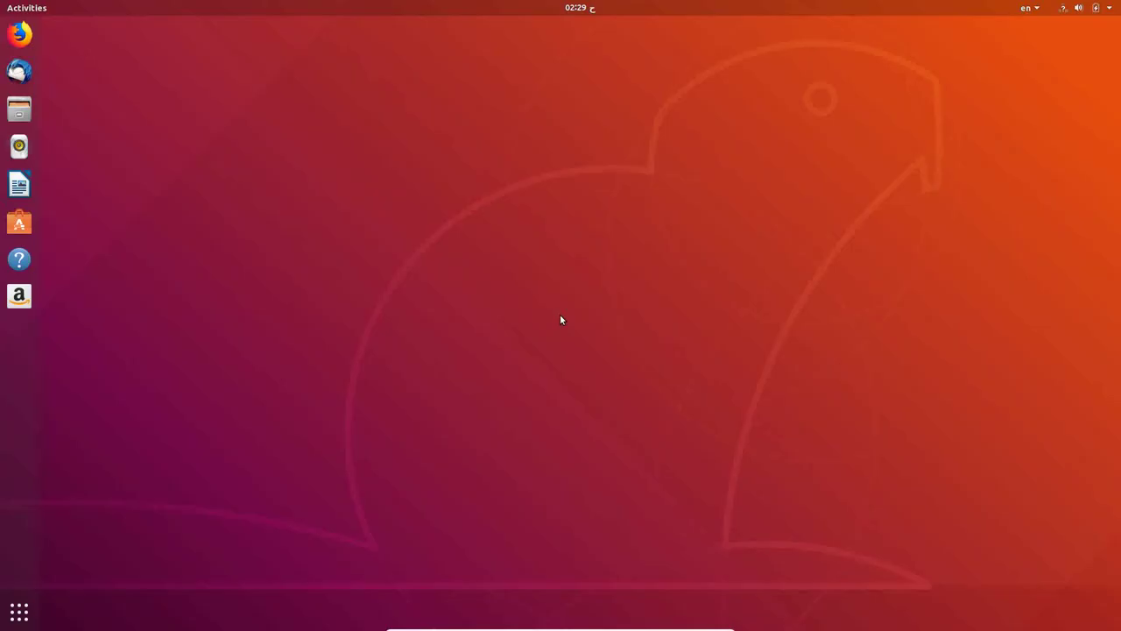
# Step: Dismiss the desktop menu, show all applications and go to the grid's second page
pyautogui.rightClick(561, 320)
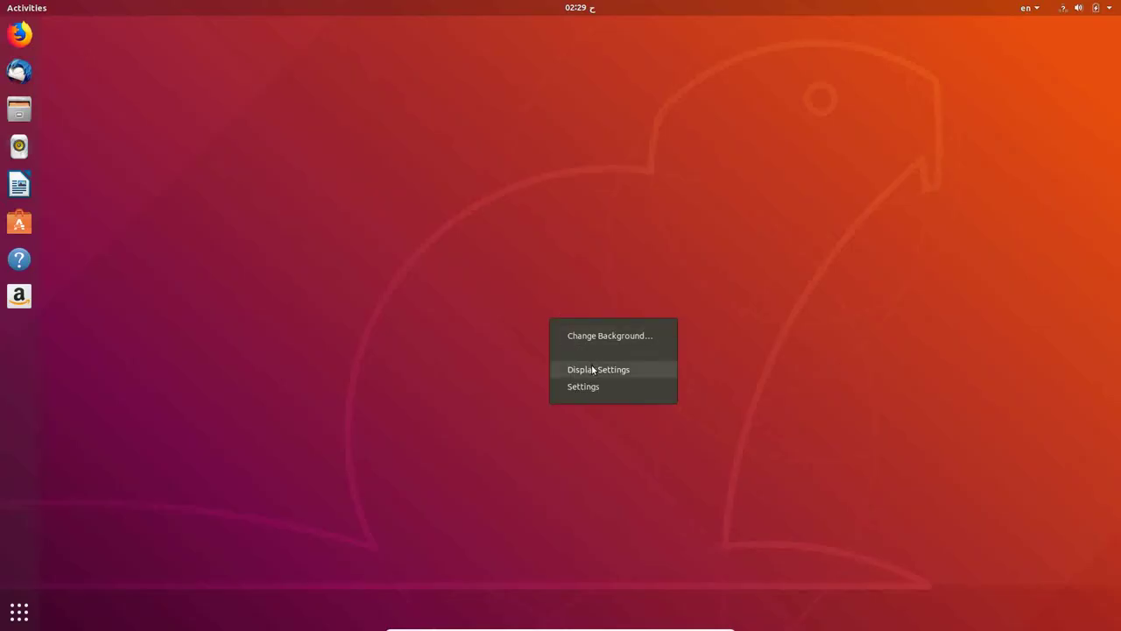
pyautogui.click(609, 409)
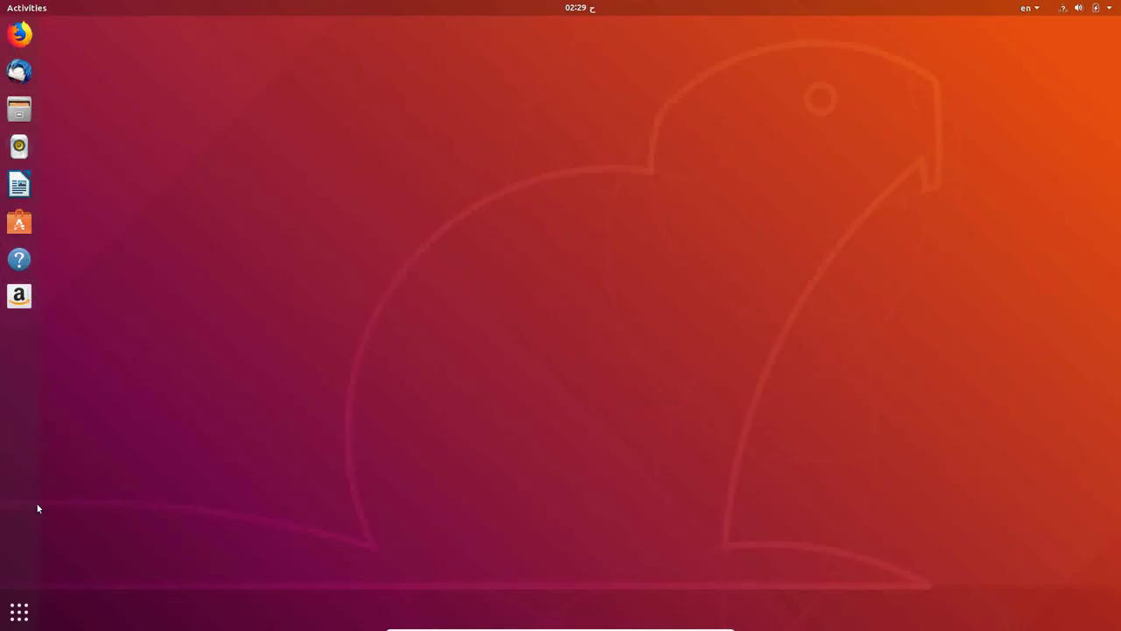
pyautogui.press('super+a')
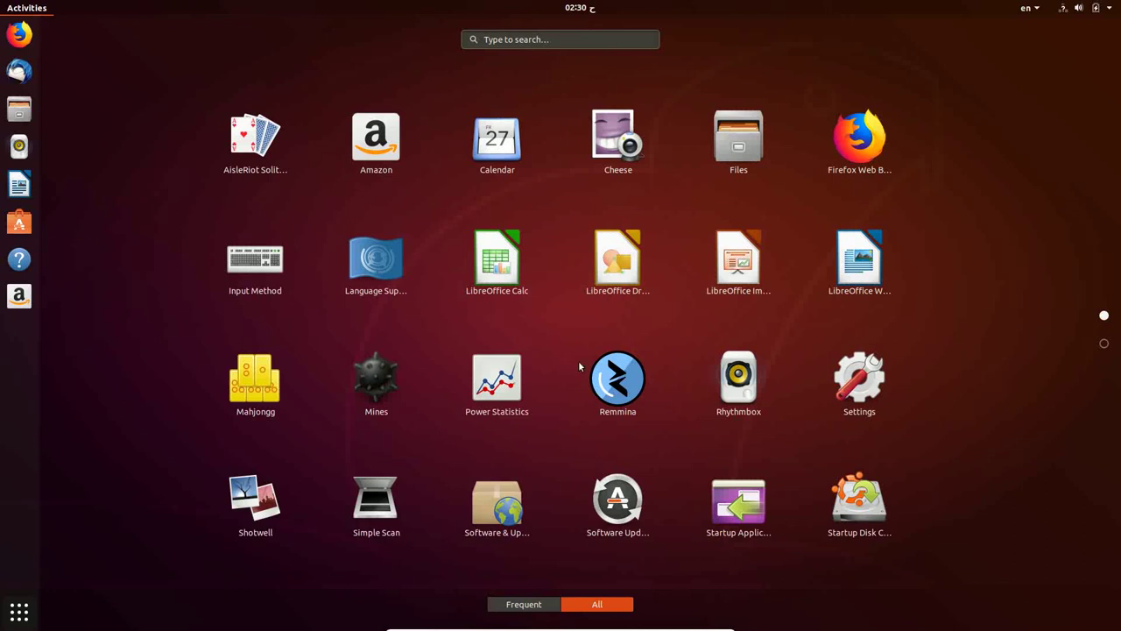
pyautogui.click(1103, 343)
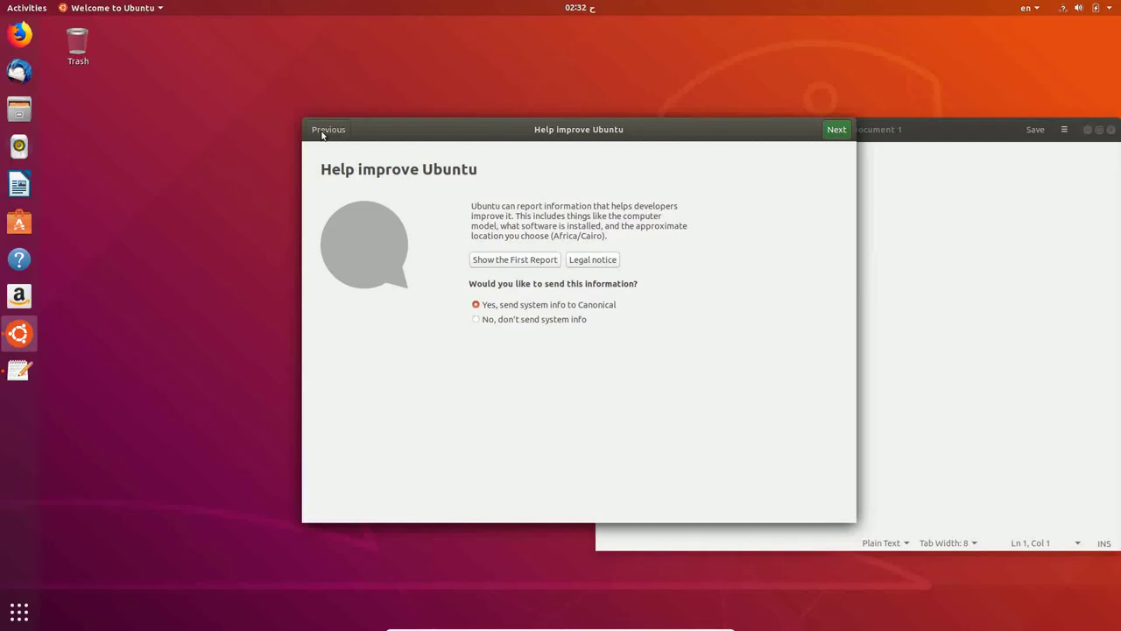
# Step: Finish the Welcome wizard through Ready to go and centre the Text Editor window
pyautogui.click(836, 132)
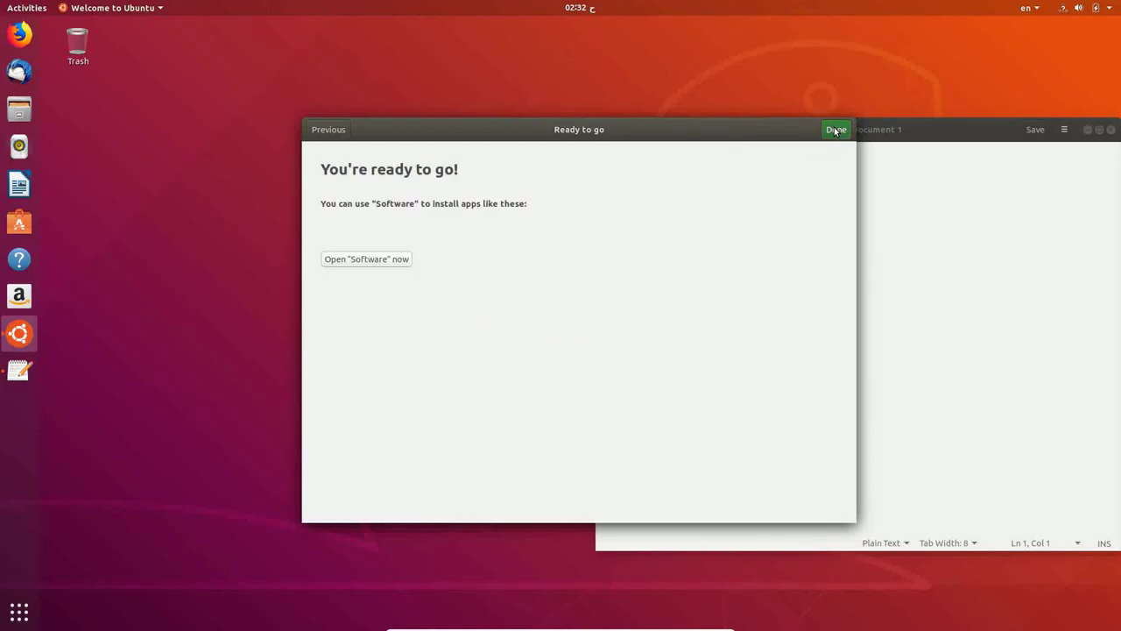
pyautogui.click(836, 130)
pyautogui.moveTo(833, 129); pyautogui.dragTo(606, 137)
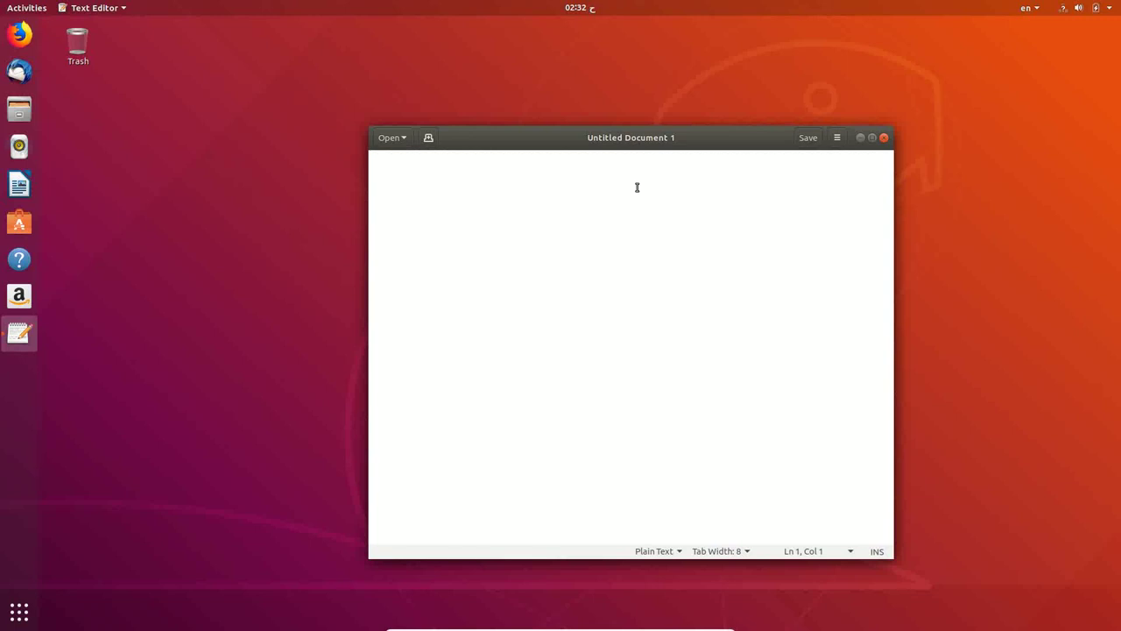
# Step: In Arabic, type 'الى هنا مبروك عليك التوزيعه', 'فى امان الله' and 'والسلام عليكم' on separate lines
pyautogui.press('super+space')
pyautogui.write('الى هنا ')
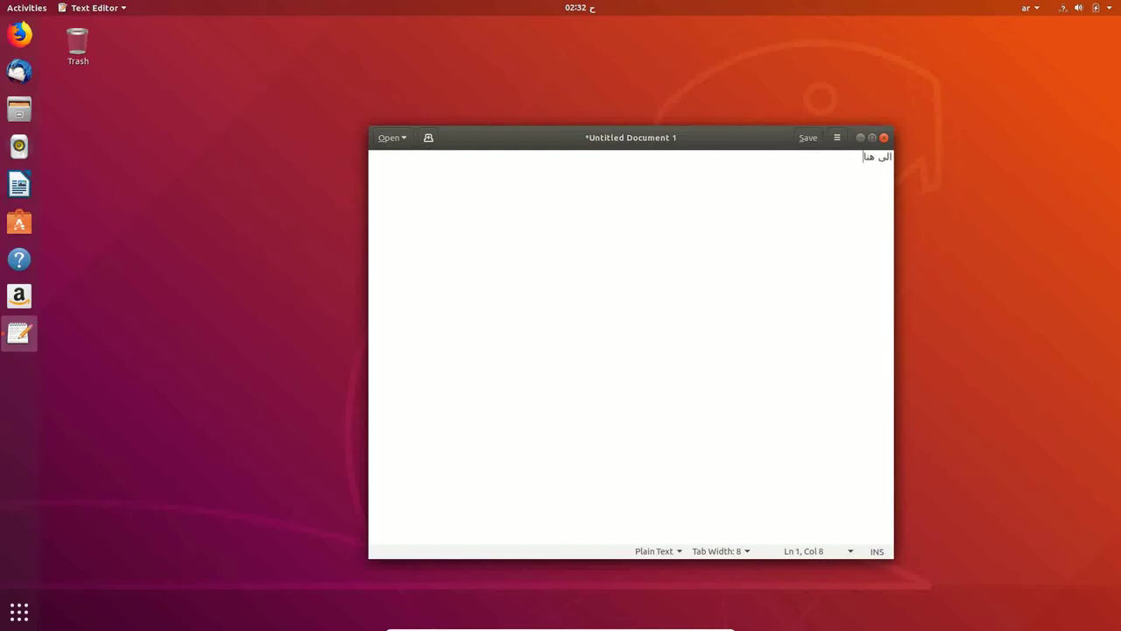
pyautogui.write('مبروك عليك التوزيعه')
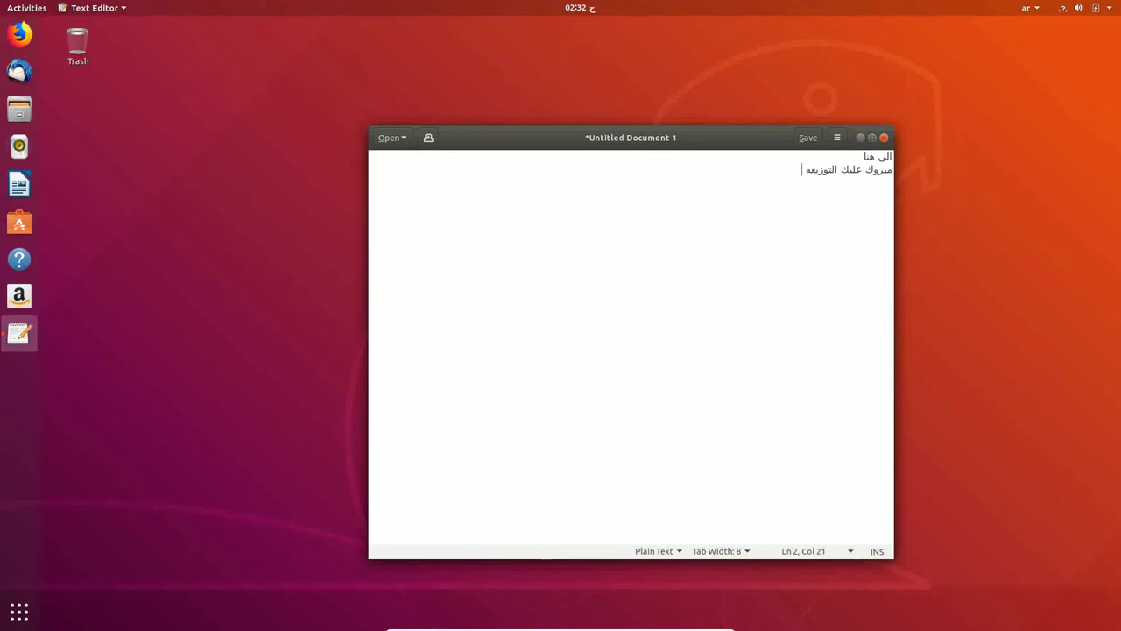
pyautogui.press('Return')
pyautogui.press('Return')
pyautogui.write('فى امان الله')
pyautogui.press('Return')
pyautogui.press('Return')
pyautogui.write('والسلا')
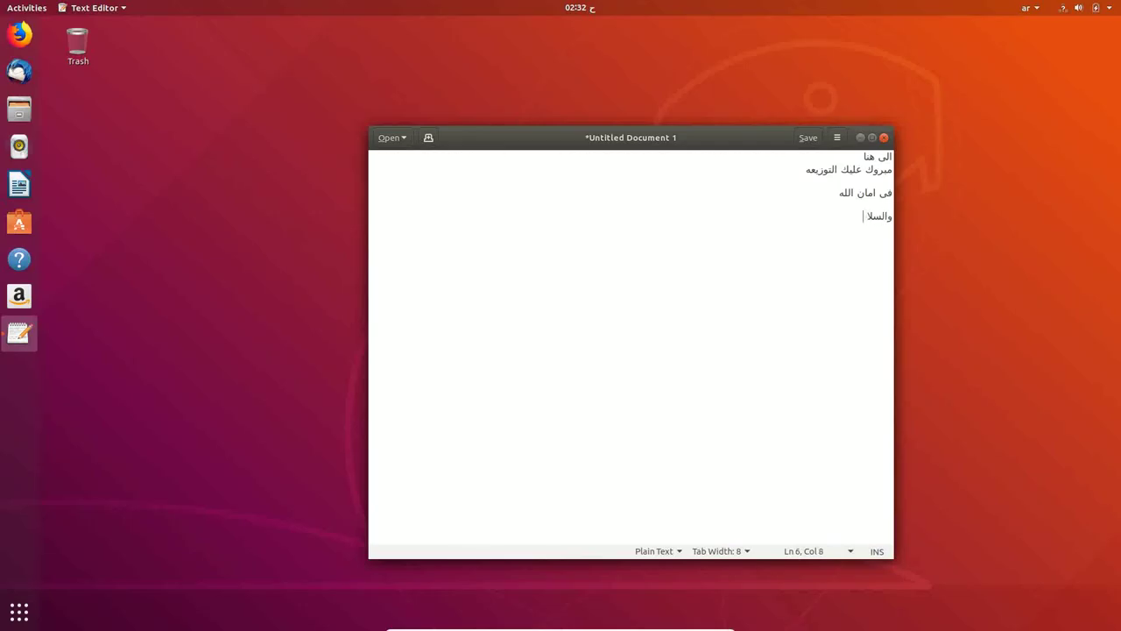
pyautogui.write('  م')
pyautogui.press('BackSpace')
pyautogui.press('BackSpace')
pyautogui.write('م عليكم')
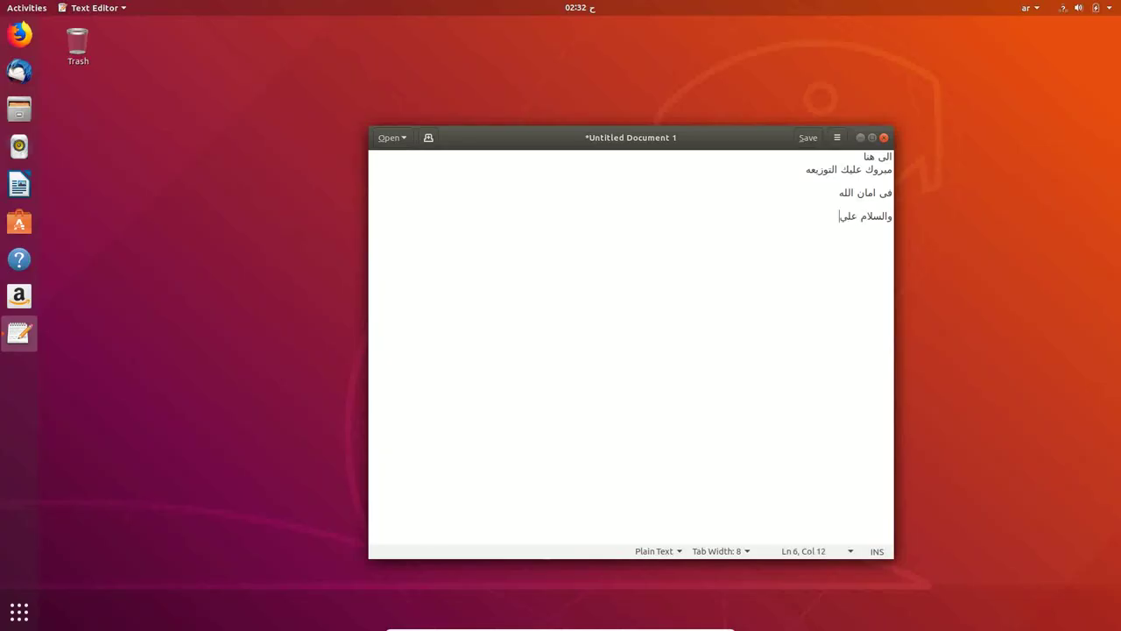